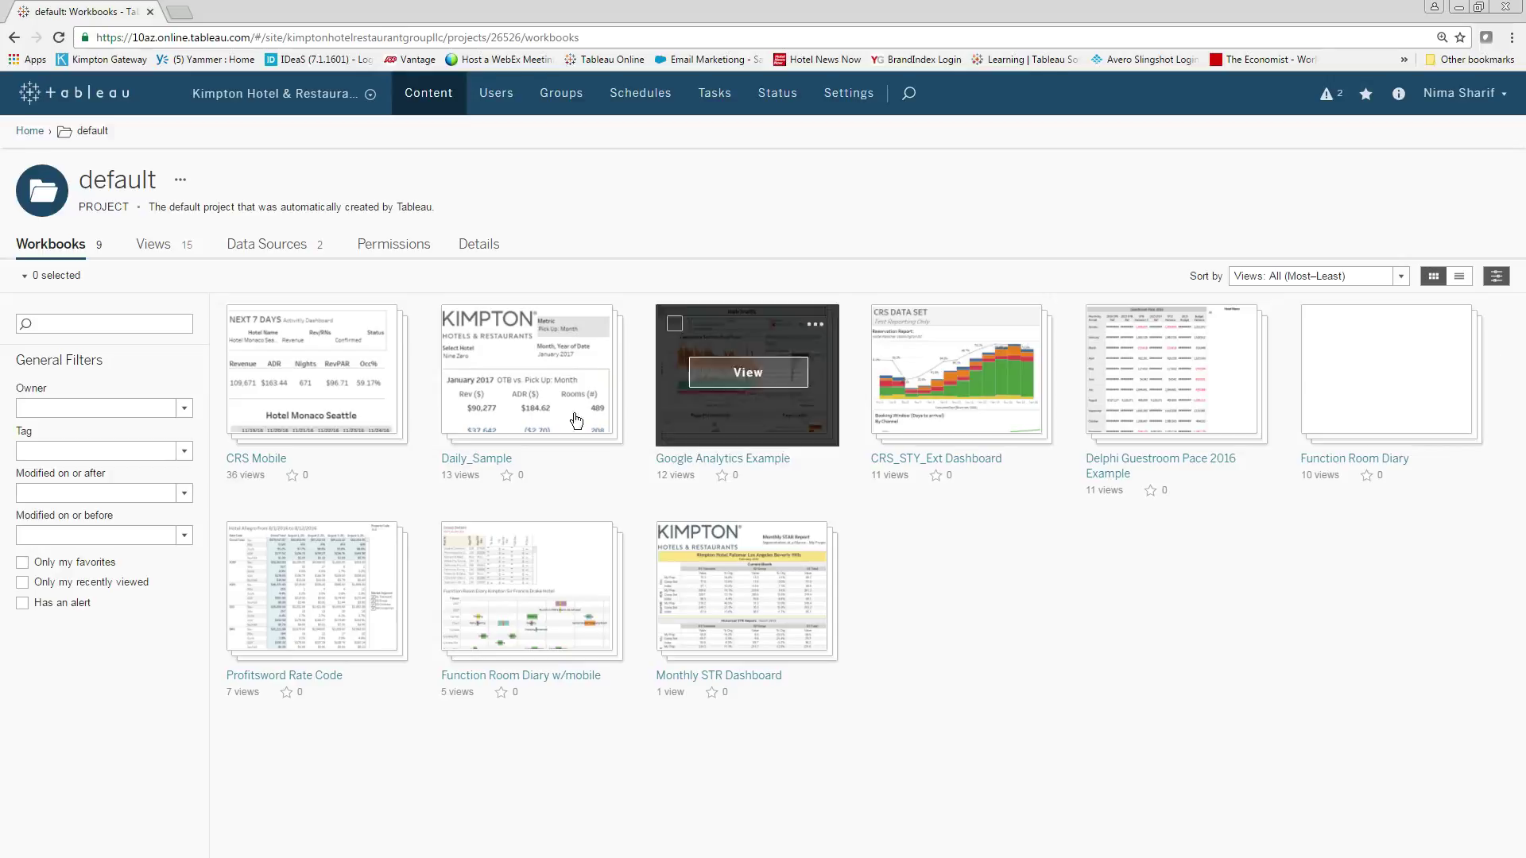
Open Dashboard 1 of the Profitsword Rate Code workbook and look over its contents.
{"action": "mouse_move", "coordinate": [316, 634]}
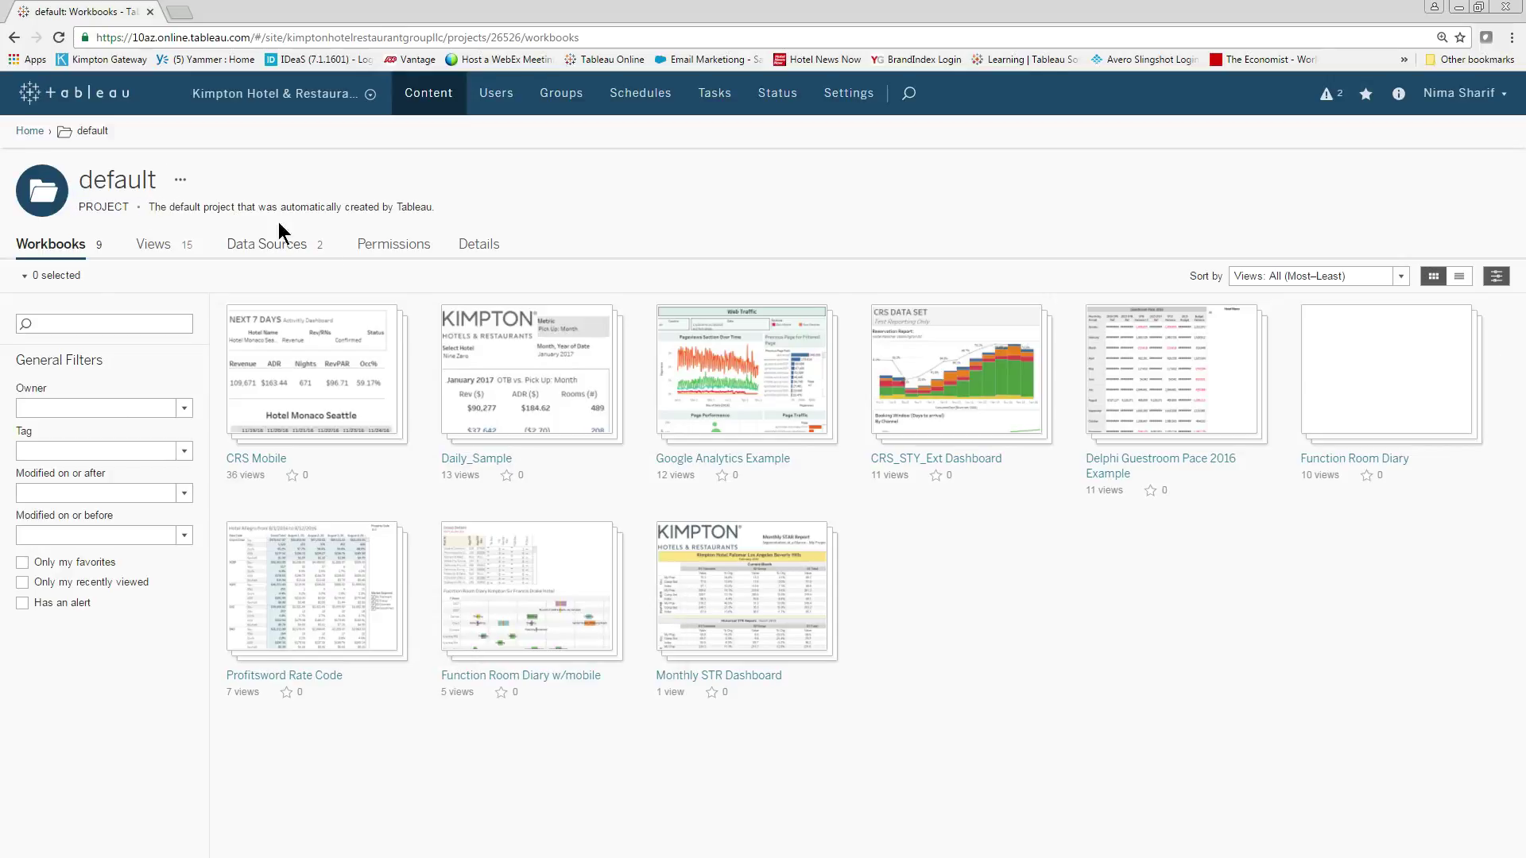
{"action": "left_click", "coordinate": [290, 682]}
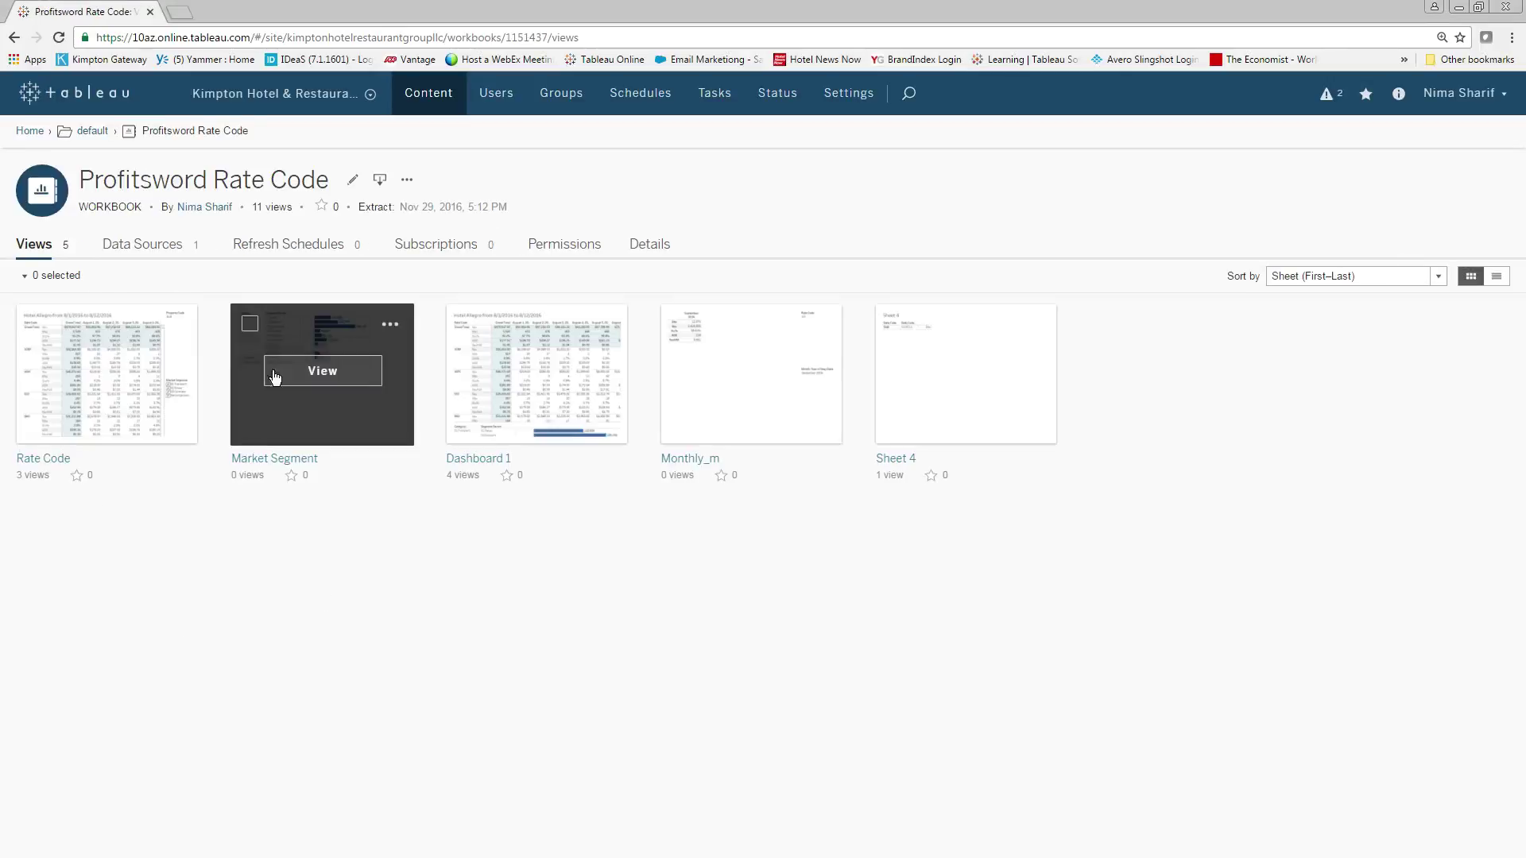
{"action": "left_click", "coordinate": [516, 442]}
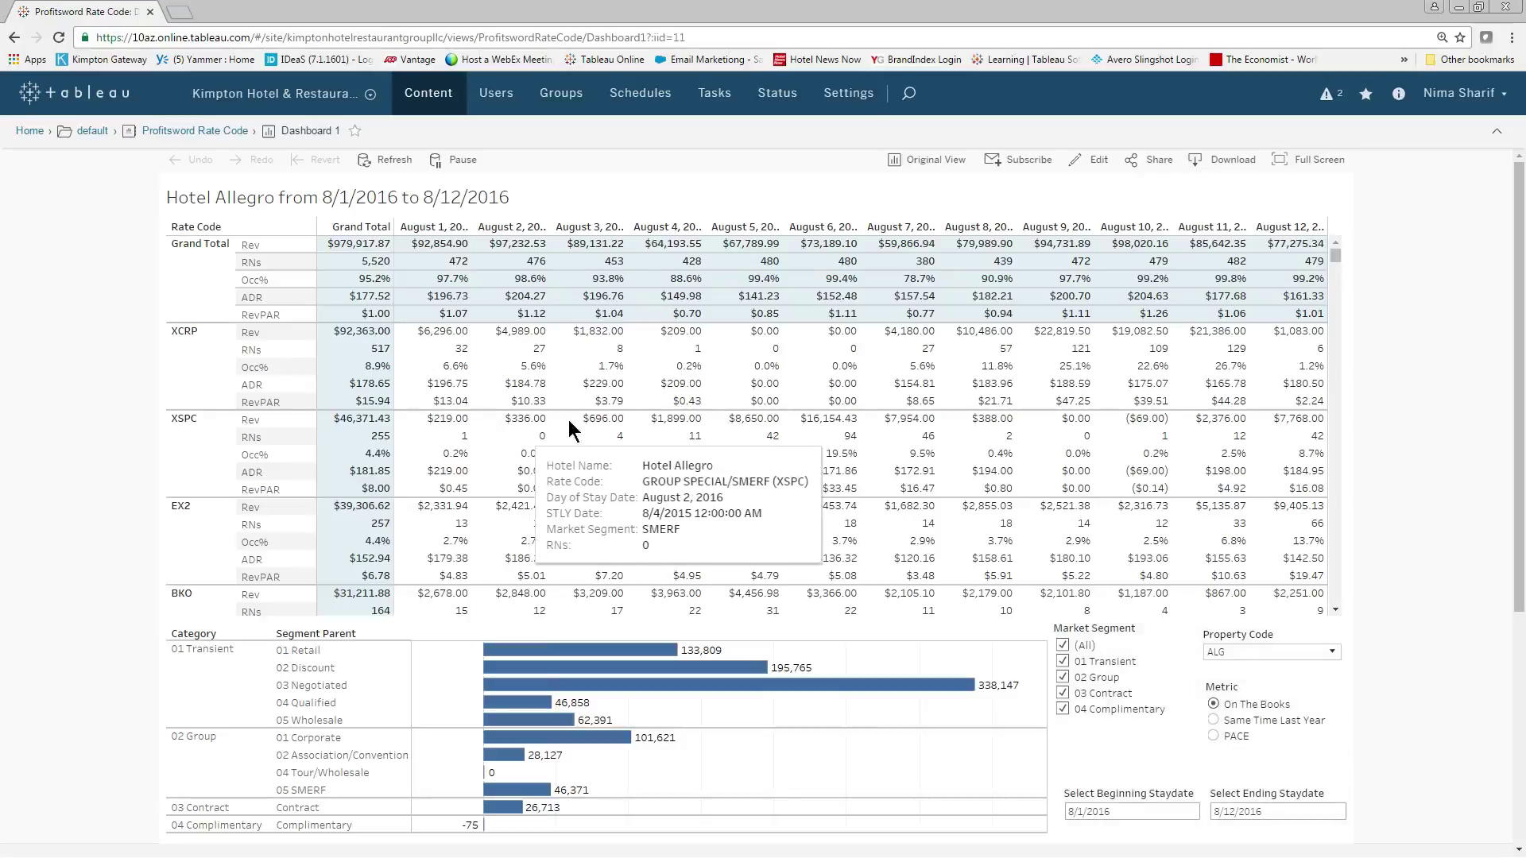
{"action": "scroll", "coordinate": [1404, 359], "scroll_direction": "down", "scroll_amount": 2}
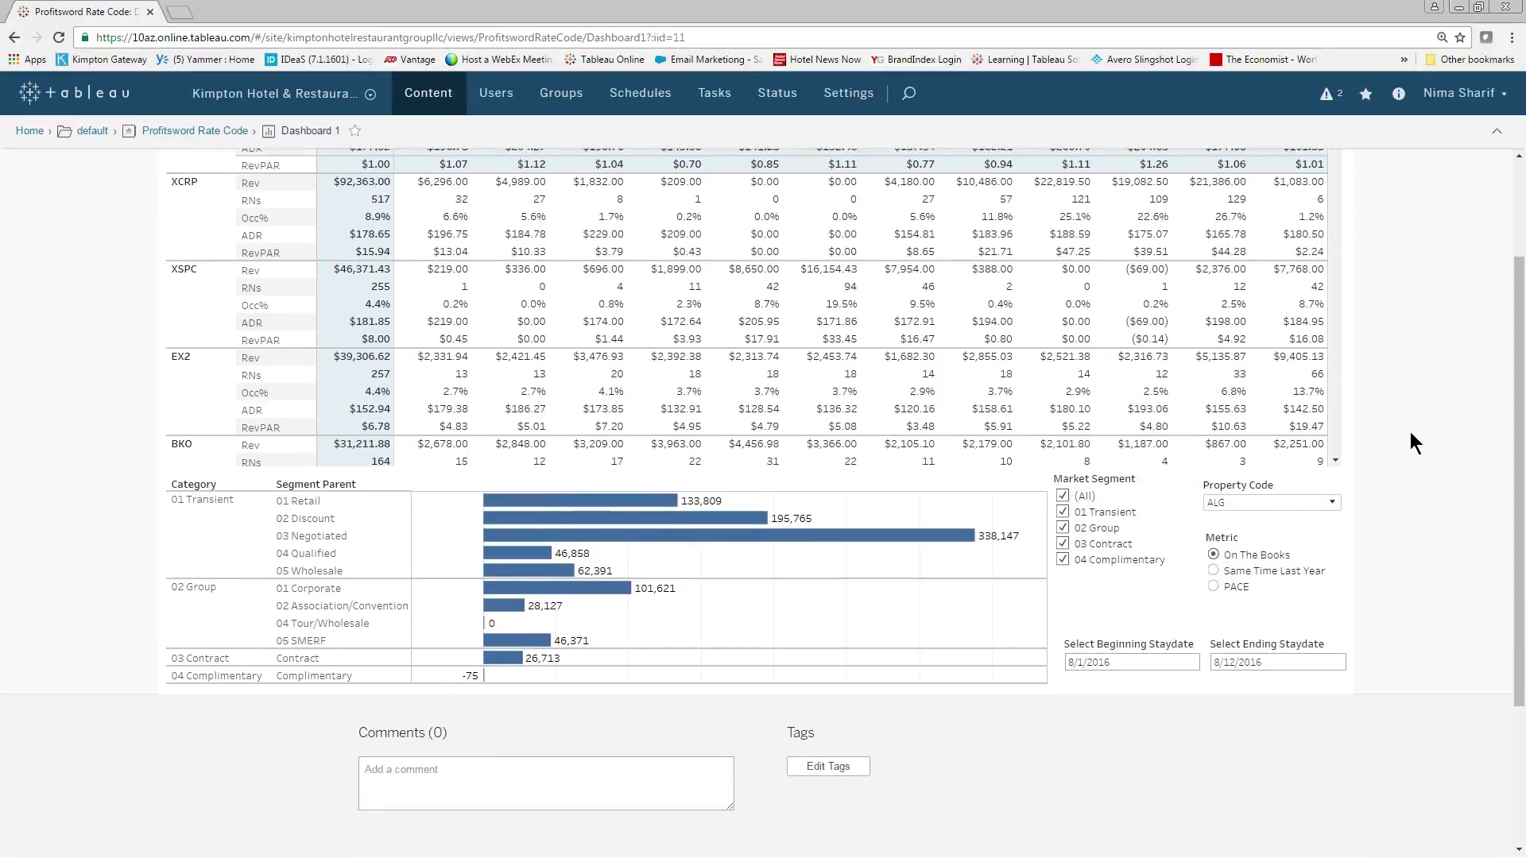
{"action": "scroll", "coordinate": [1397, 541], "scroll_direction": "up", "scroll_amount": 2}
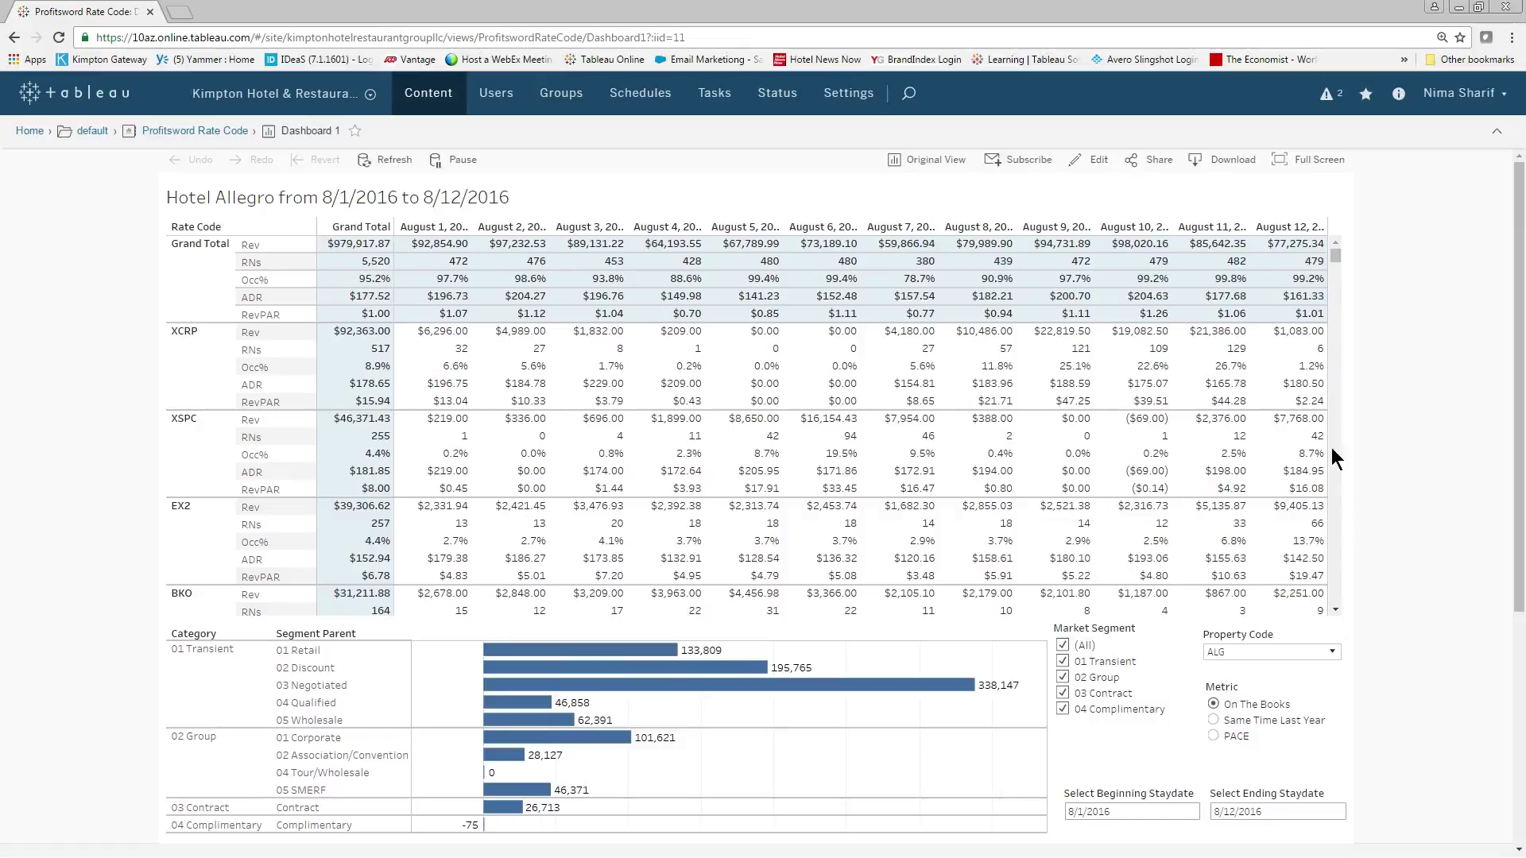
Open the dashboard for web editing and add a new blank worksheet to the workbook.
{"action": "mouse_move", "coordinate": [326, 360]}
{"action": "left_click", "coordinate": [1088, 169]}
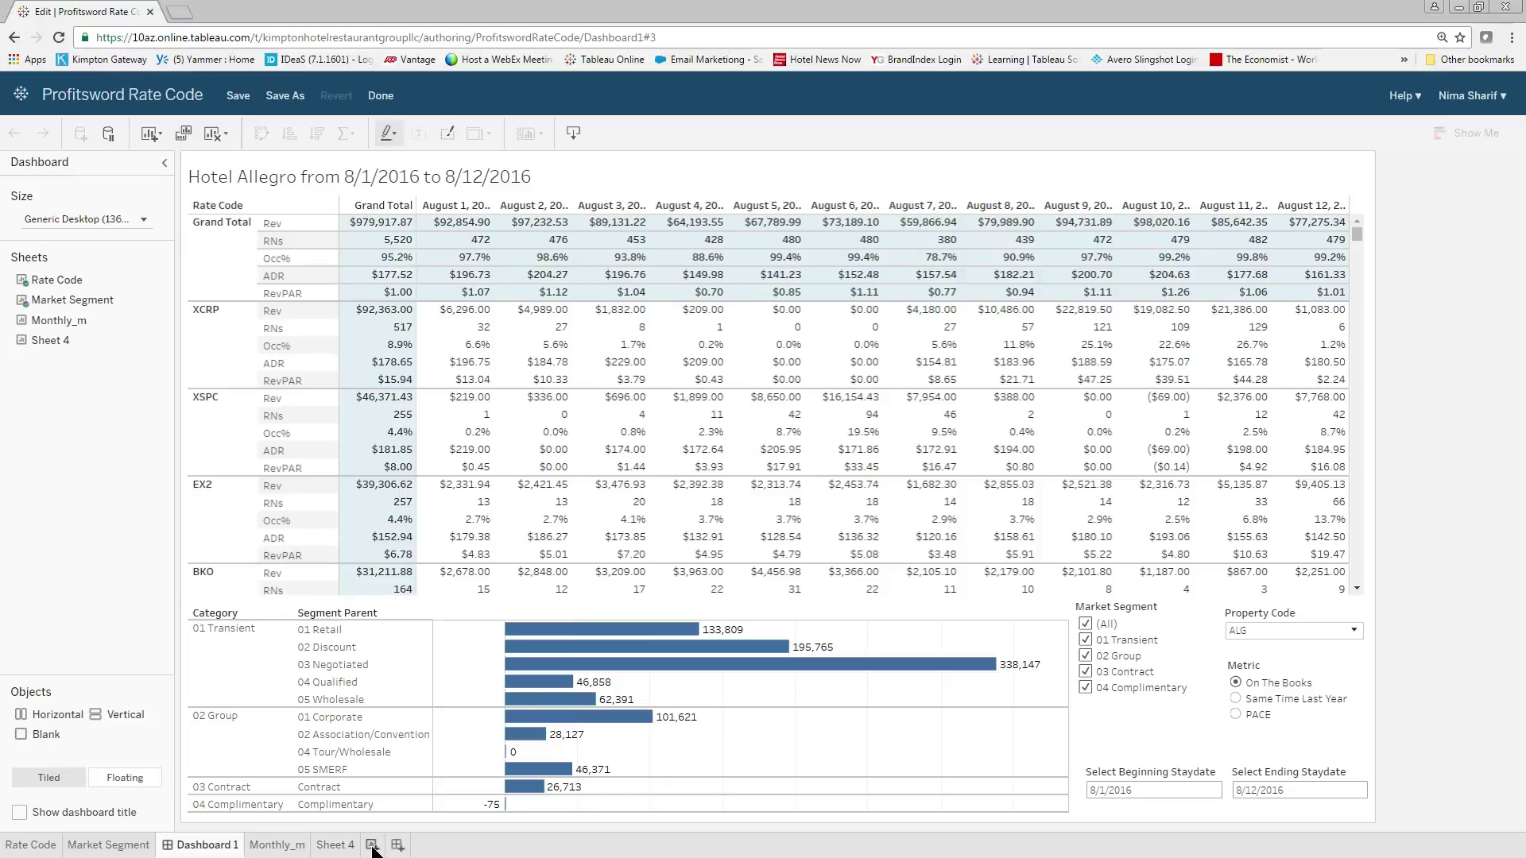
{"action": "key", "text": "ctrl+plus"}
{"action": "key", "text": "ctrl+plus"}
{"action": "key", "text": "ctrl+plus"}
{"action": "key", "text": "ctrl+plus"}
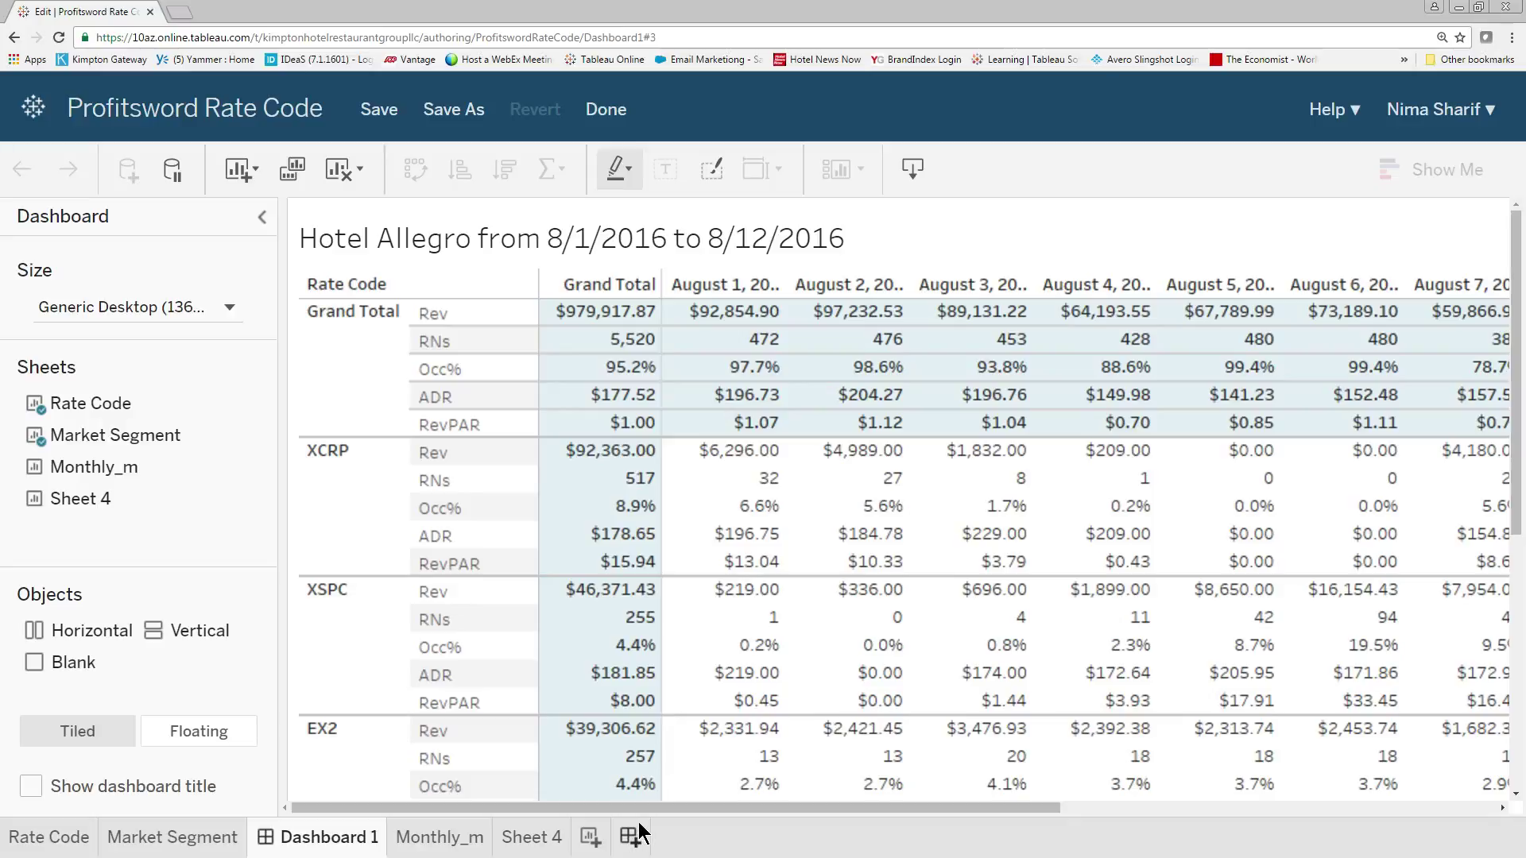
{"action": "left_click", "coordinate": [590, 838]}
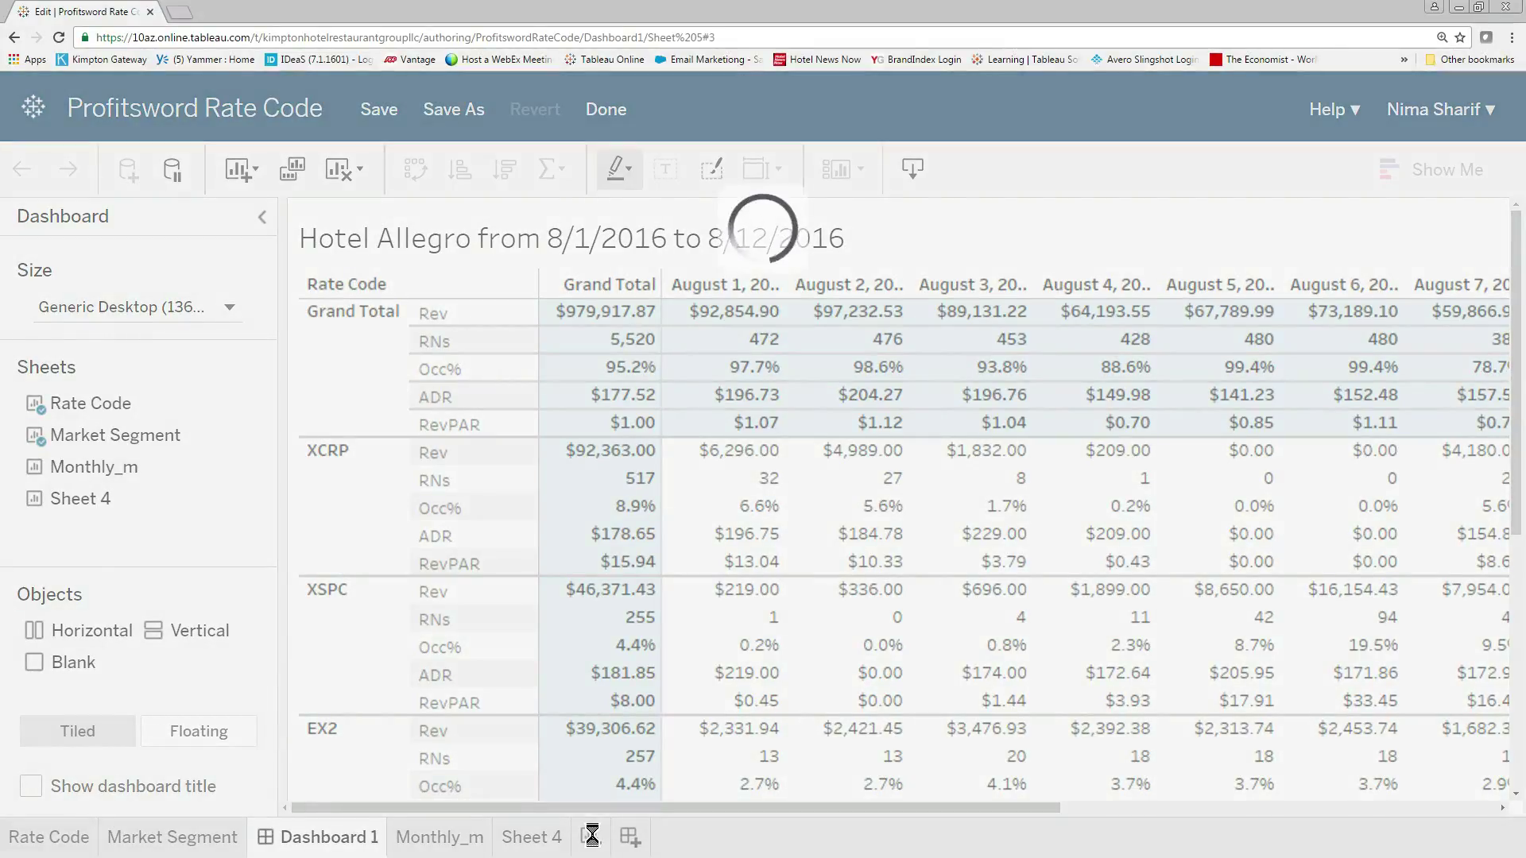
{"action": "key", "text": "ctrl+minus"}
{"action": "key", "text": "ctrl+minus"}
{"action": "key", "text": "ctrl+minus"}
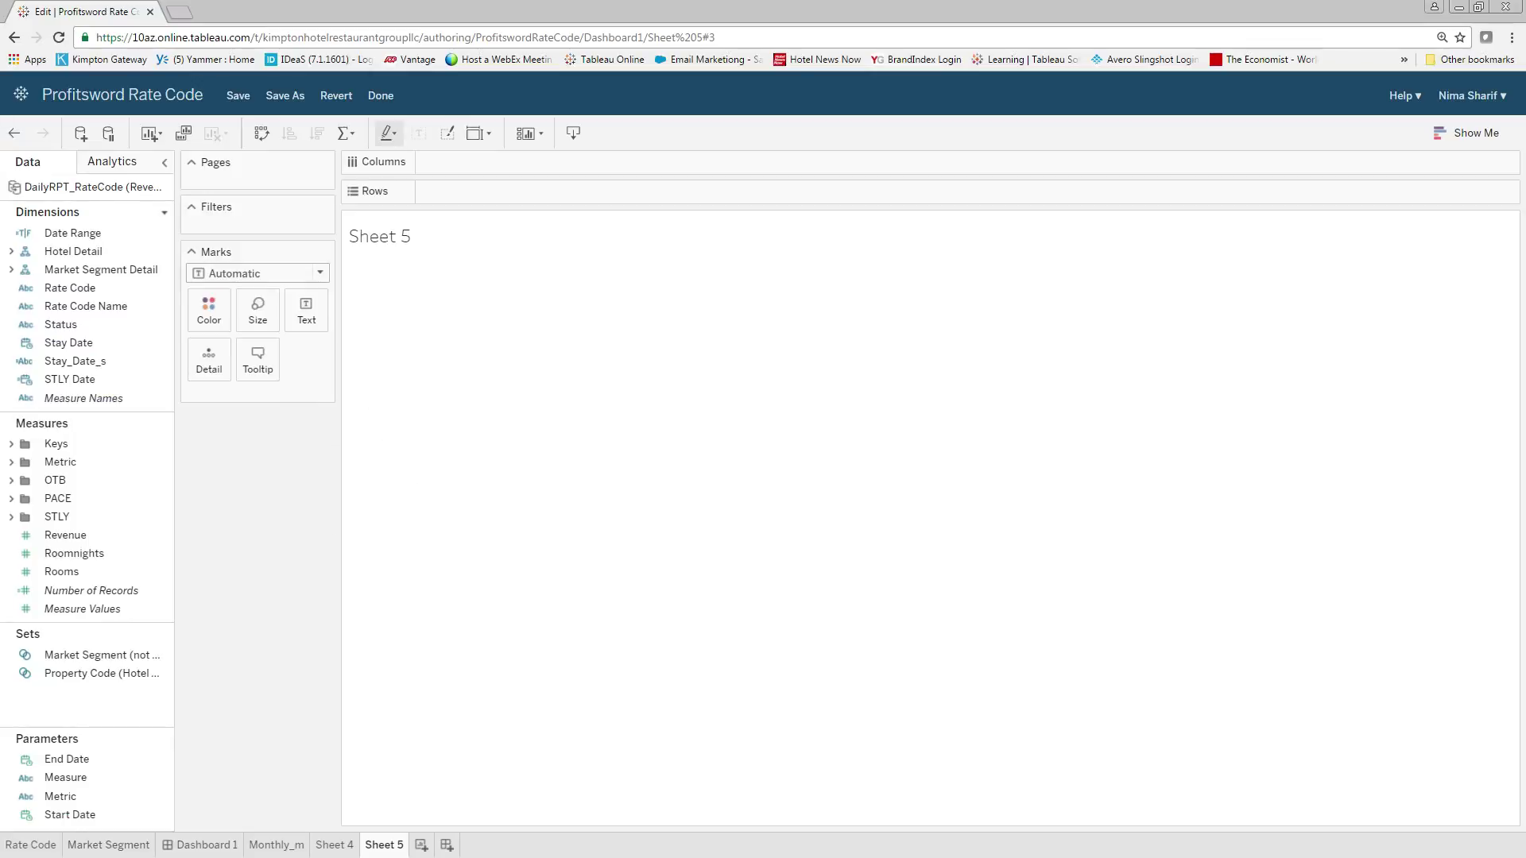
Switch to Word and review the field, set and parameter descriptions in DailyPSDataDictionary.doc, and return to the Tableau worksheet.
{"action": "key", "text": "alt+Tab"}
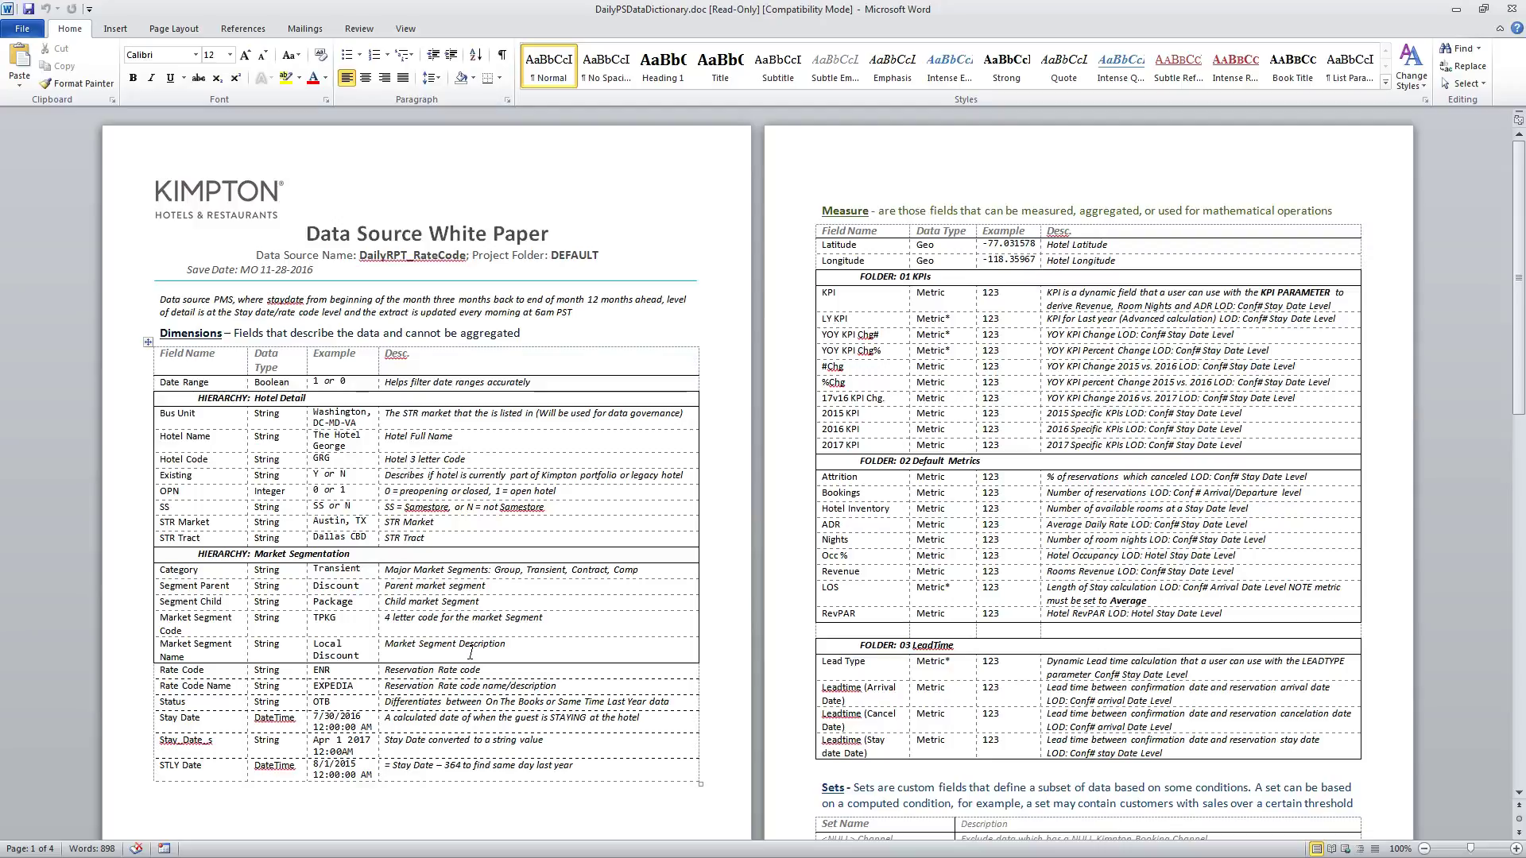
{"action": "scroll", "coordinate": [501, 437], "scroll_direction": "down", "scroll_amount": 12}
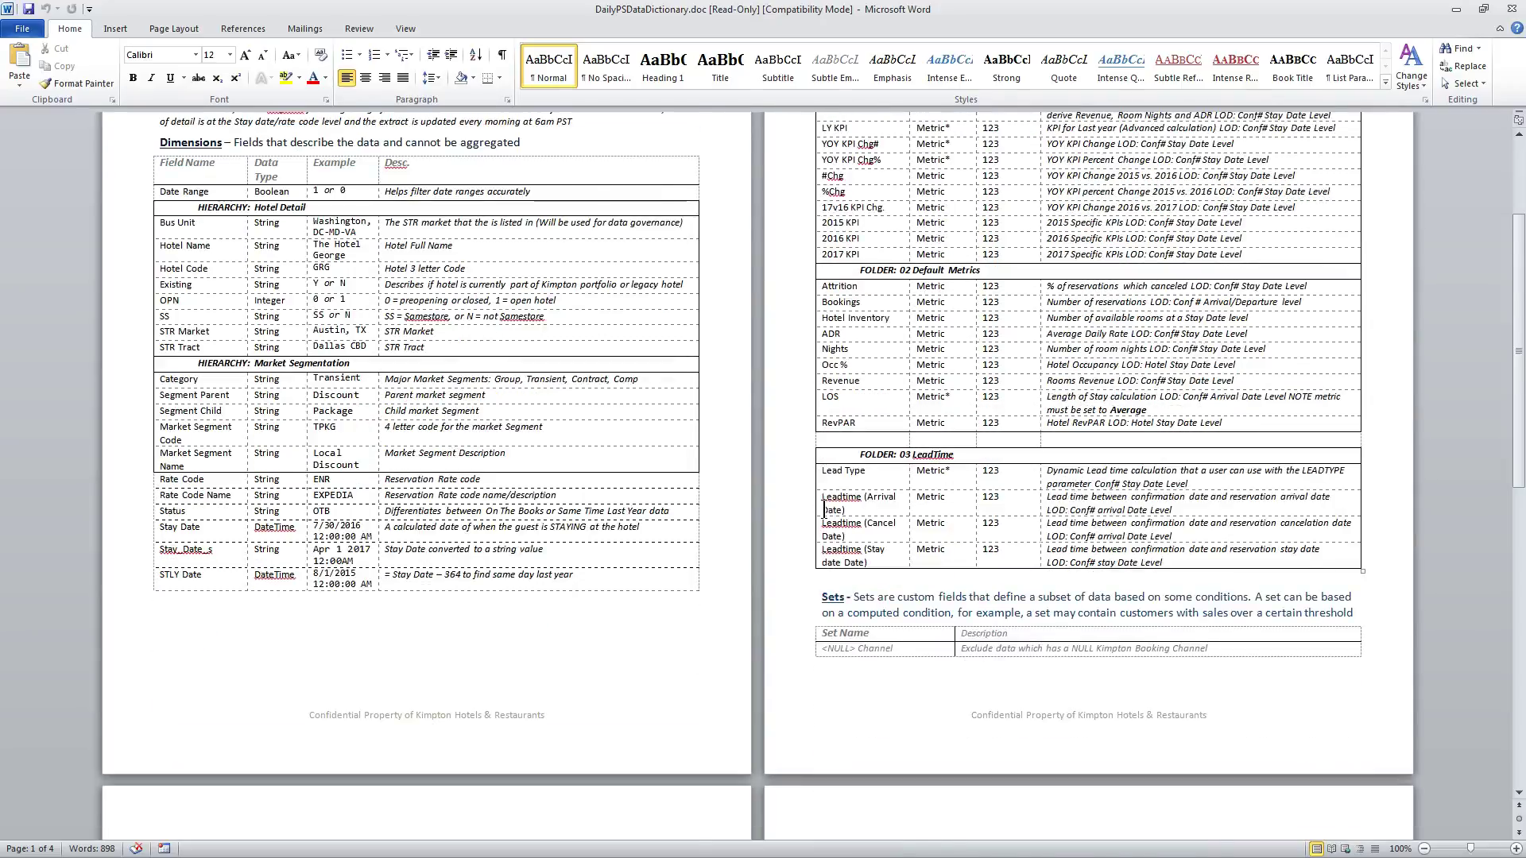
{"action": "scroll", "coordinate": [824, 510], "scroll_direction": "down", "scroll_amount": 3}
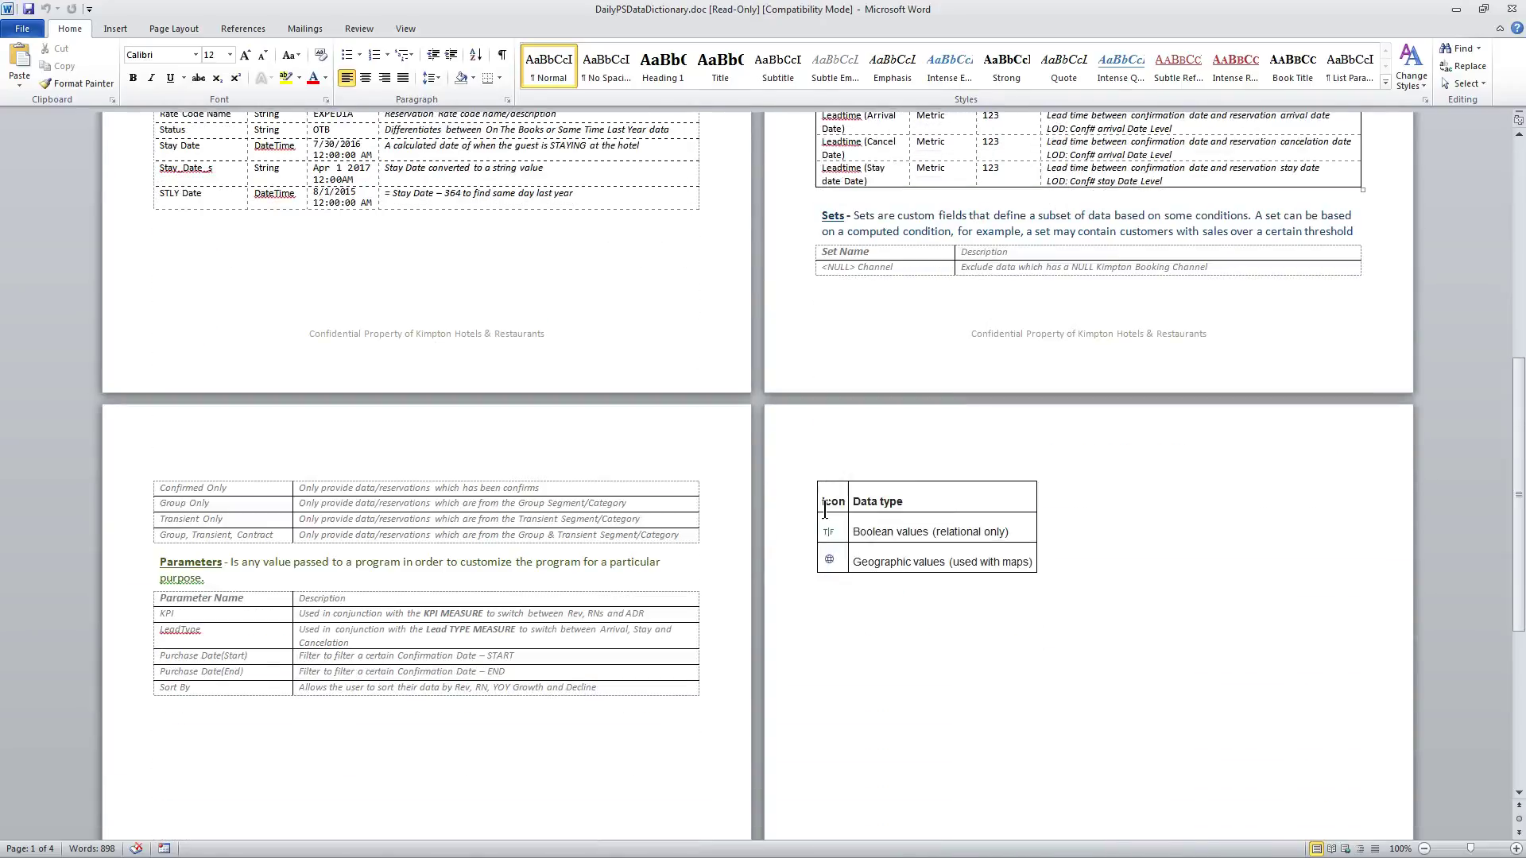
{"action": "scroll", "coordinate": [814, 538], "scroll_direction": "down", "scroll_amount": 5}
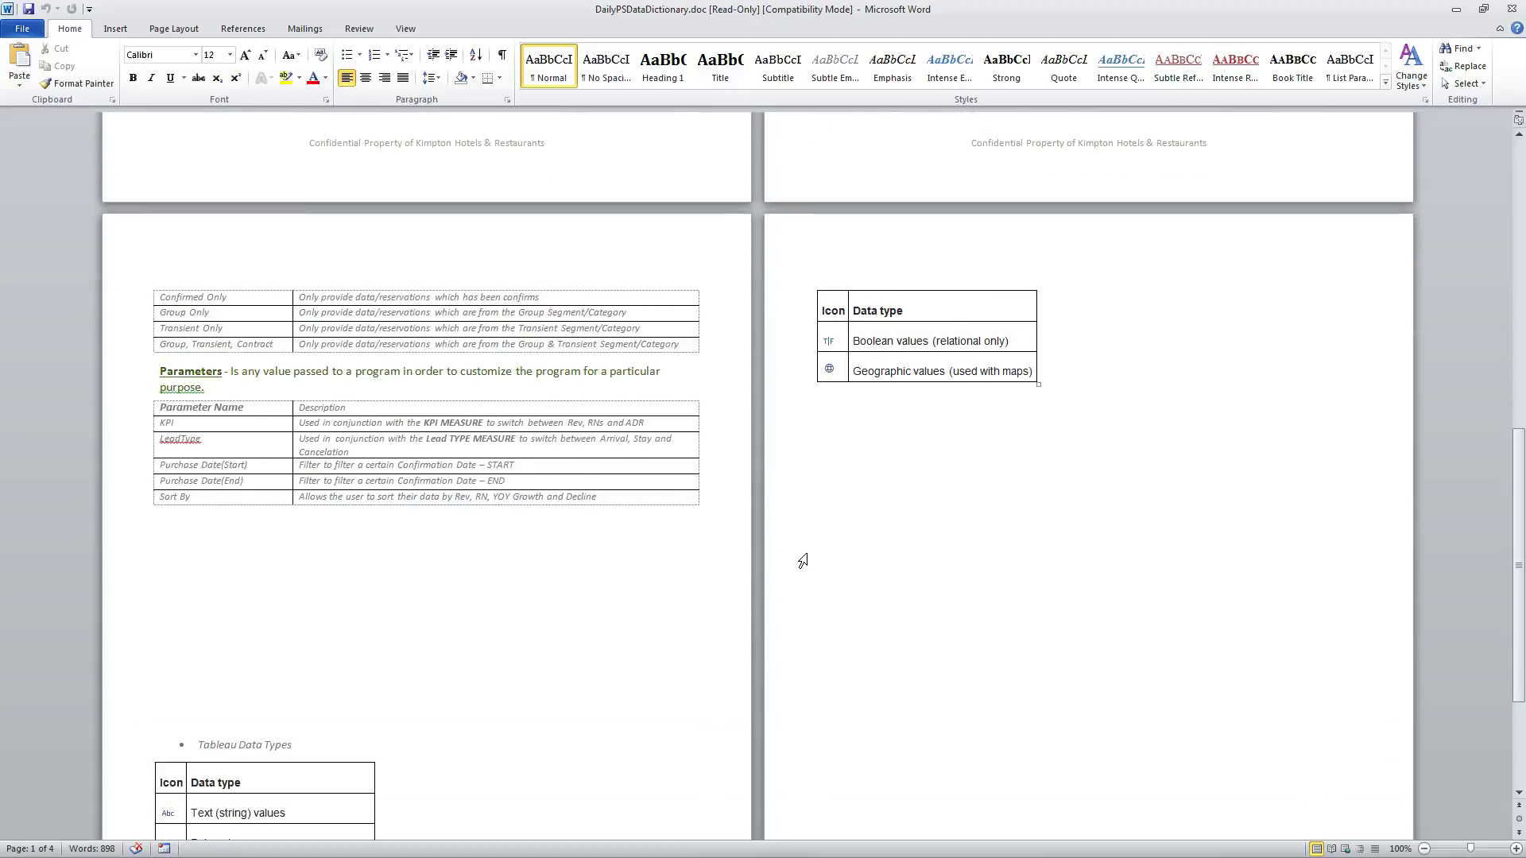
{"action": "scroll", "coordinate": [803, 562], "scroll_direction": "up", "scroll_amount": 20}
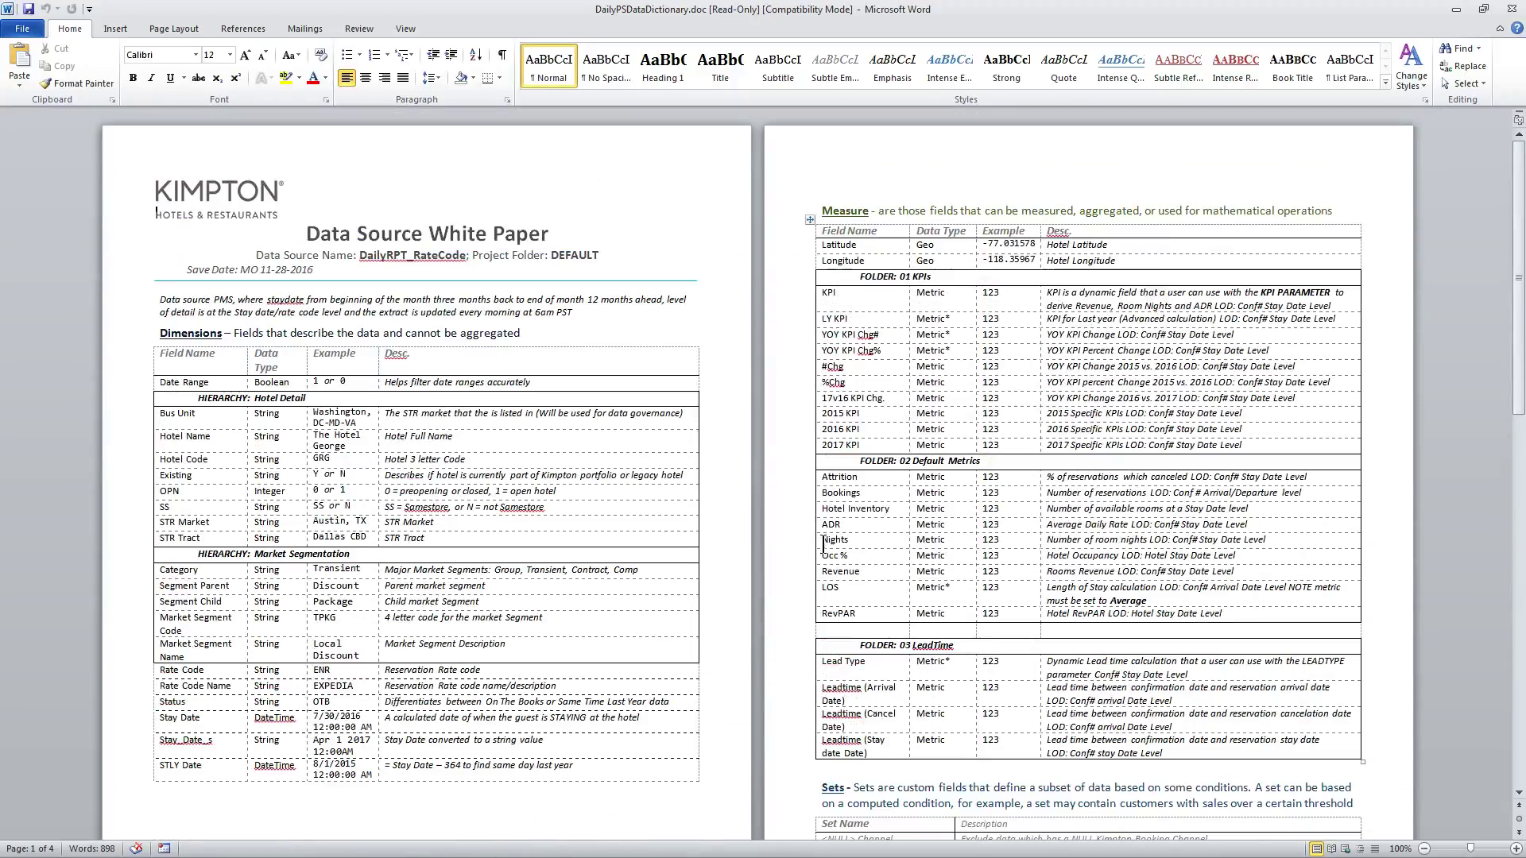
{"action": "left_click", "coordinate": [1513, 9]}
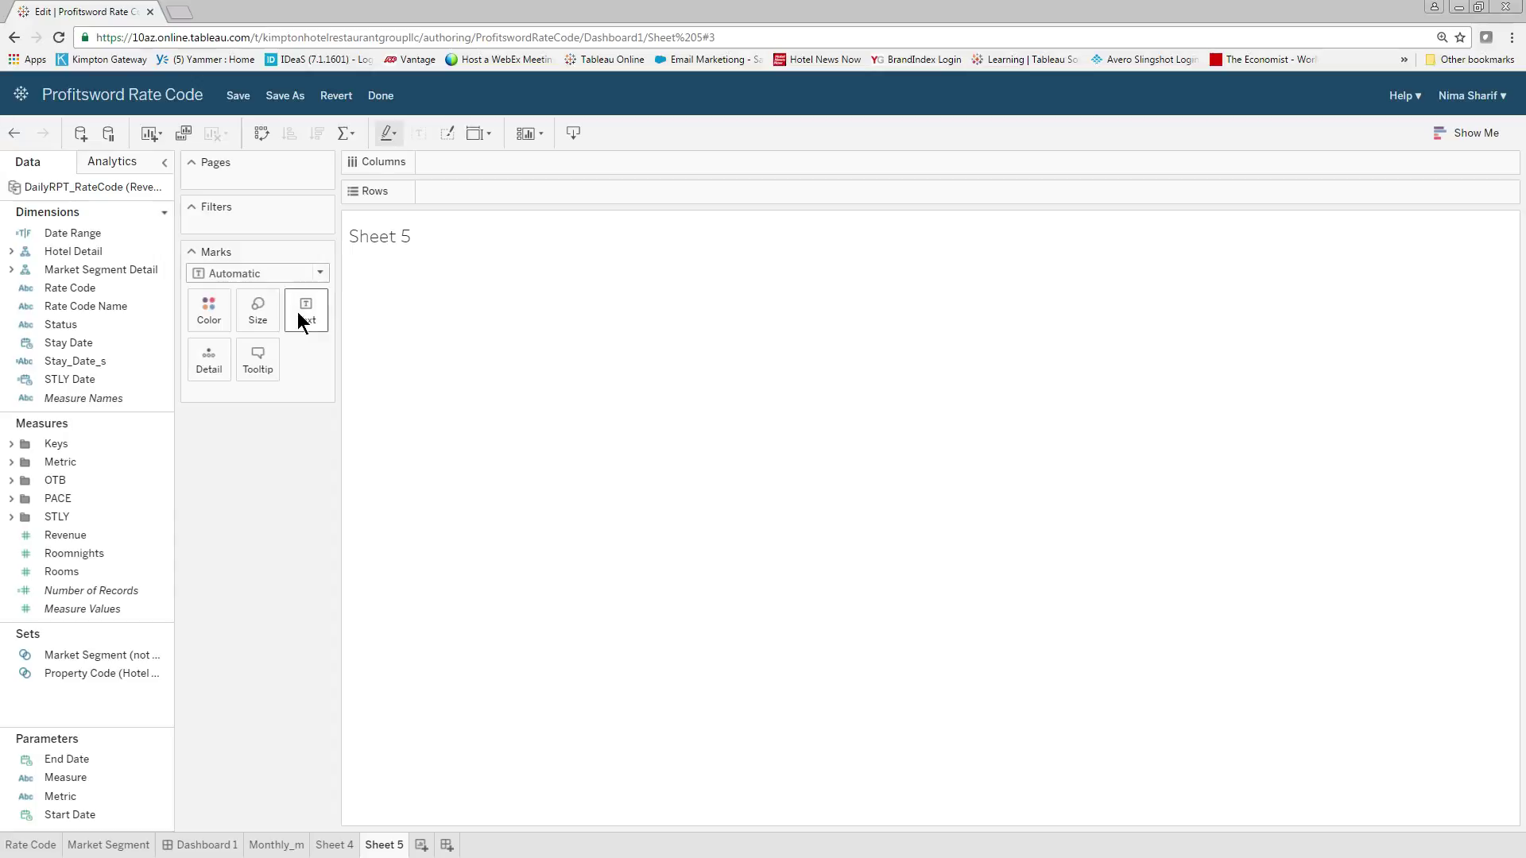
Place the Segment Parent dimension from the Market Segment Detail hierarchy on the worksheet's rows.
{"action": "left_click", "coordinate": [126, 289]}
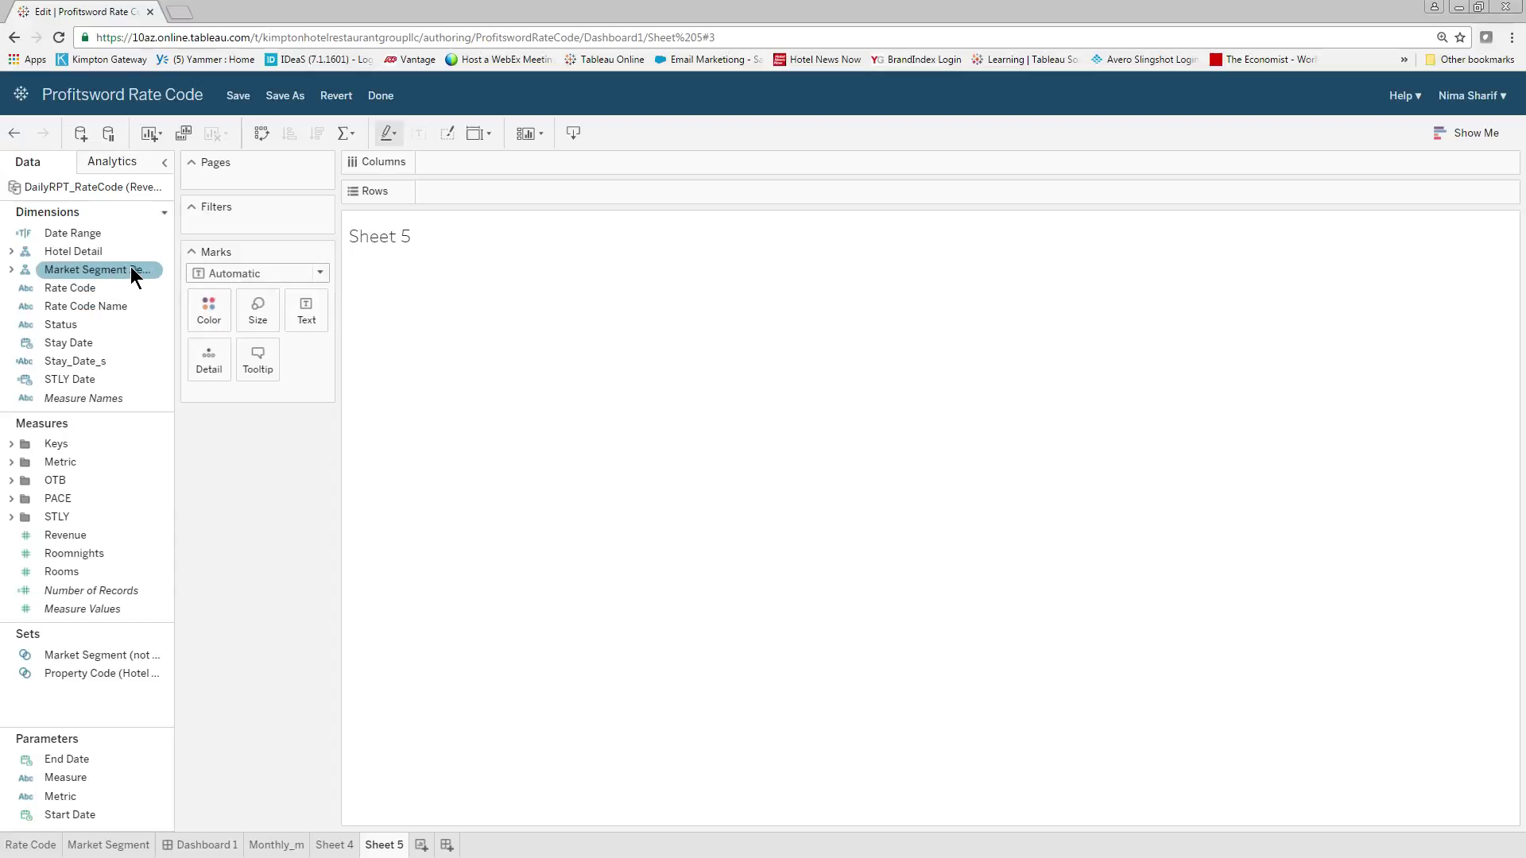
{"action": "left_click", "coordinate": [102, 312]}
{"action": "left_click", "coordinate": [11, 270]}
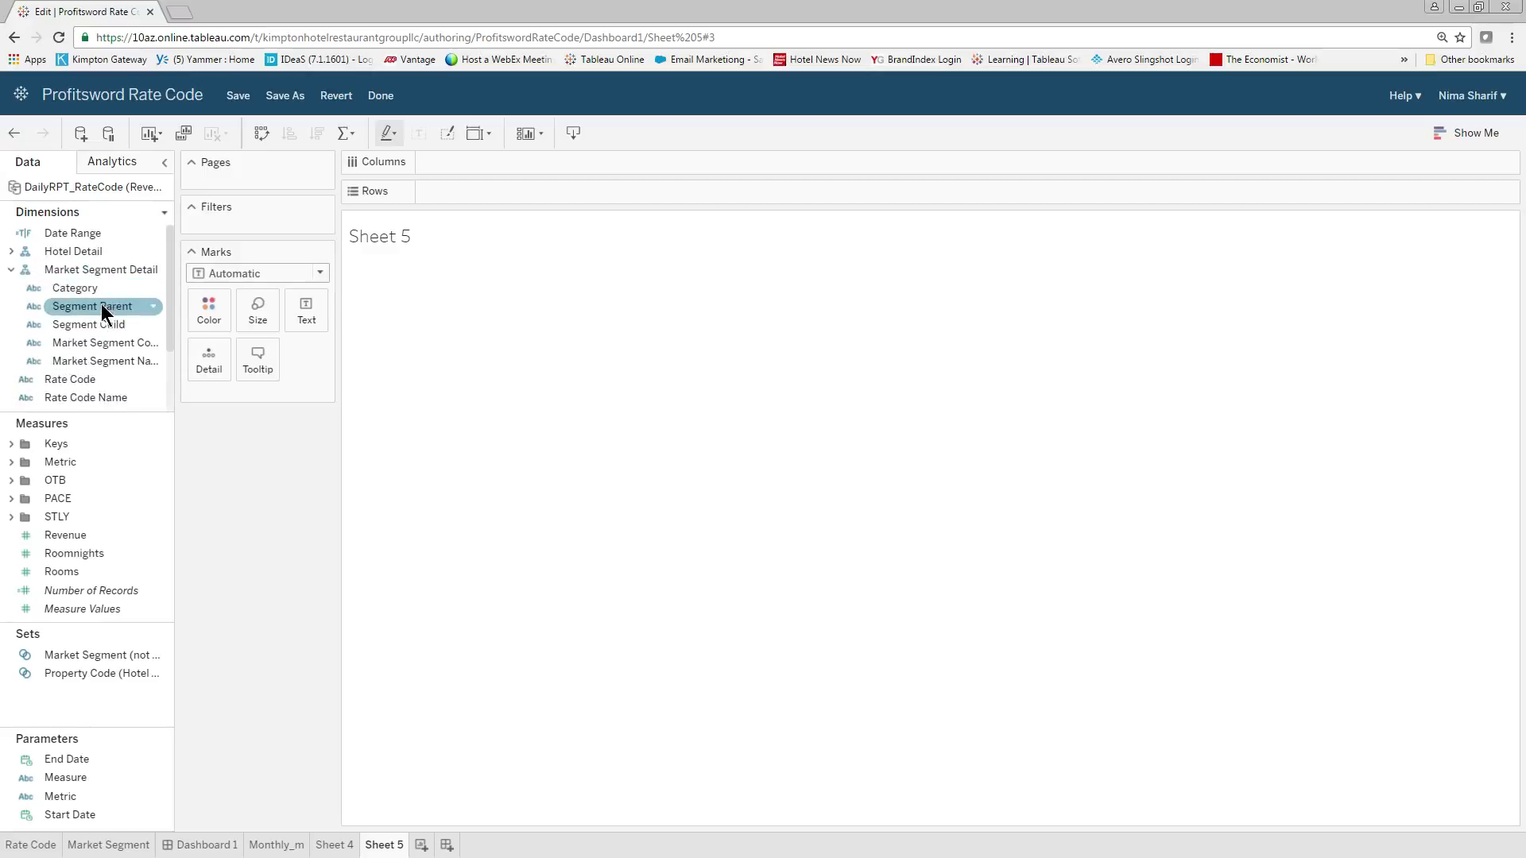
{"action": "left_click_drag", "start_coordinate": [102, 309], "coordinate": [474, 191]}
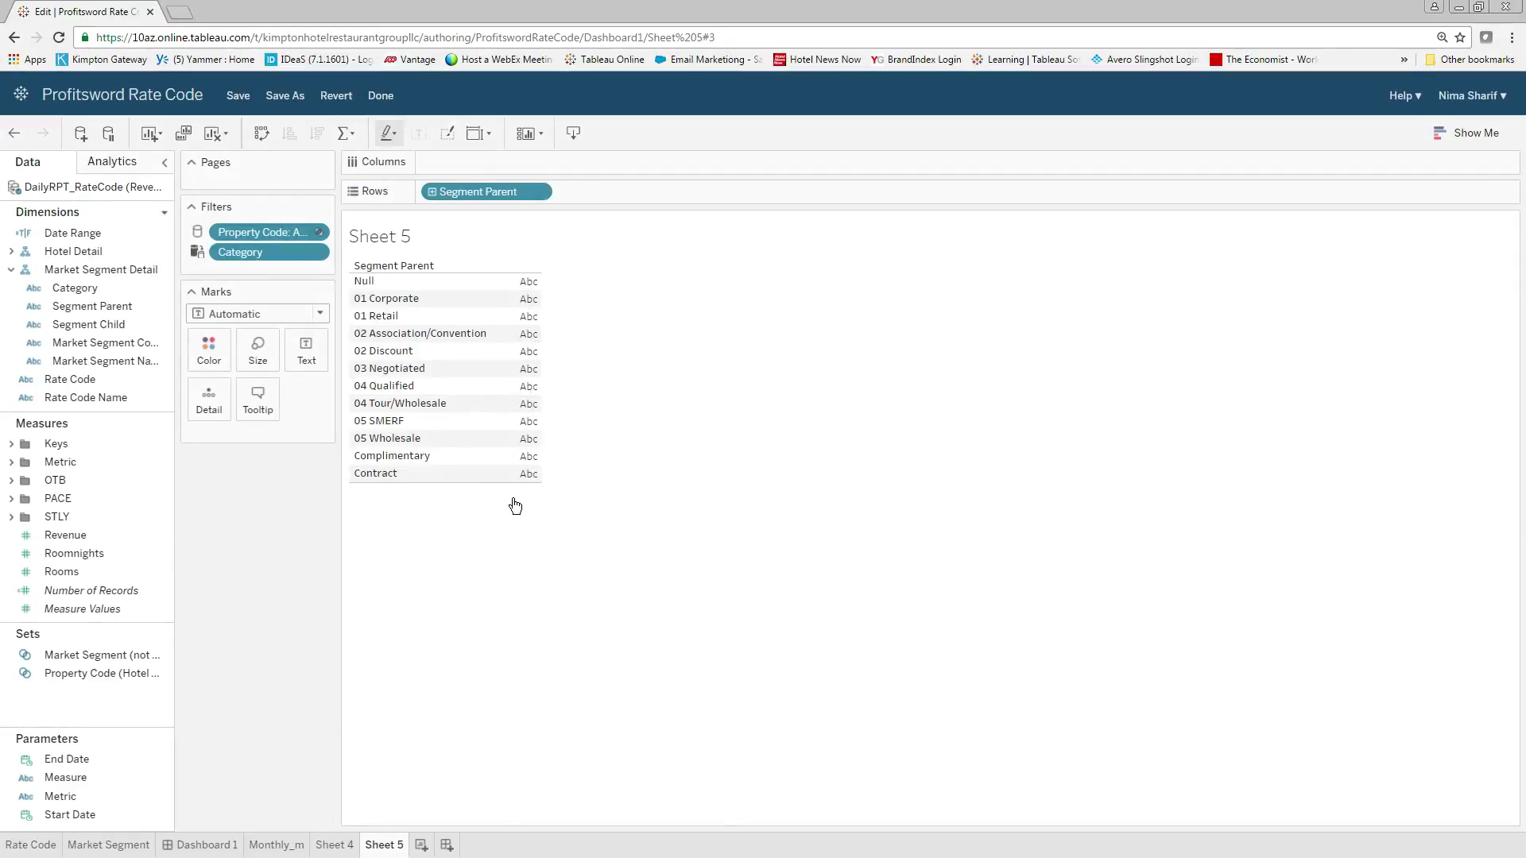
Place the STR Market dimension from the Hotel Detail hierarchy on the worksheet's columns.
{"action": "left_click", "coordinate": [11, 252]}
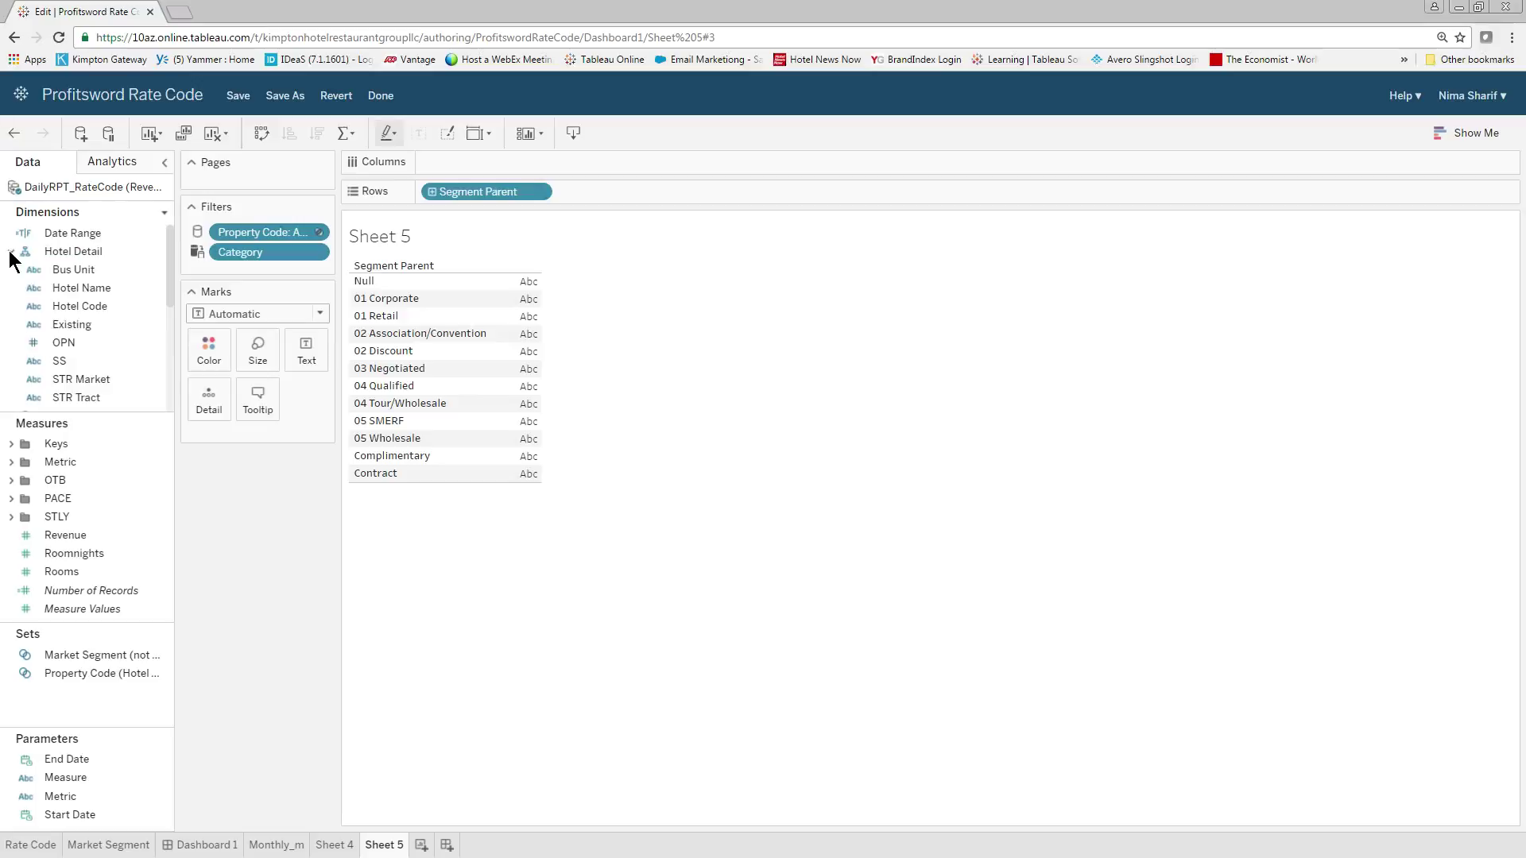
{"action": "scroll", "coordinate": [96, 286], "scroll_direction": "down", "scroll_amount": 1}
{"action": "left_click", "coordinate": [95, 289]}
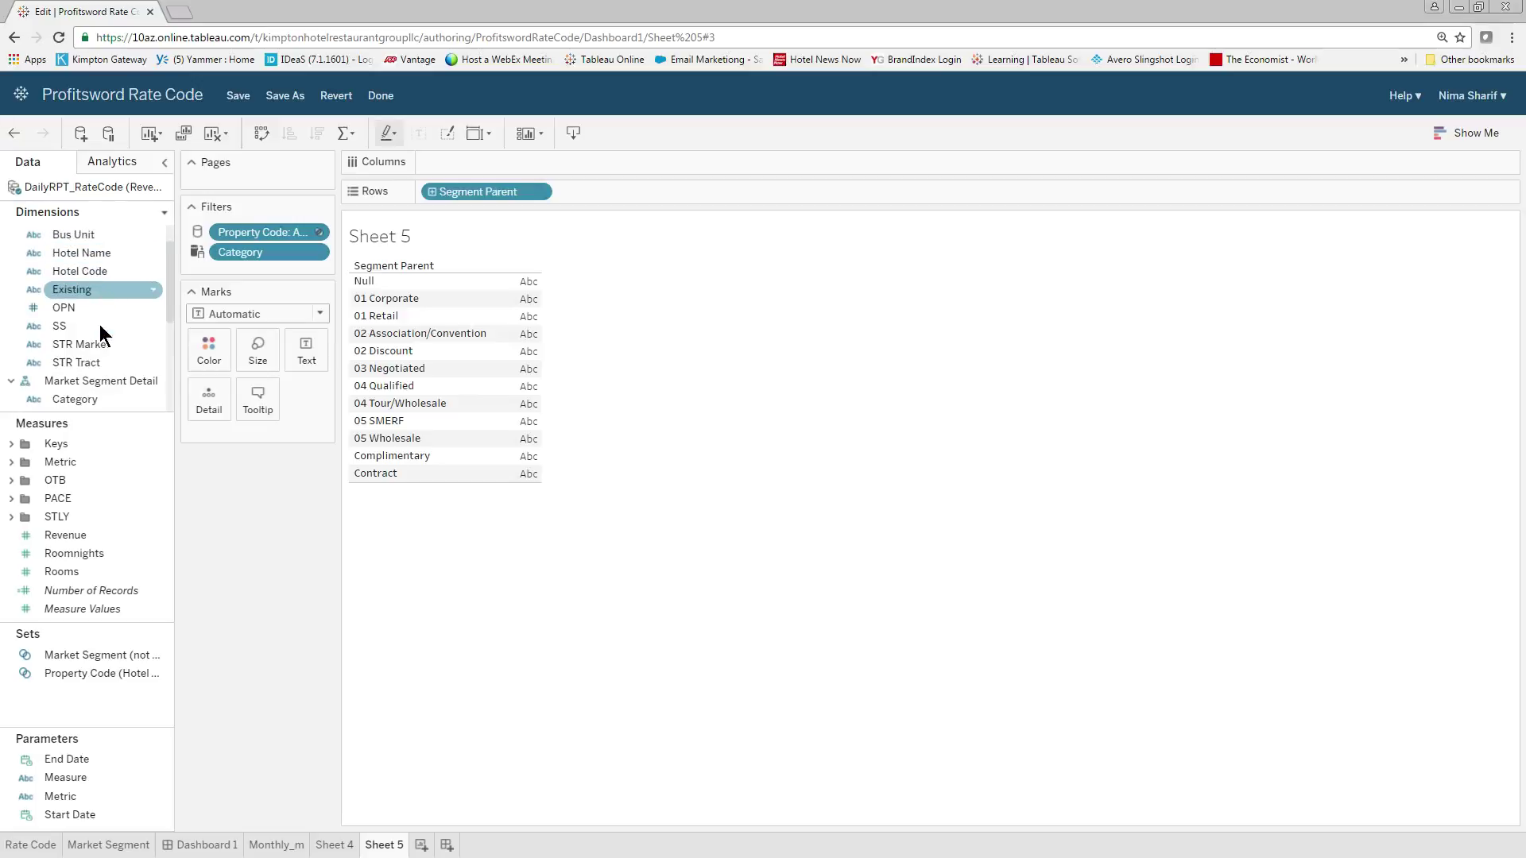
{"action": "left_click", "coordinate": [97, 346]}
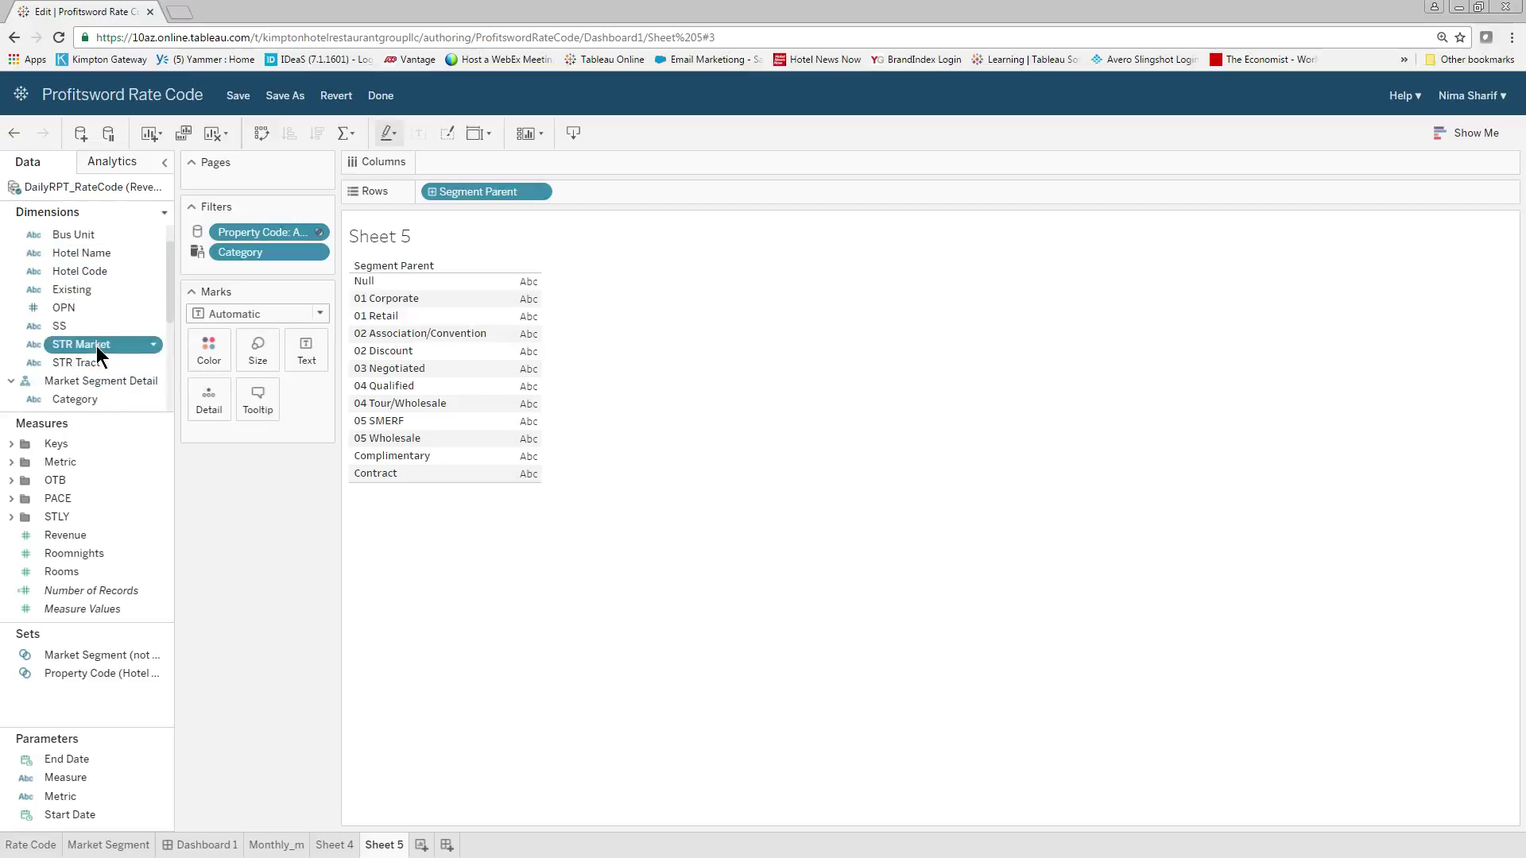
{"action": "left_click_drag", "start_coordinate": [97, 345], "coordinate": [519, 265]}
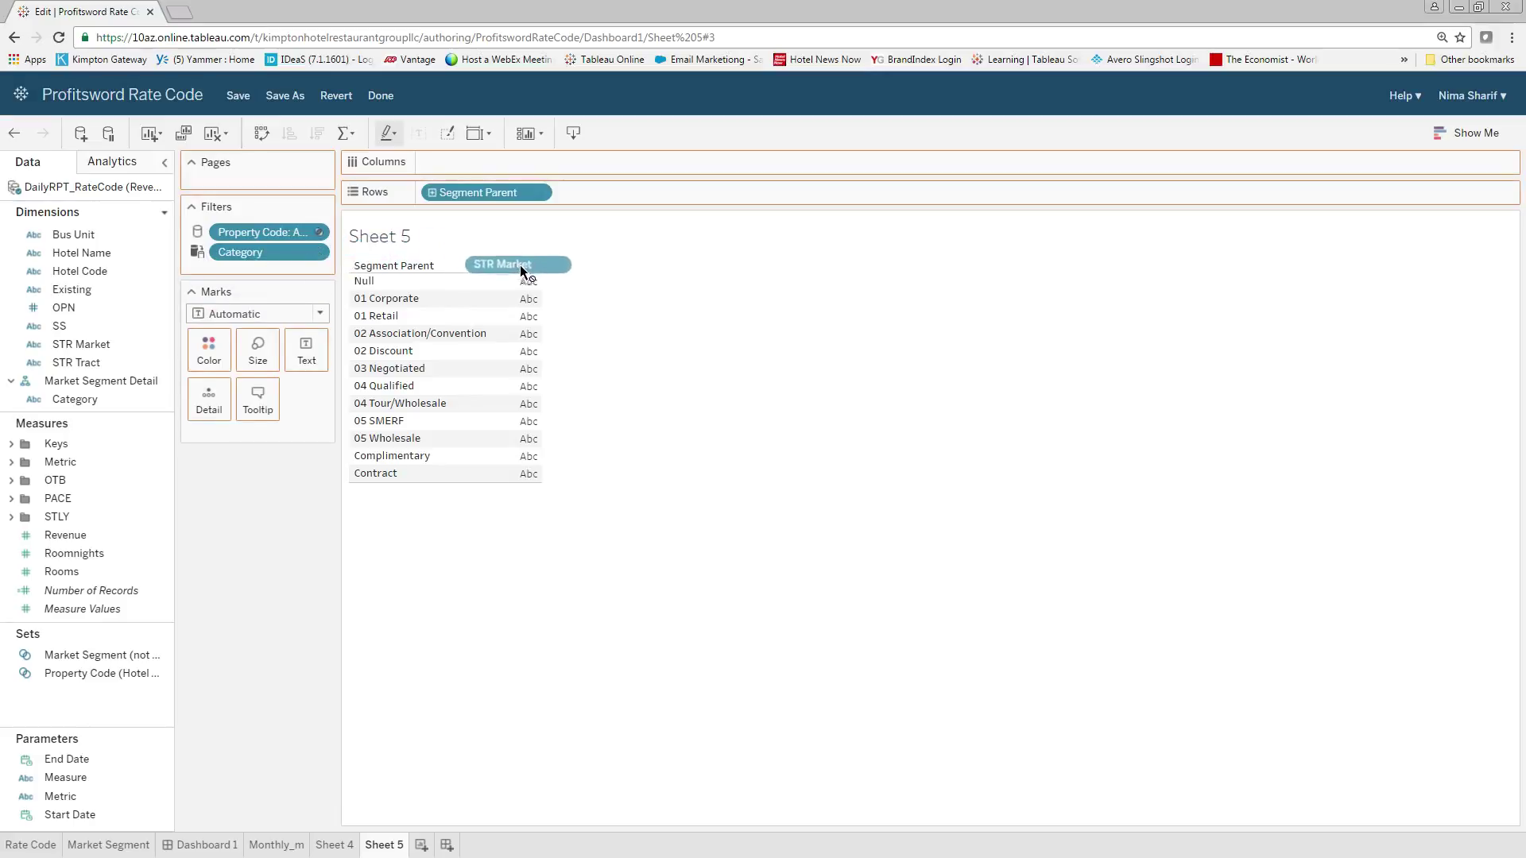
{"action": "left_click_drag", "start_coordinate": [537, 178], "coordinate": [539, 161]}
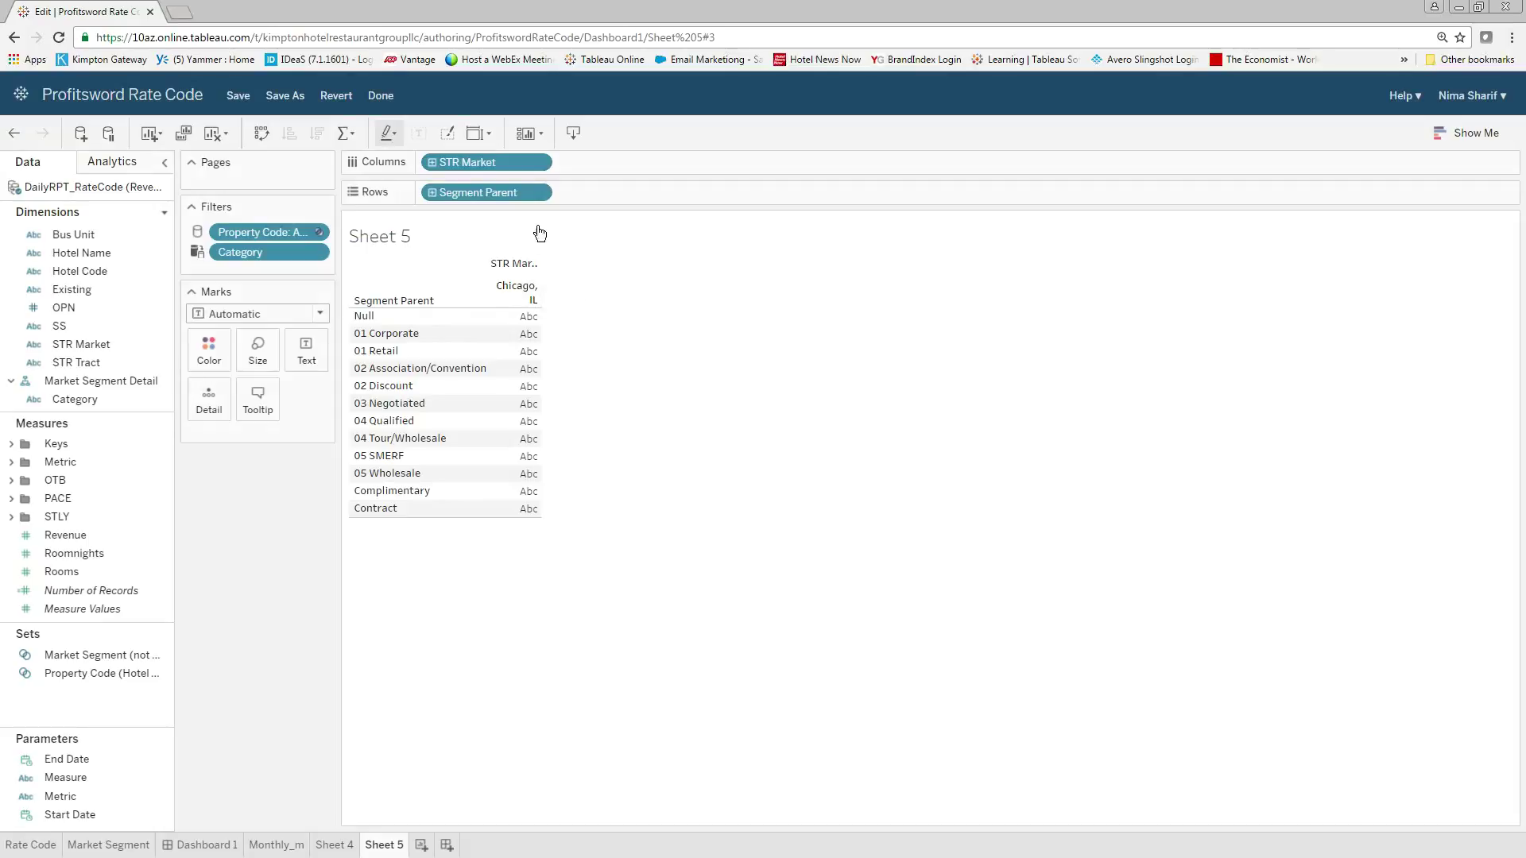
{"action": "mouse_move", "coordinate": [537, 327]}
Remove the Property Code filter from the worksheet and look across the STR Market columns.
{"action": "right_click", "coordinate": [261, 233]}
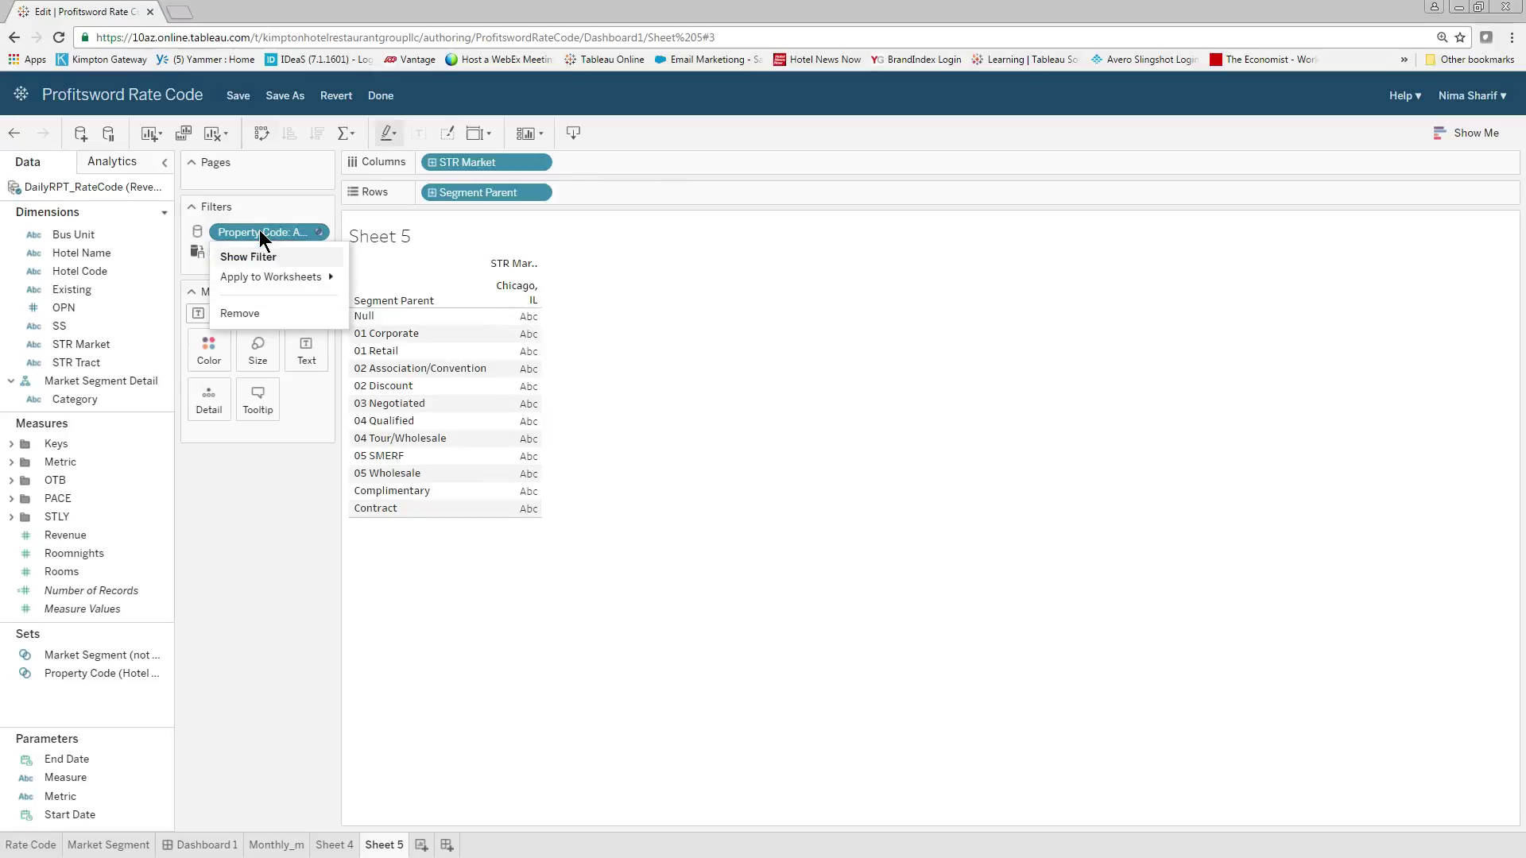
{"action": "left_click", "coordinate": [259, 315]}
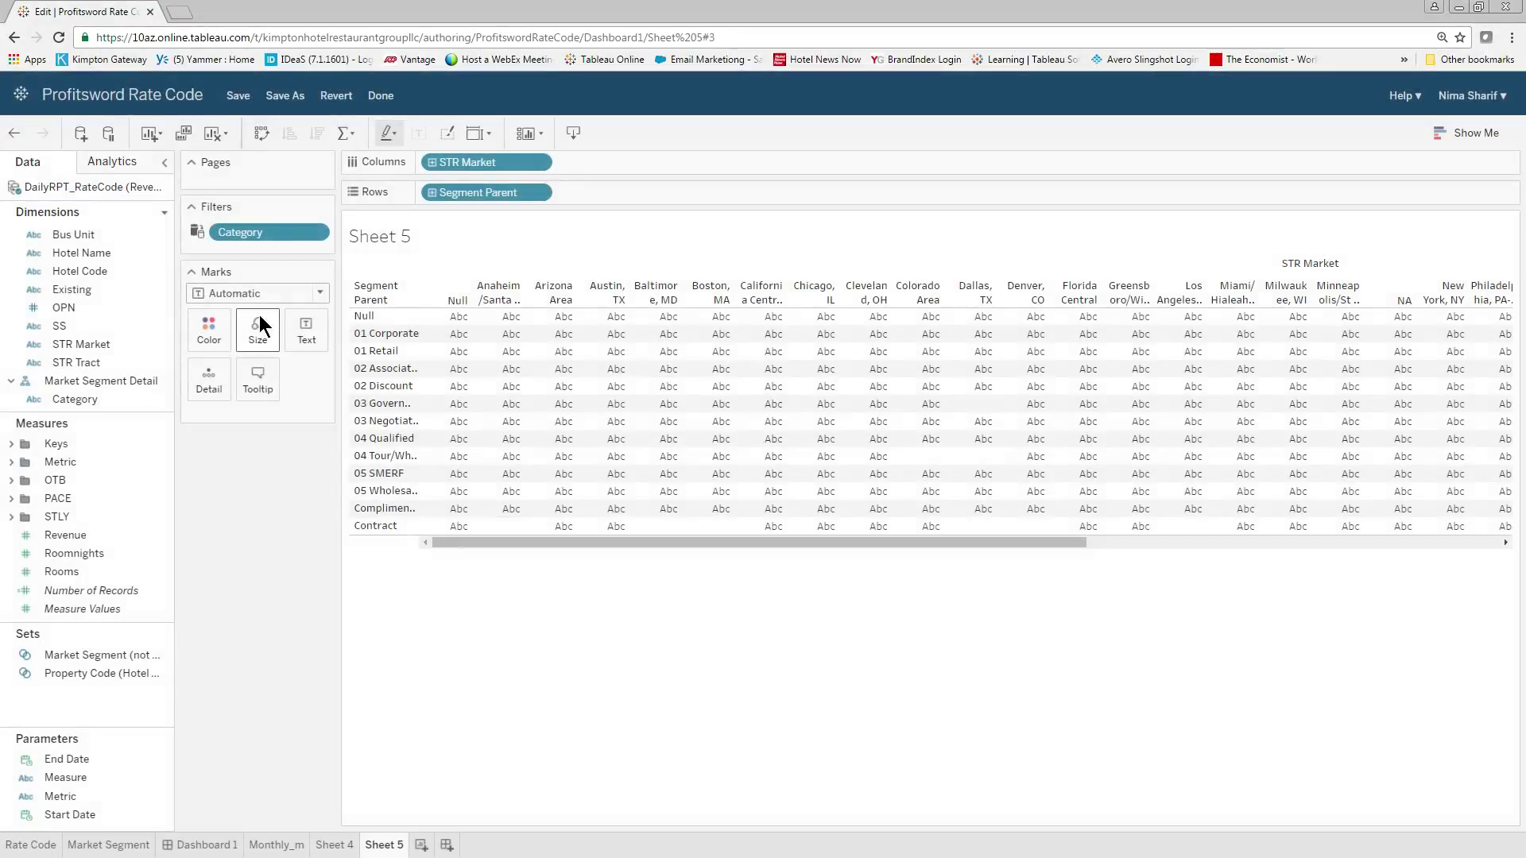
{"action": "left_click_drag", "start_coordinate": [520, 545], "coordinate": [906, 556]}
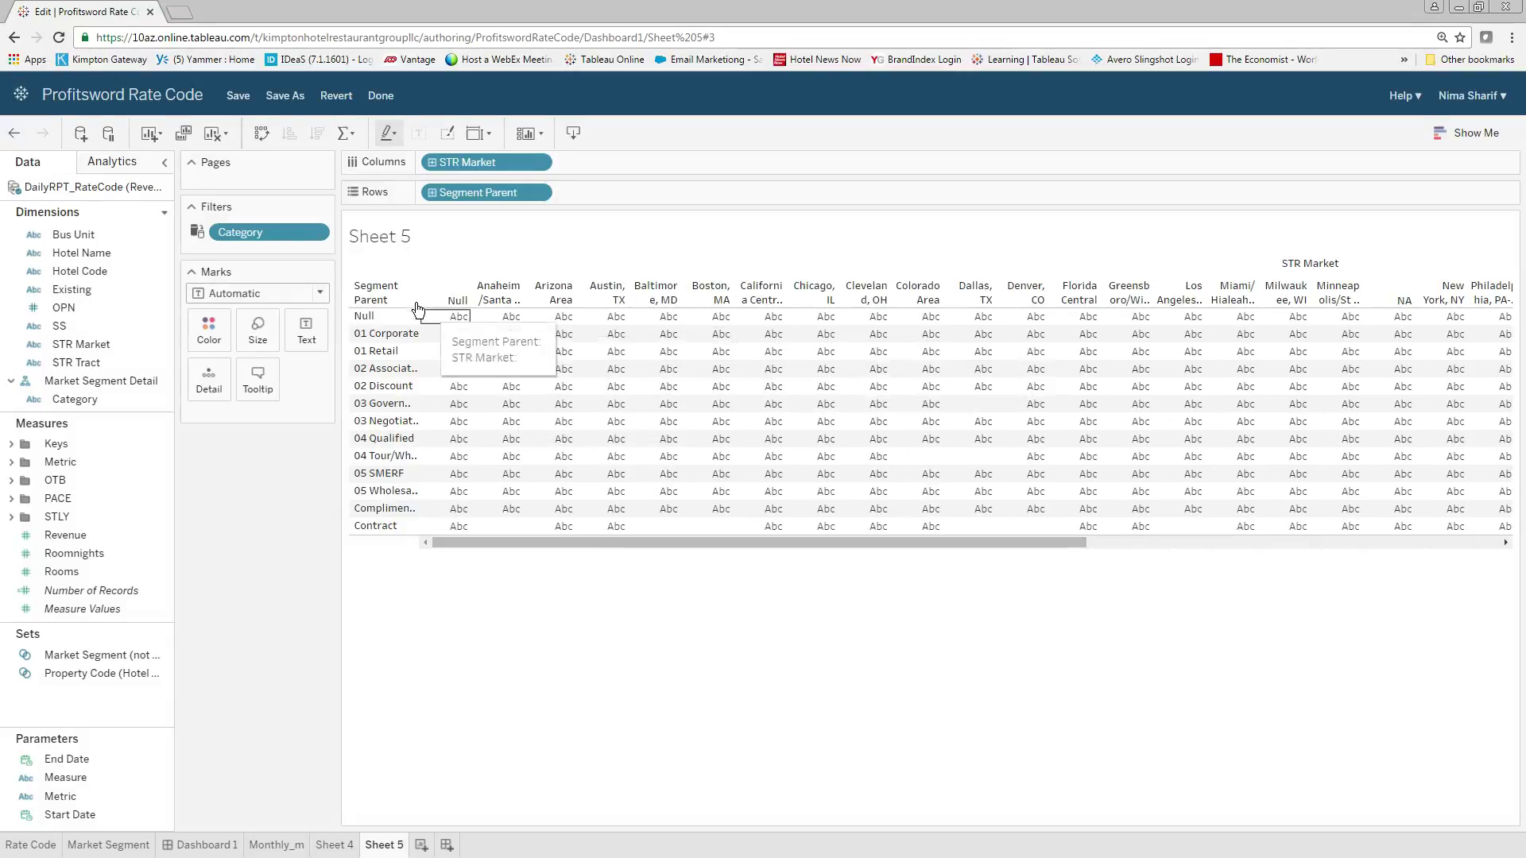
Add an STR Market filter to the worksheet and limit it to Seattle, WA only.
{"action": "scroll", "coordinate": [104, 298], "scroll_direction": "up", "scroll_amount": 2}
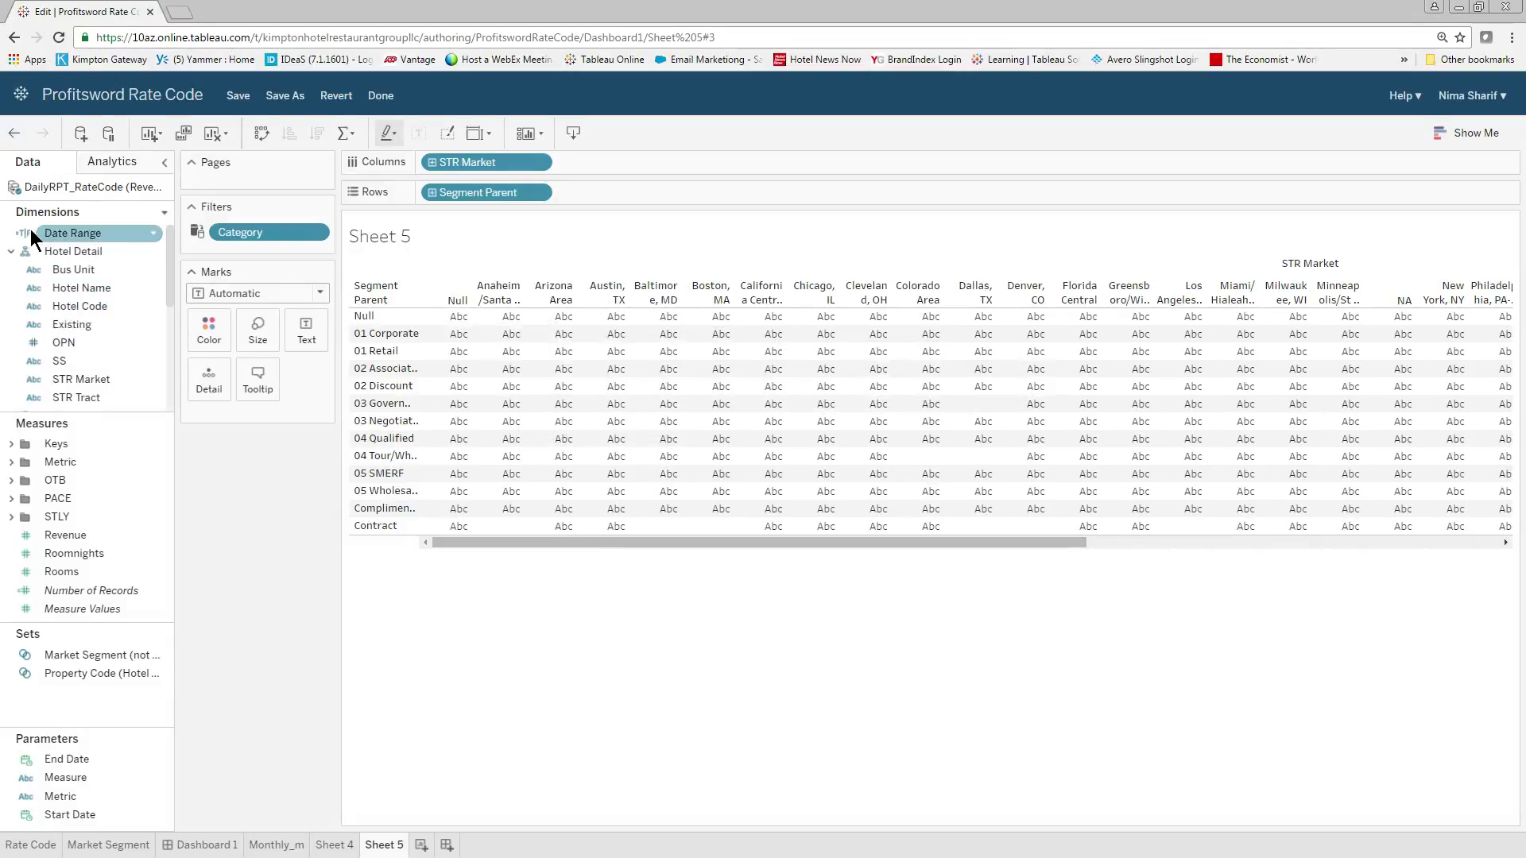
{"action": "left_click", "coordinate": [11, 252]}
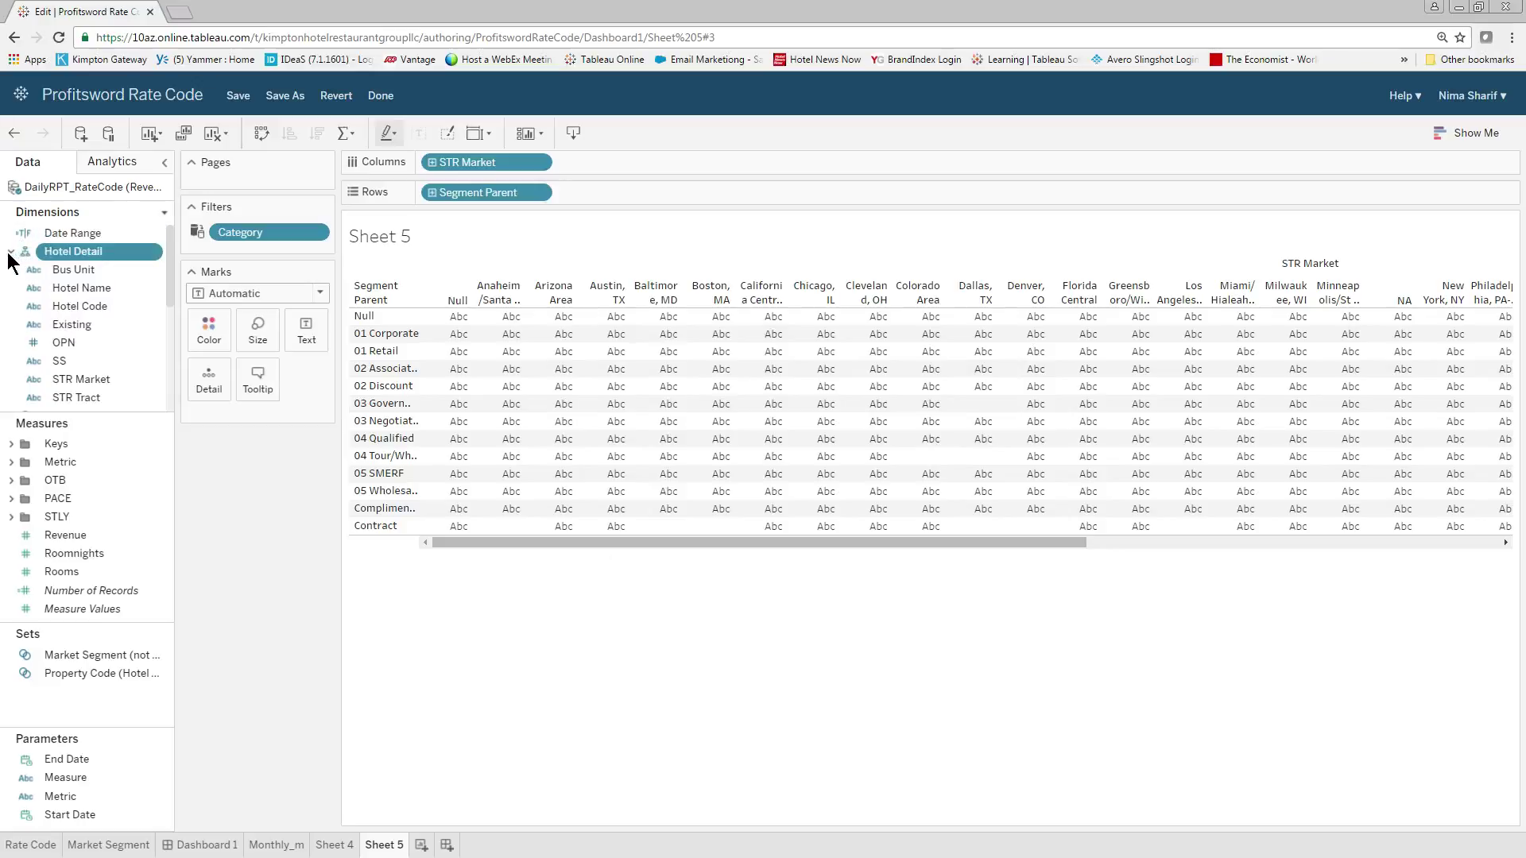
{"action": "left_click", "coordinate": [10, 252]}
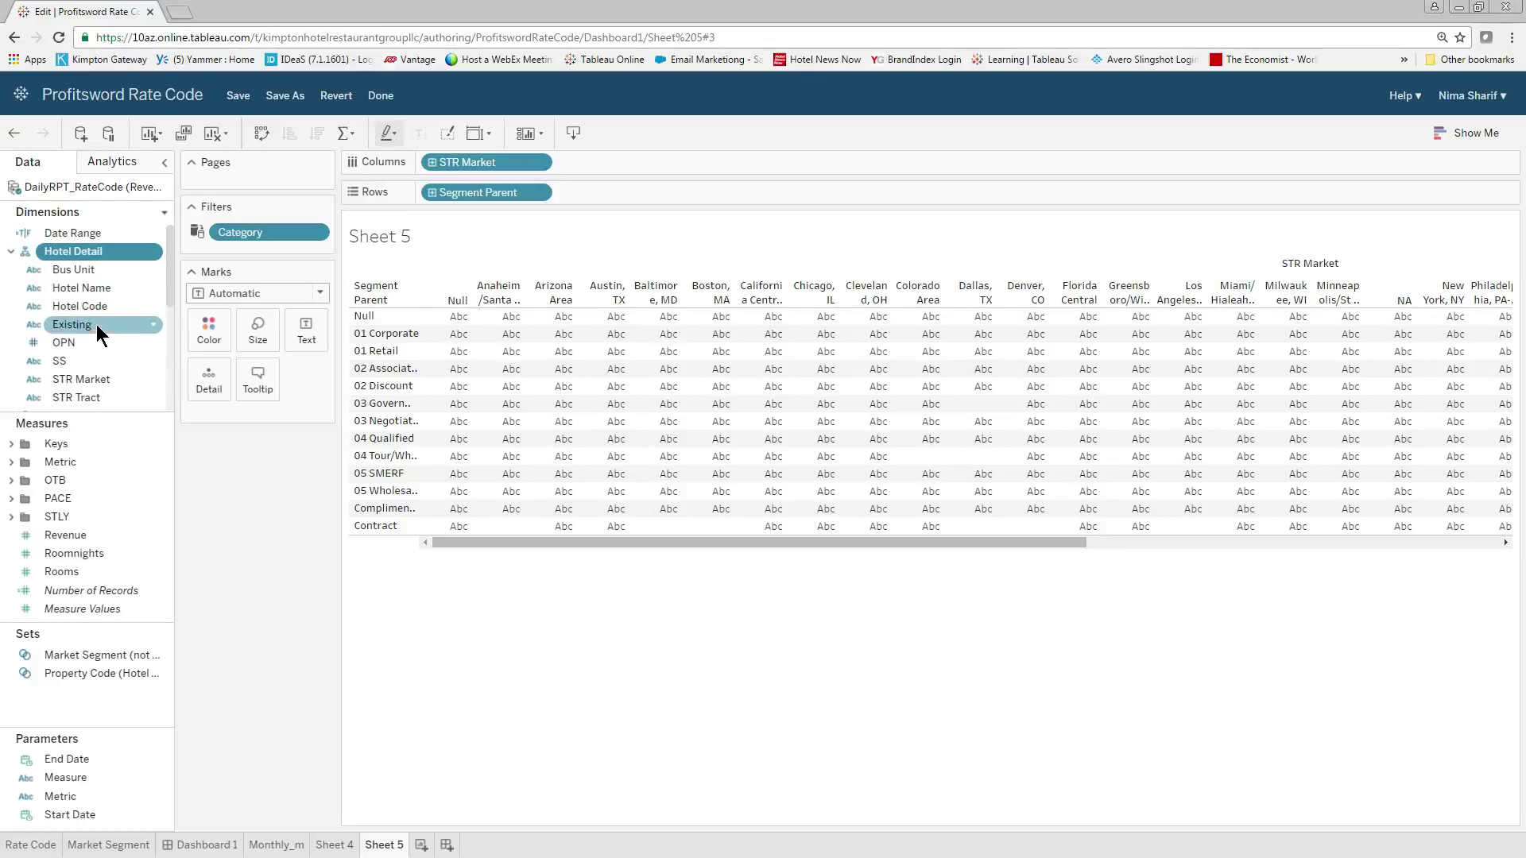
{"action": "left_click_drag", "start_coordinate": [97, 382], "coordinate": [262, 249]}
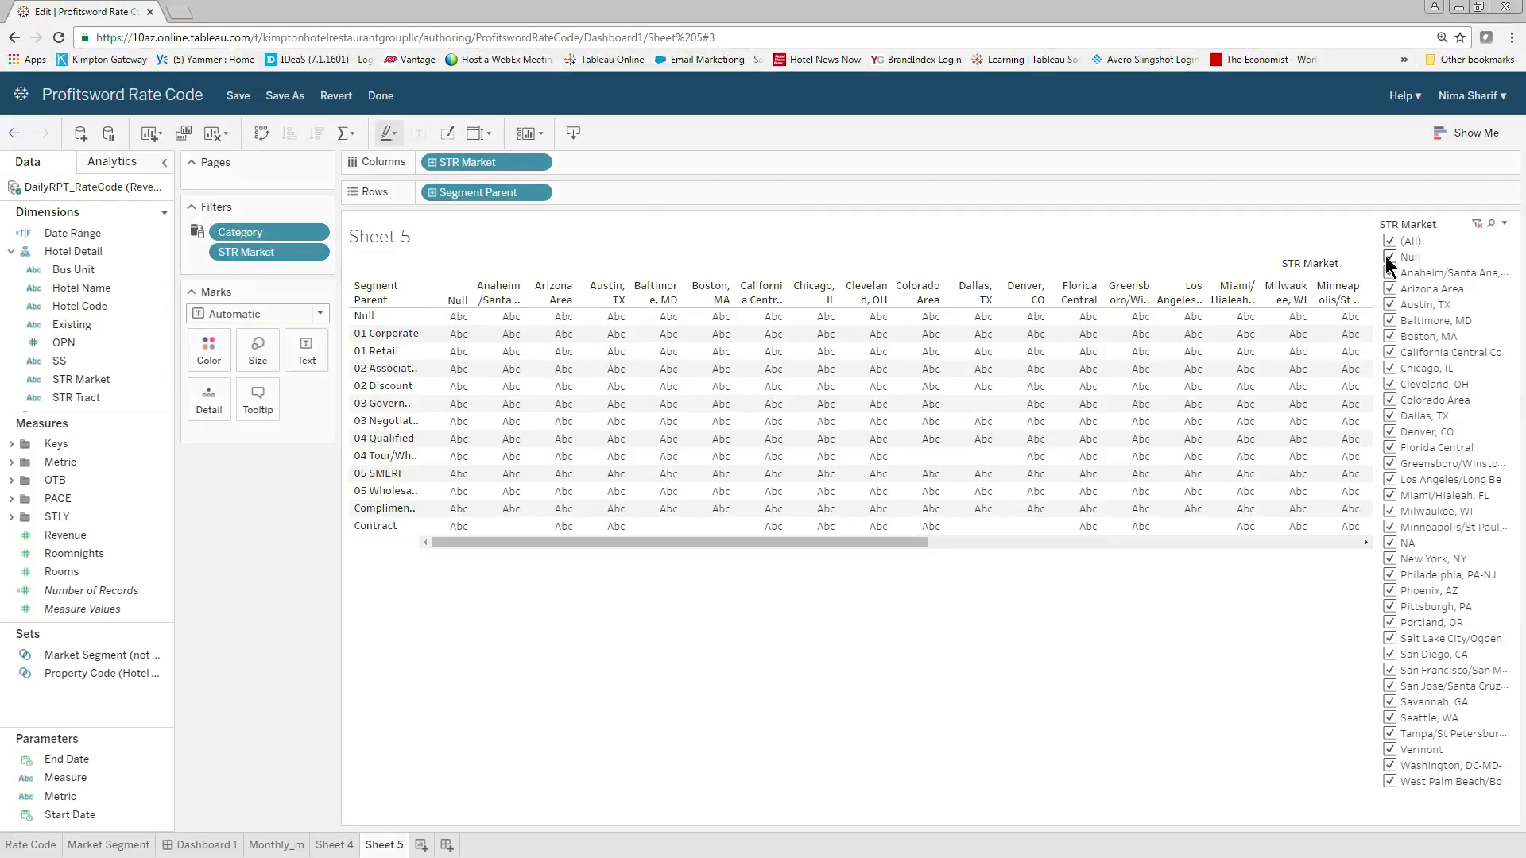
{"action": "left_click", "coordinate": [1389, 242]}
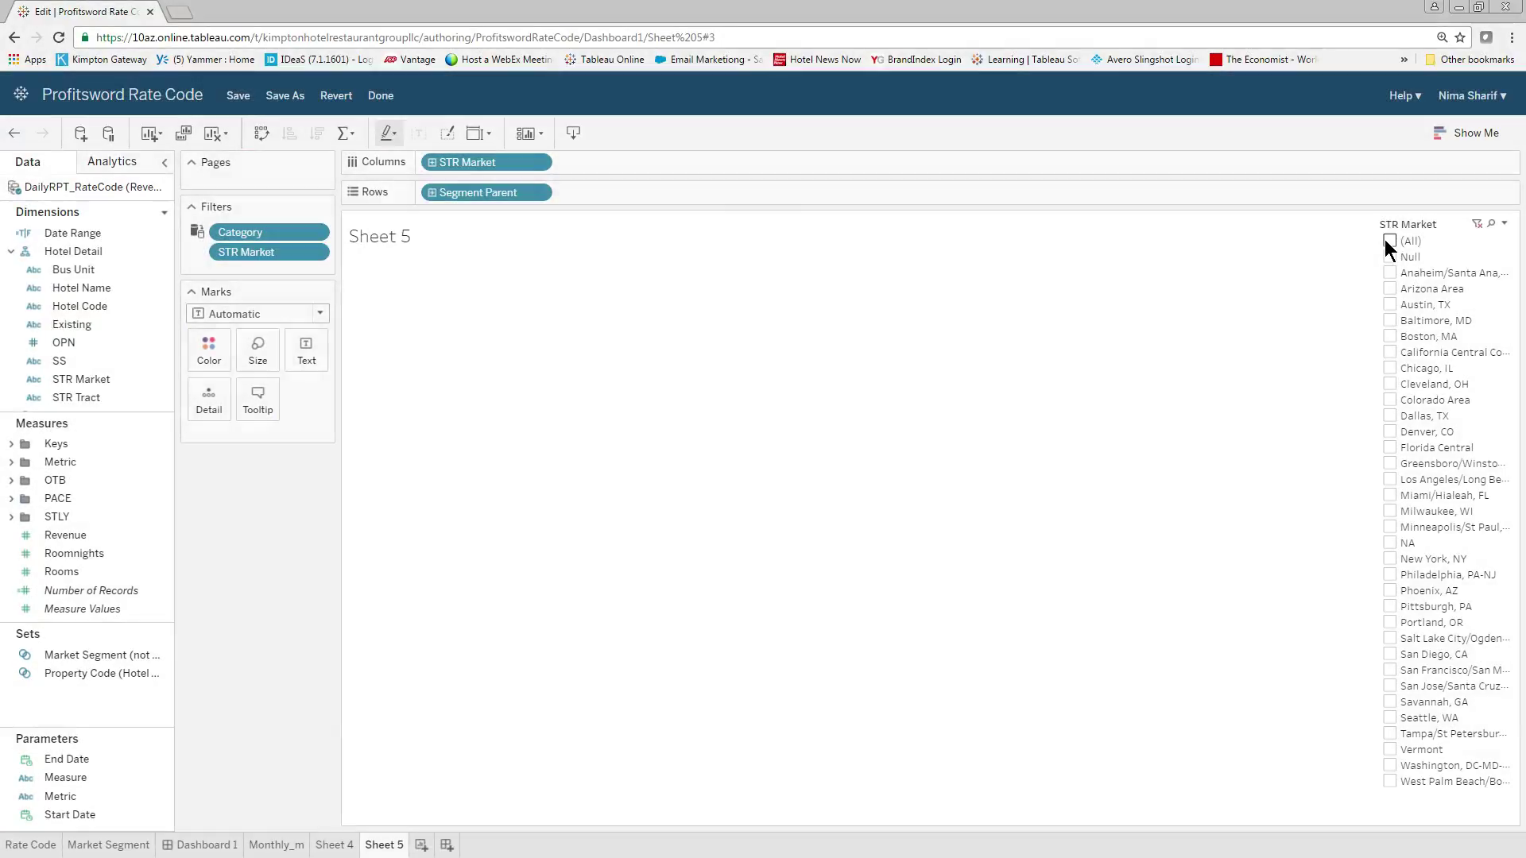
{"action": "left_click", "coordinate": [1389, 718]}
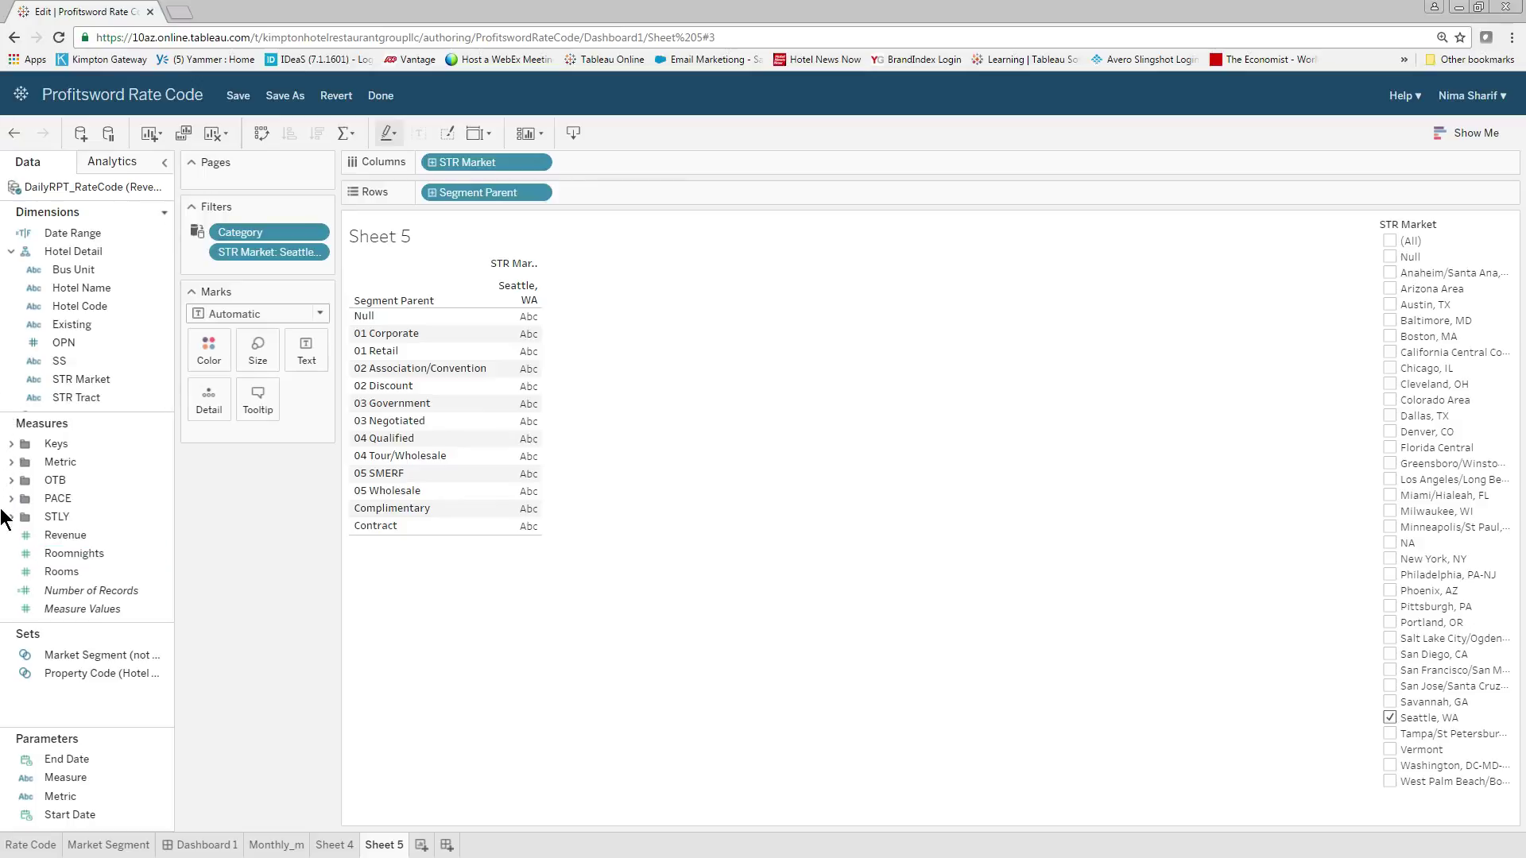
Add the OTB Revenue measure to the worksheet's rows and convert the view to a text table.
{"action": "left_click", "coordinate": [11, 480]}
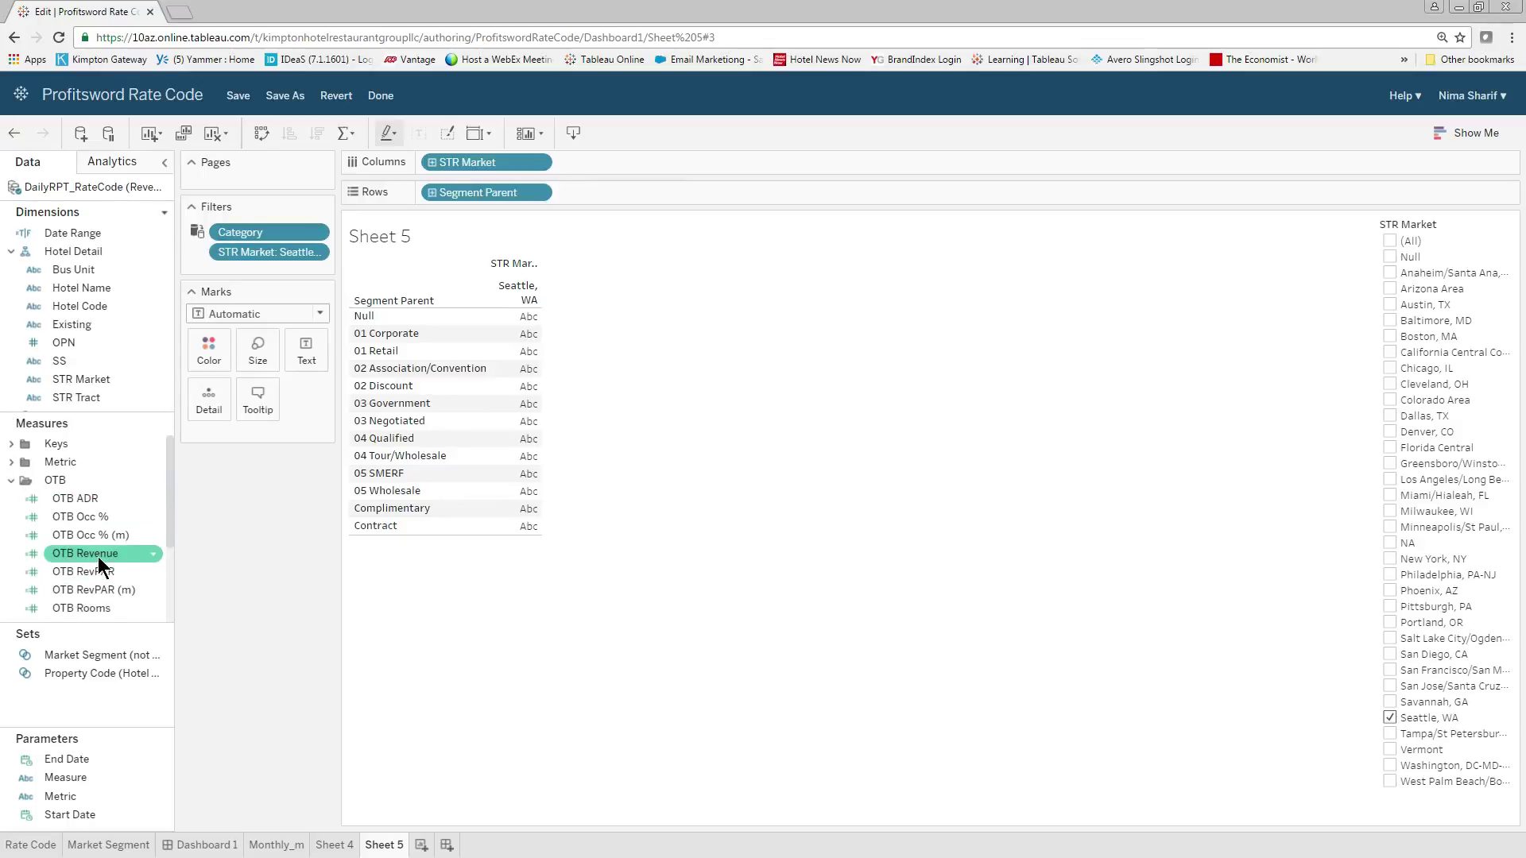
{"action": "left_click_drag", "start_coordinate": [99, 555], "coordinate": [625, 189]}
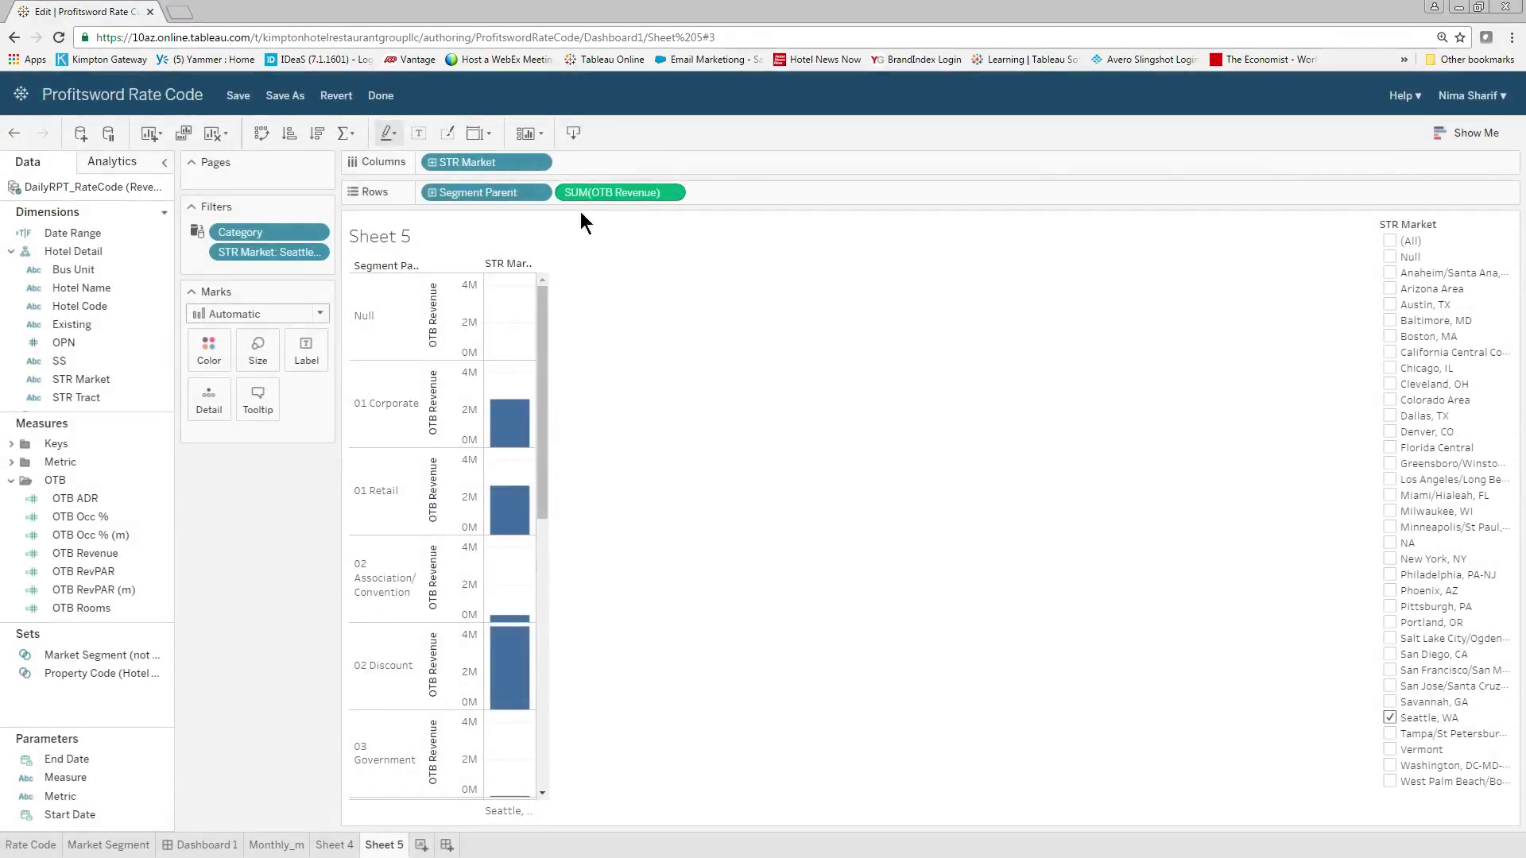
{"action": "left_click", "coordinate": [1467, 143]}
{"action": "left_click", "coordinate": [1362, 176]}
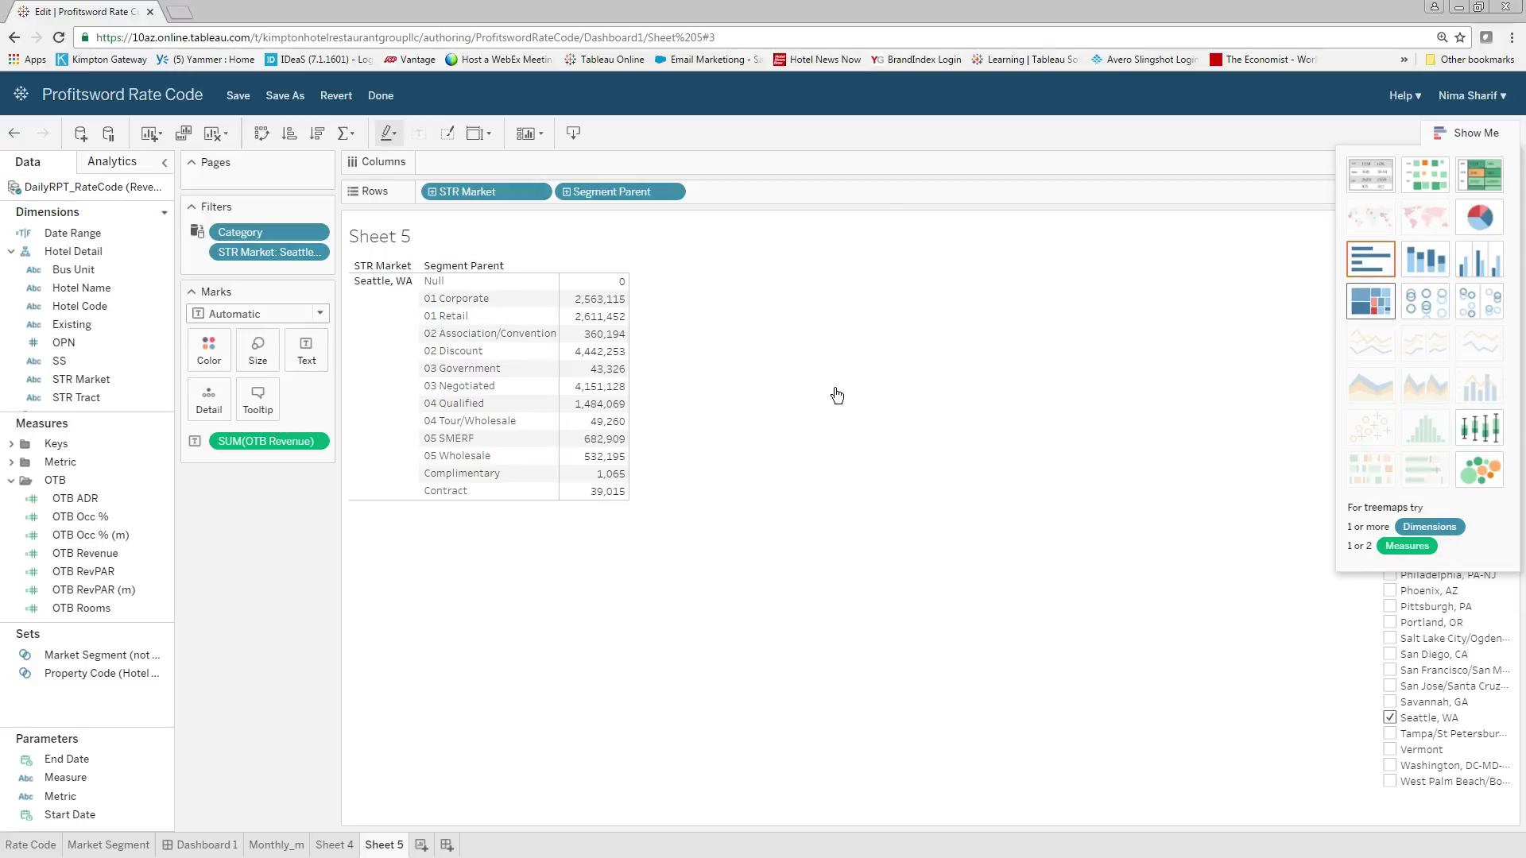
Add the STLY Revenue measure to the worksheet's rows and convert the view to a text table.
{"action": "left_click", "coordinate": [1476, 133]}
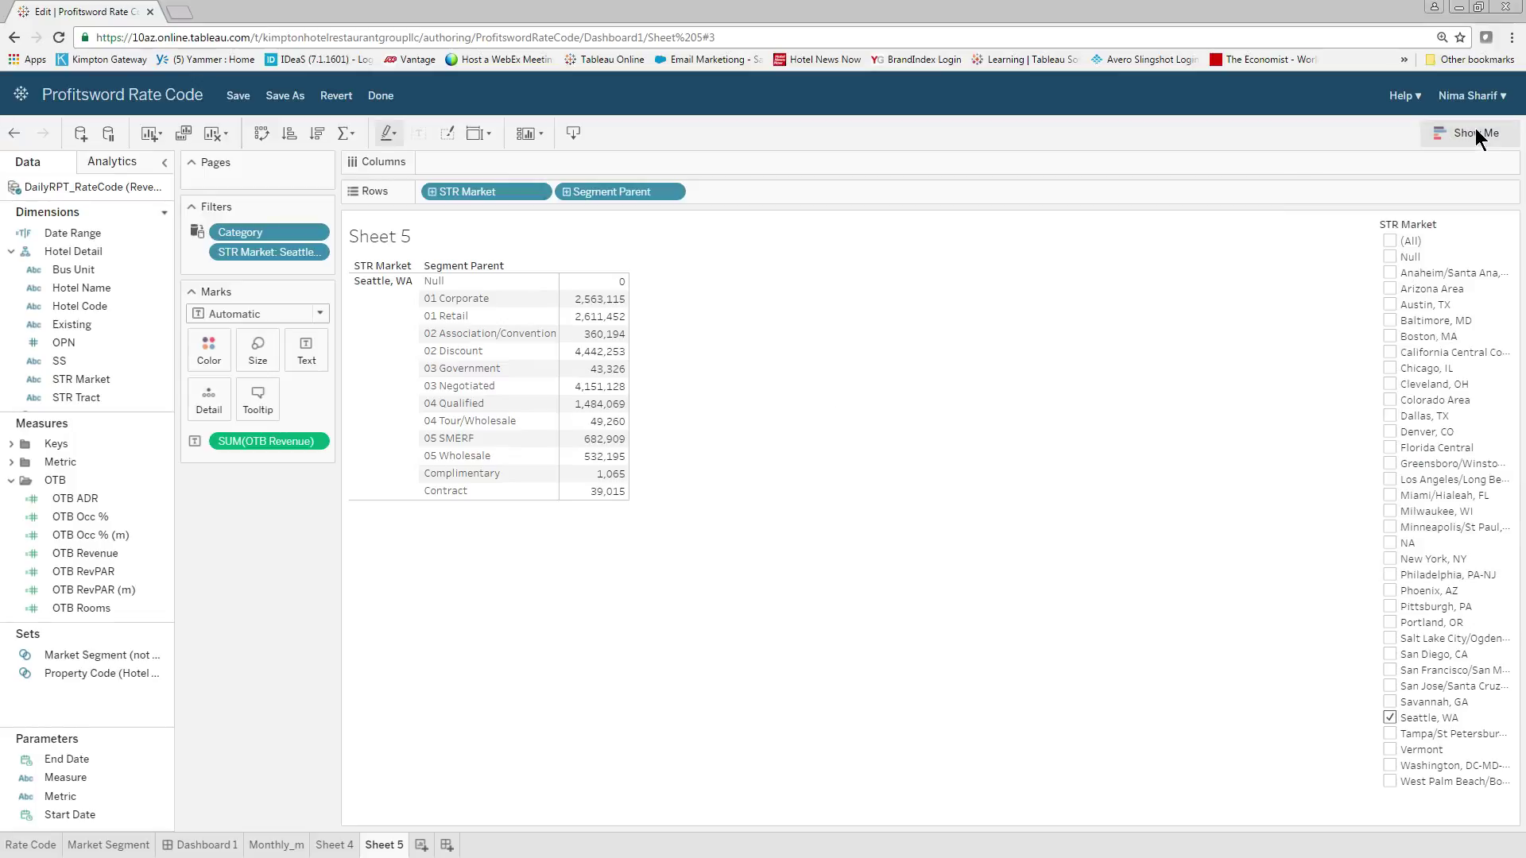
{"action": "left_click", "coordinate": [10, 483]}
{"action": "left_click", "coordinate": [10, 517]}
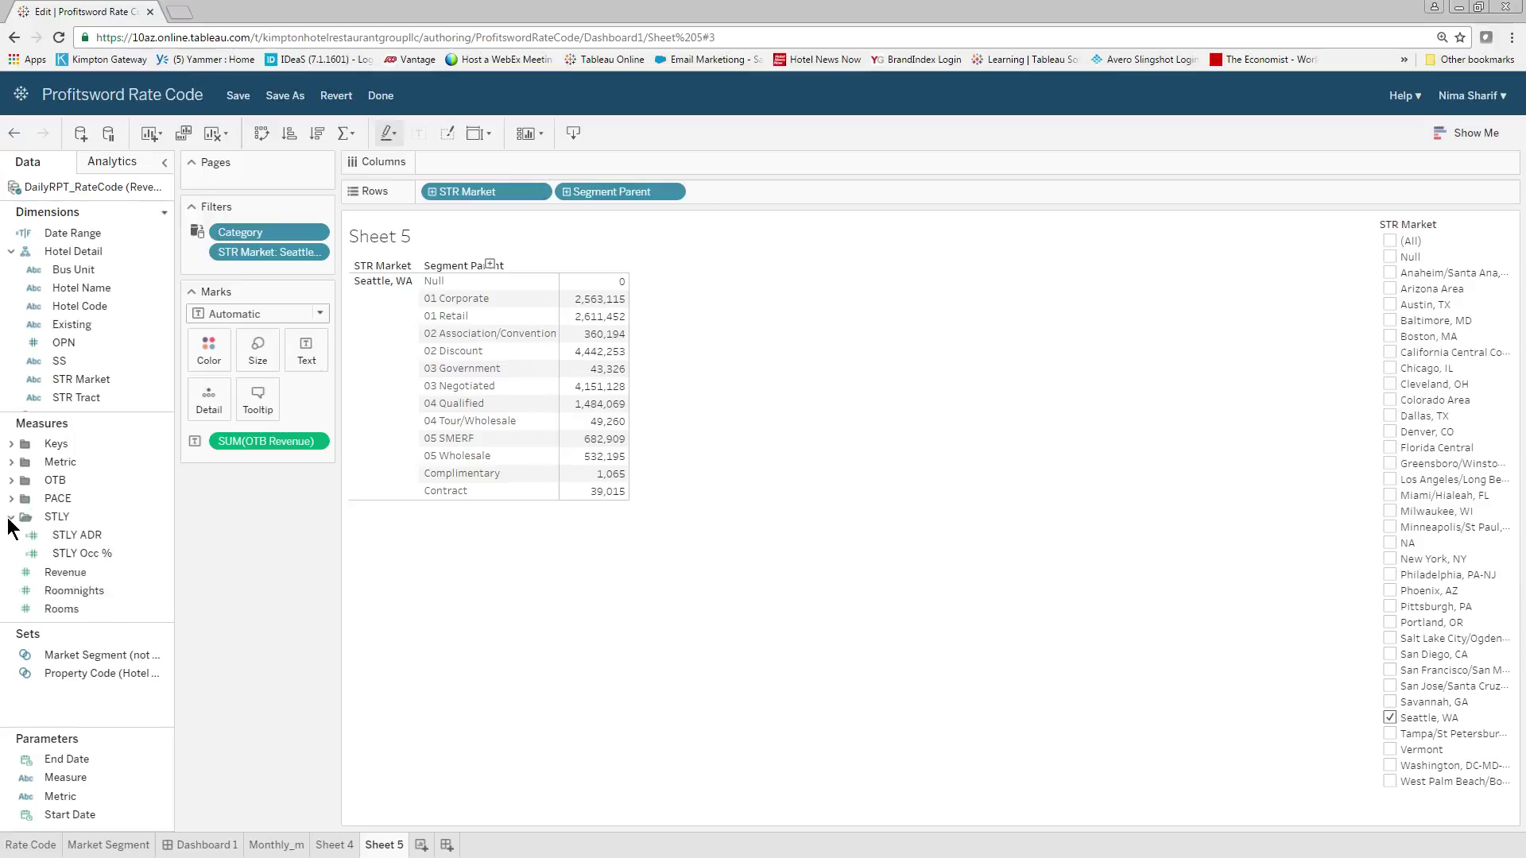
{"action": "scroll", "coordinate": [95, 548], "scroll_direction": "down", "scroll_amount": 1}
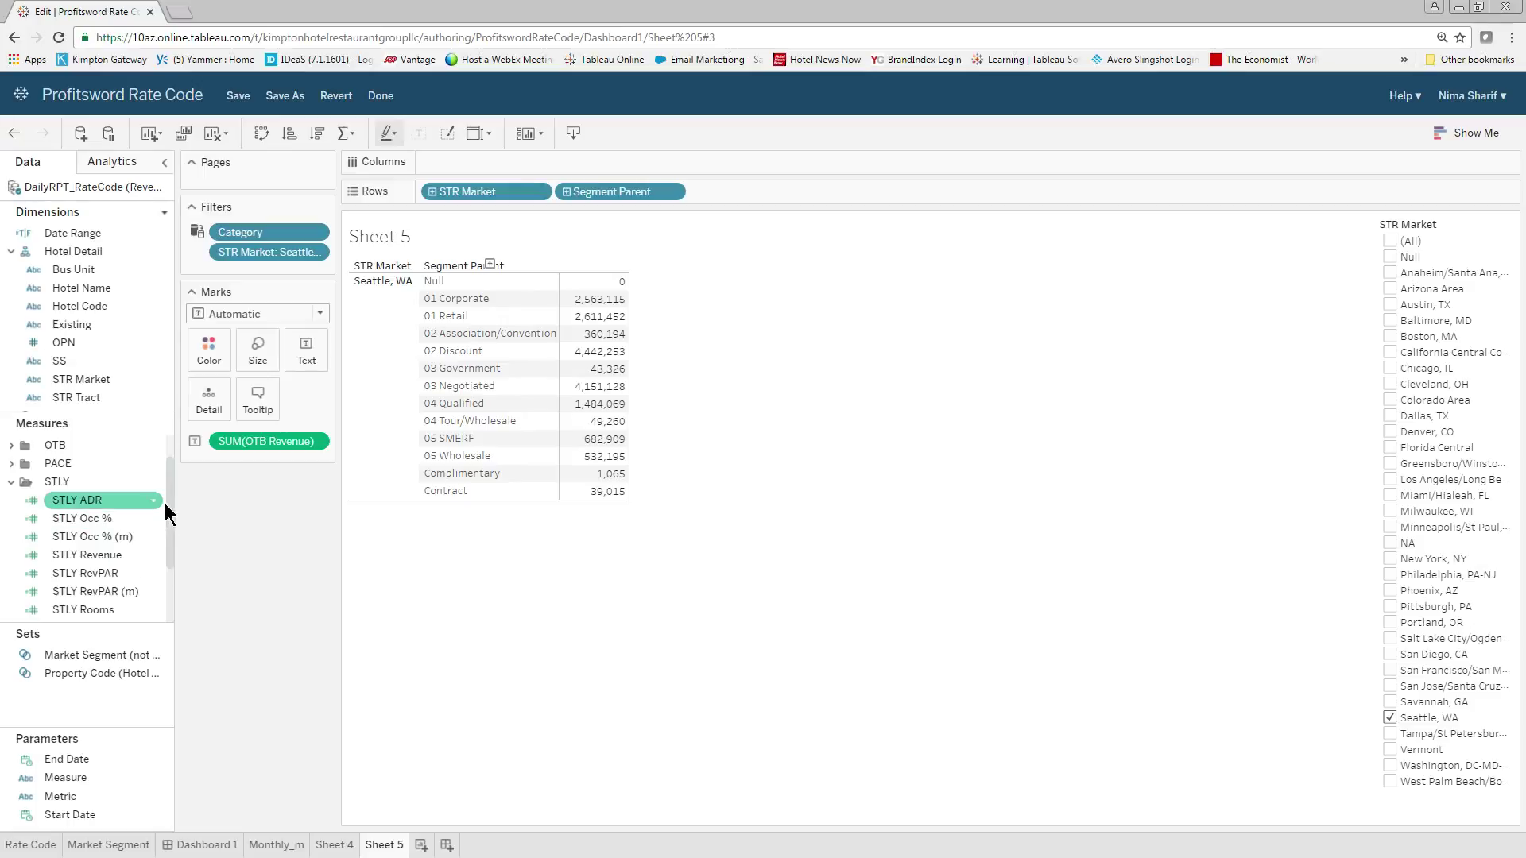
{"action": "scroll", "coordinate": [169, 513], "scroll_direction": "down", "scroll_amount": 1}
{"action": "left_click_drag", "start_coordinate": [93, 563], "coordinate": [720, 202]}
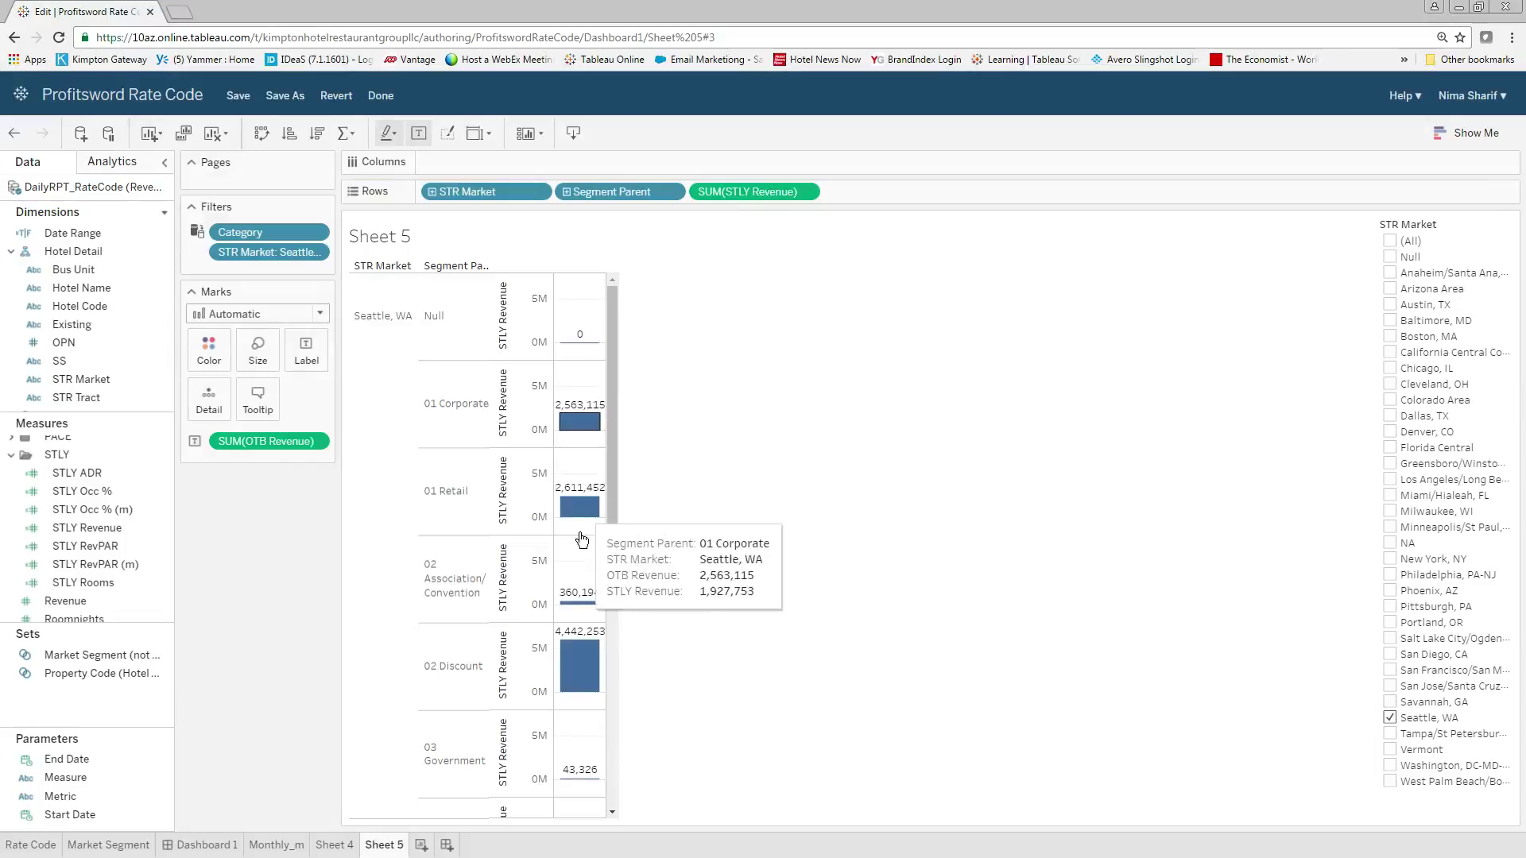
{"action": "left_click", "coordinate": [1461, 130]}
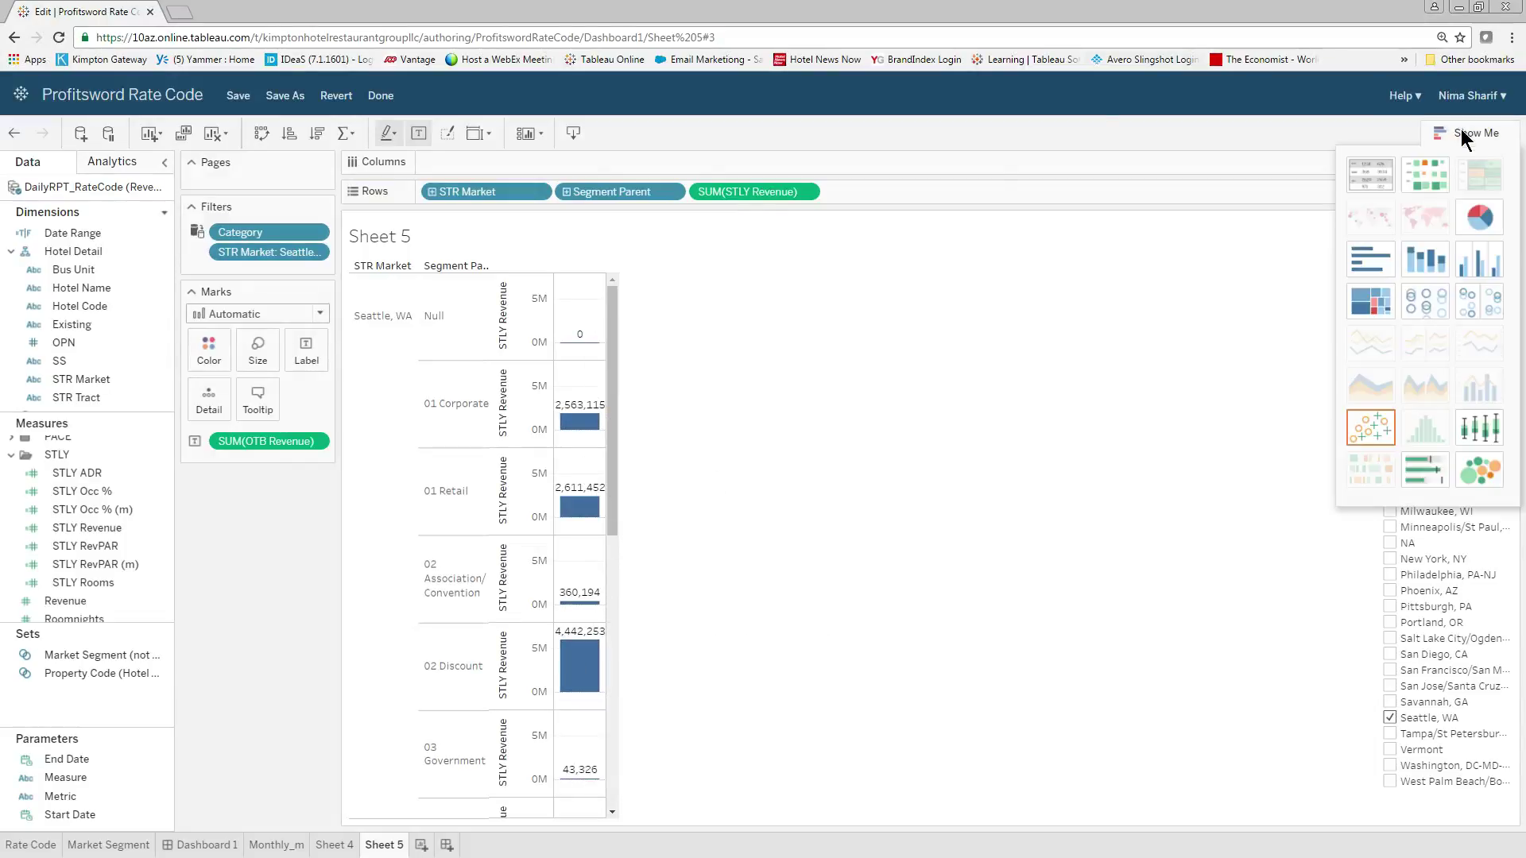
{"action": "left_click", "coordinate": [1357, 179]}
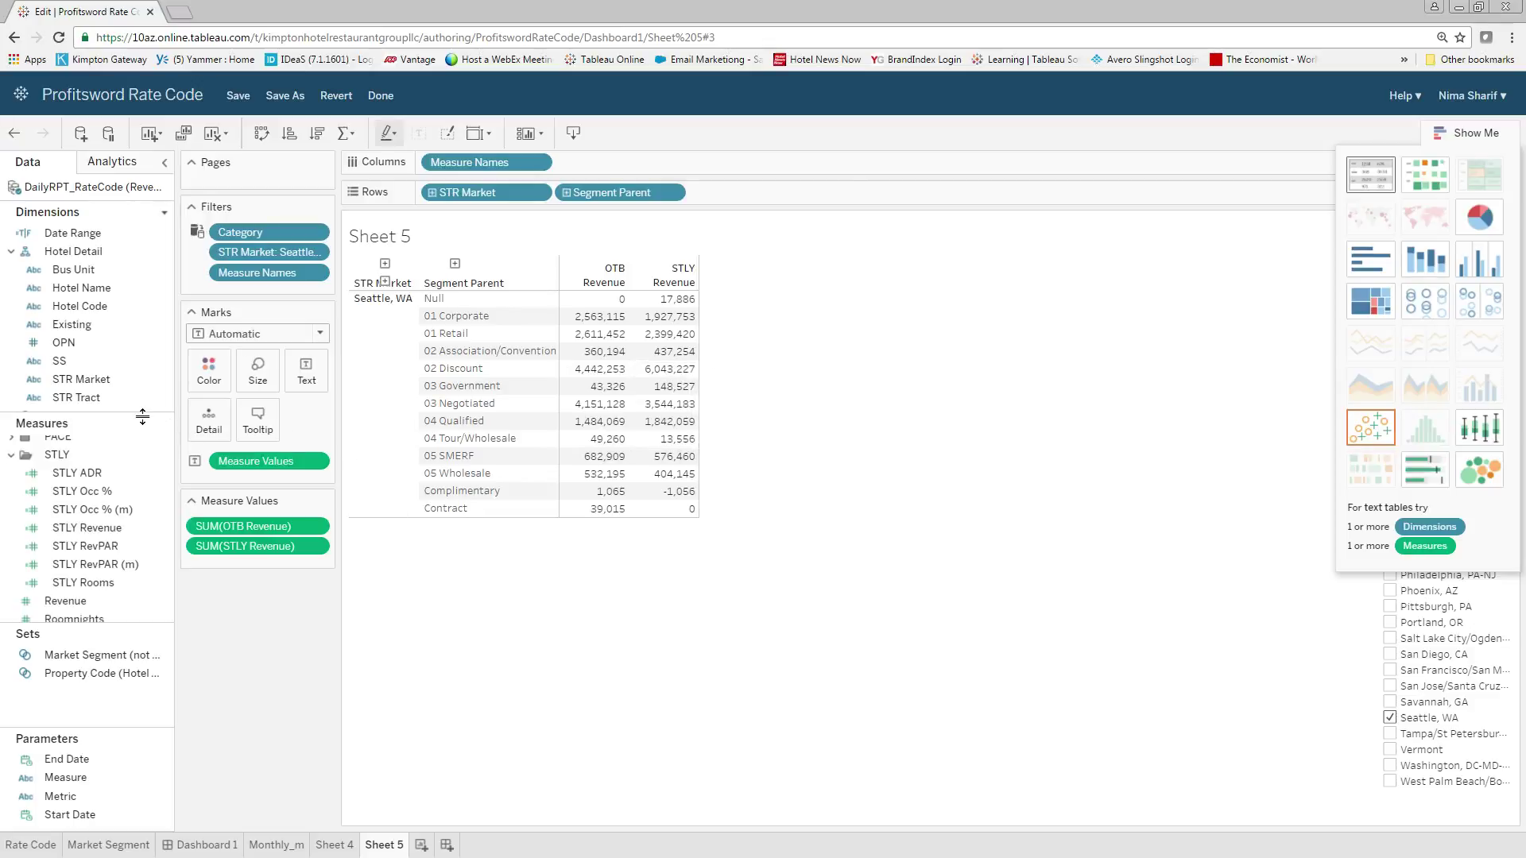
Add the Stay Date dimension to the worksheet's filters with its date range control shown.
{"action": "left_click_drag", "start_coordinate": [142, 420], "coordinate": [74, 551]}
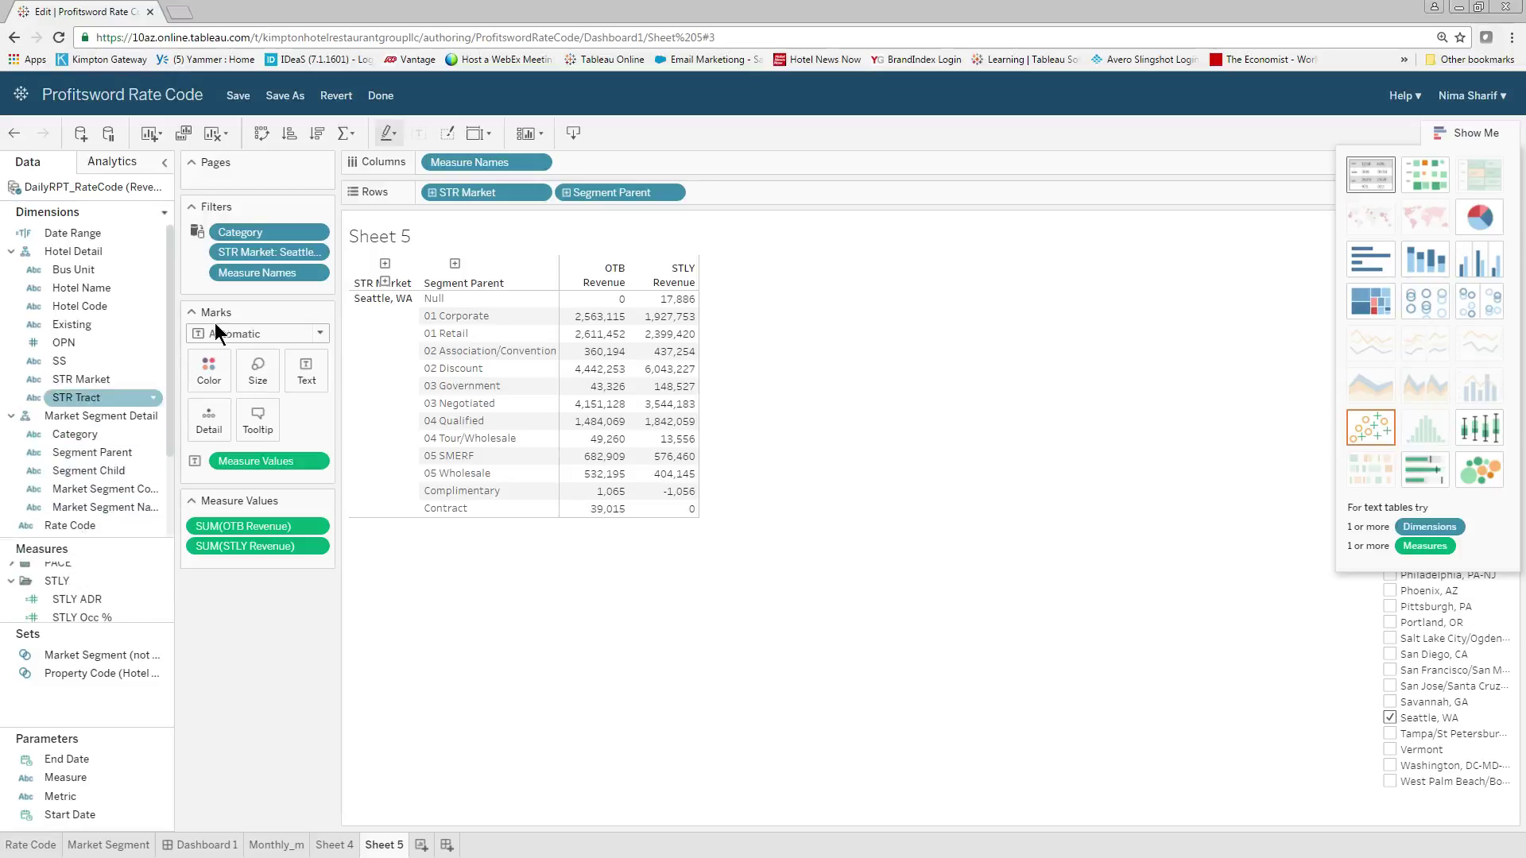
{"action": "left_click_drag", "start_coordinate": [165, 270], "coordinate": [178, 427]}
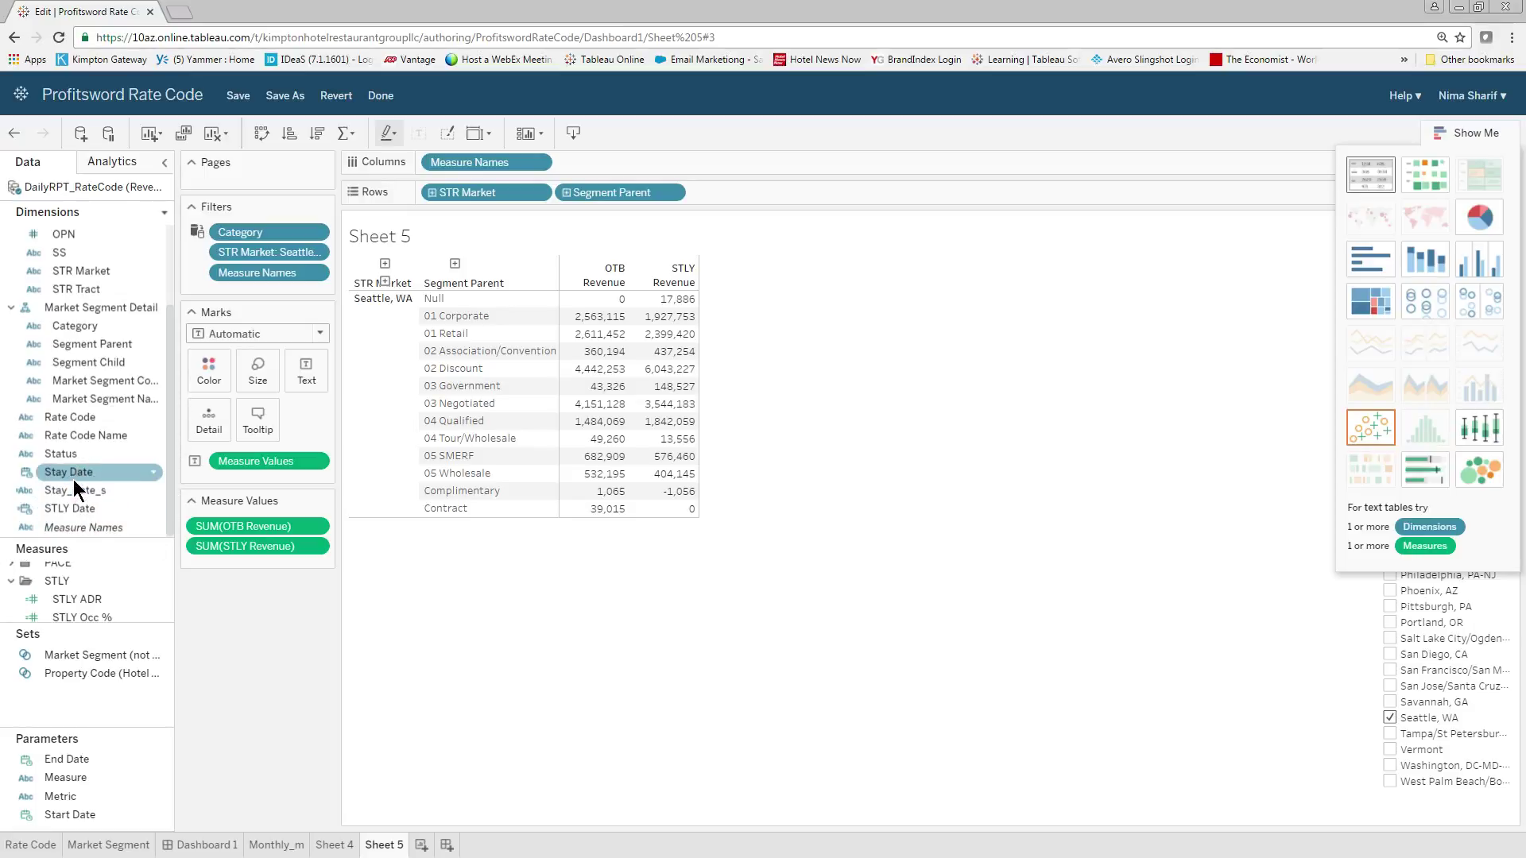
{"action": "mouse_move", "coordinate": [73, 481]}
{"action": "left_mouse_down"}
{"action": "mouse_move", "coordinate": [155, 355]}
{"action": "mouse_move", "coordinate": [269, 291]}
{"action": "left_mouse_up"}
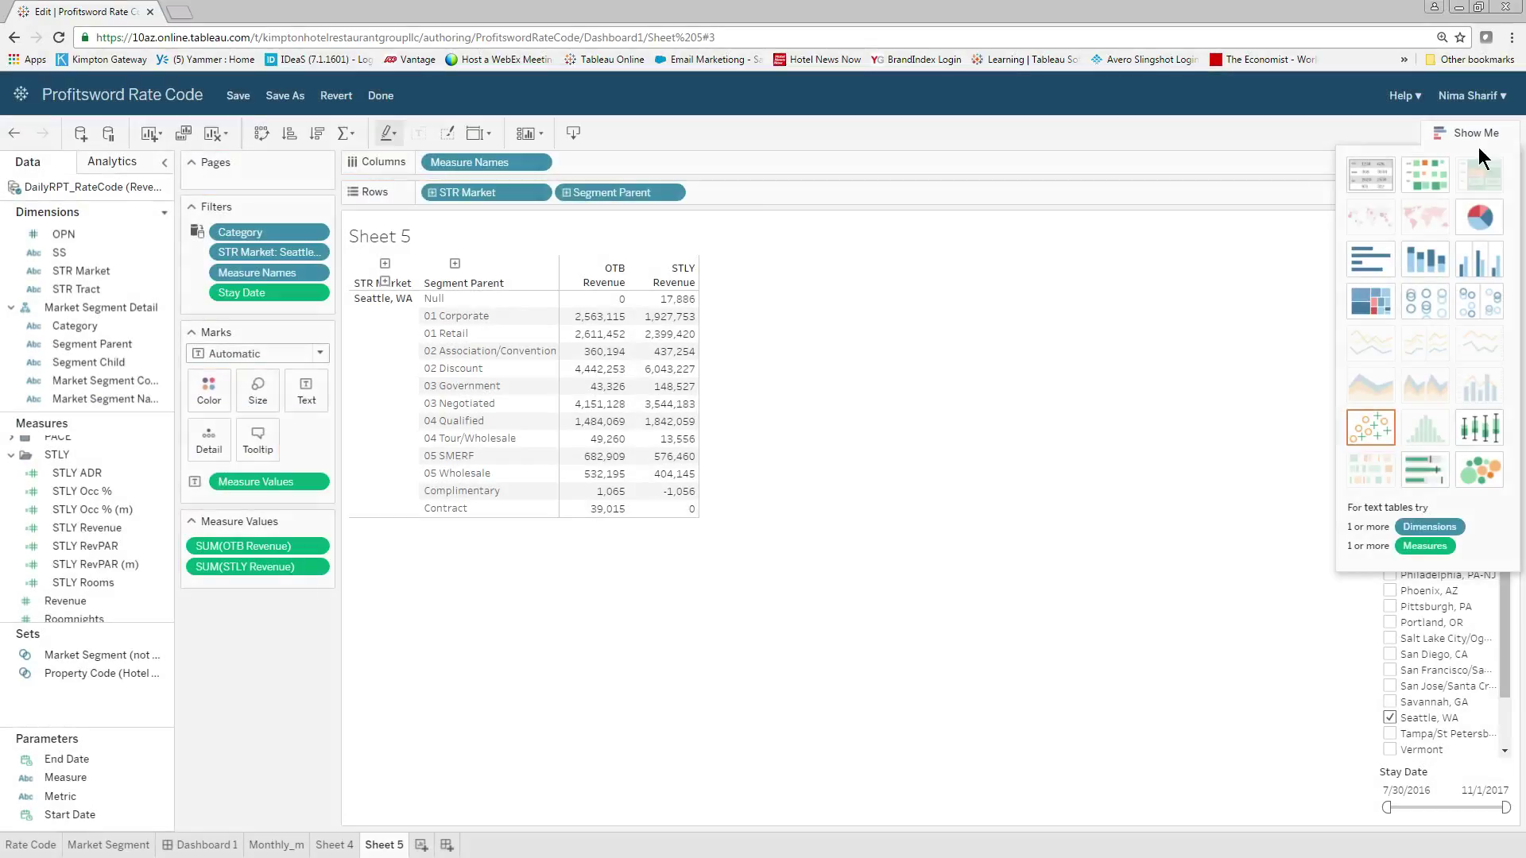
{"action": "left_click", "coordinate": [1475, 133]}
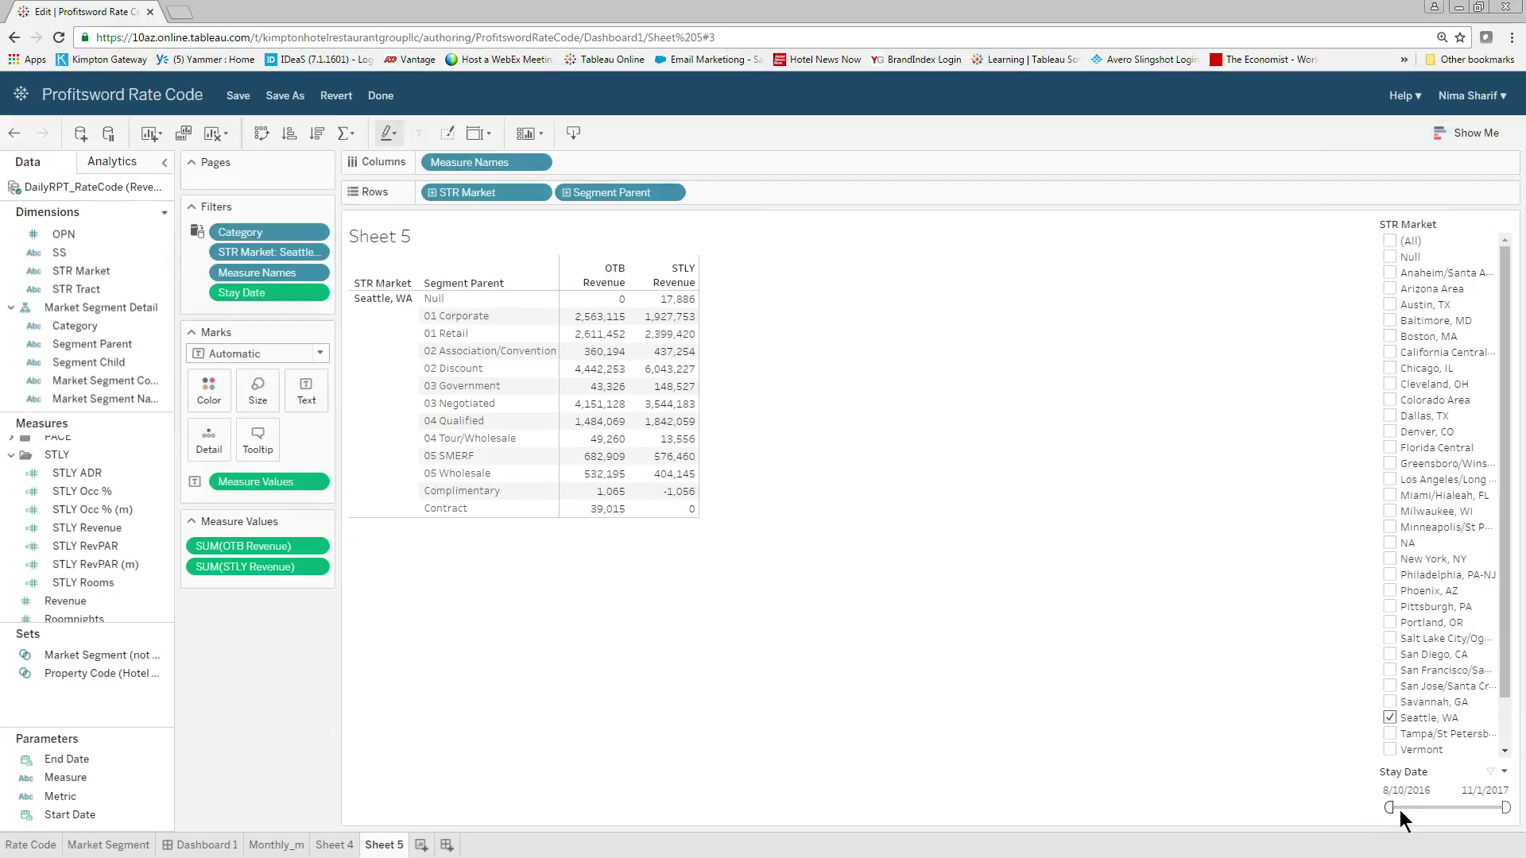
Adjust the Stay Date filter's range to 7/30/2016 through 9/25/2016.
{"action": "left_click_drag", "start_coordinate": [1400, 809], "coordinate": [1411, 811]}
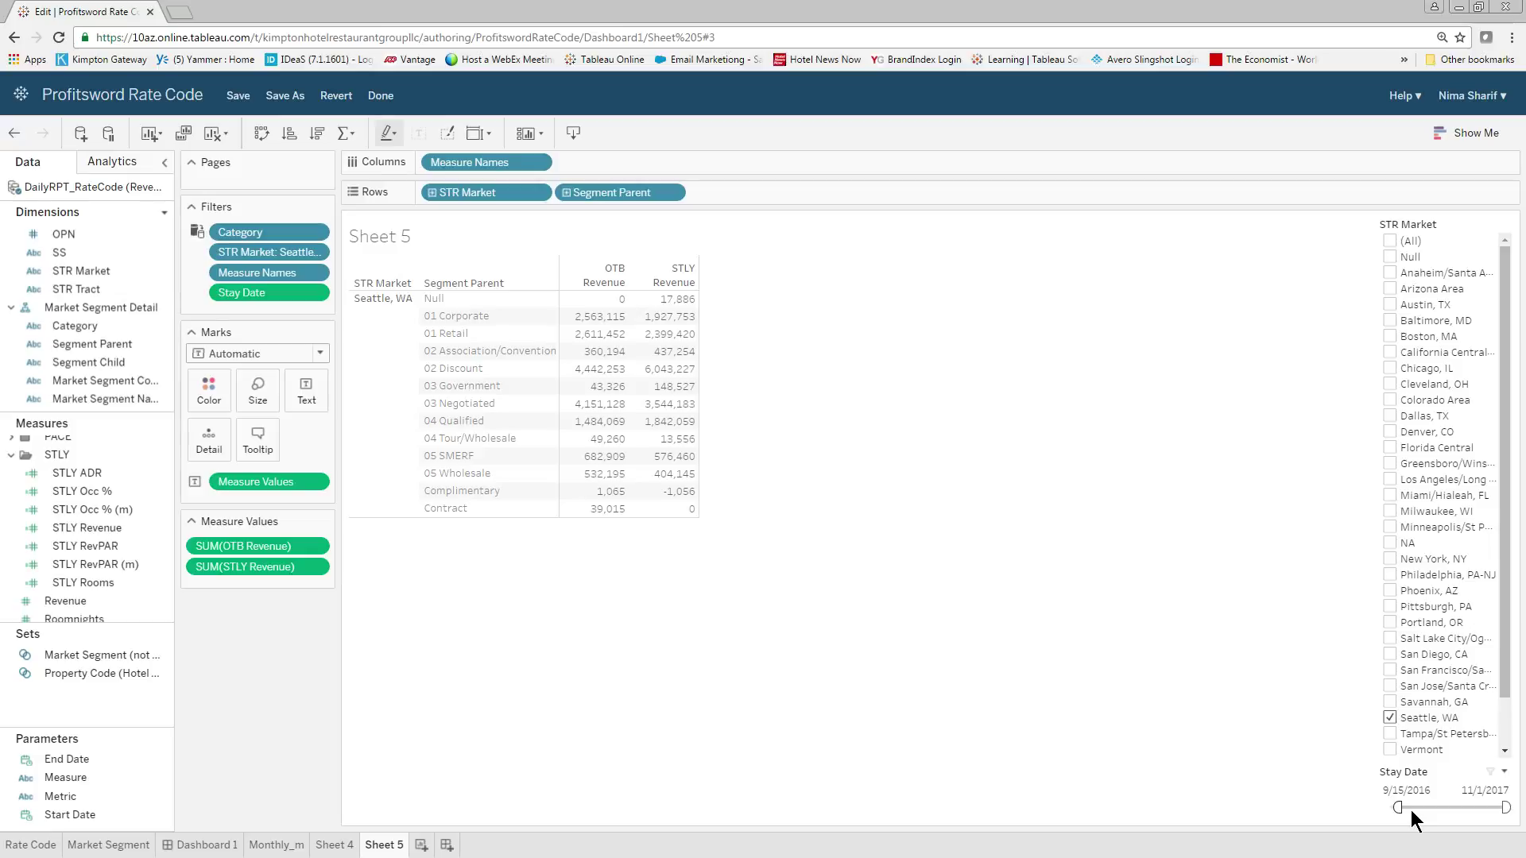
{"action": "left_click_drag", "start_coordinate": [1410, 809], "coordinate": [1425, 816]}
{"action": "left_click_drag", "start_coordinate": [1420, 818], "coordinate": [1407, 808]}
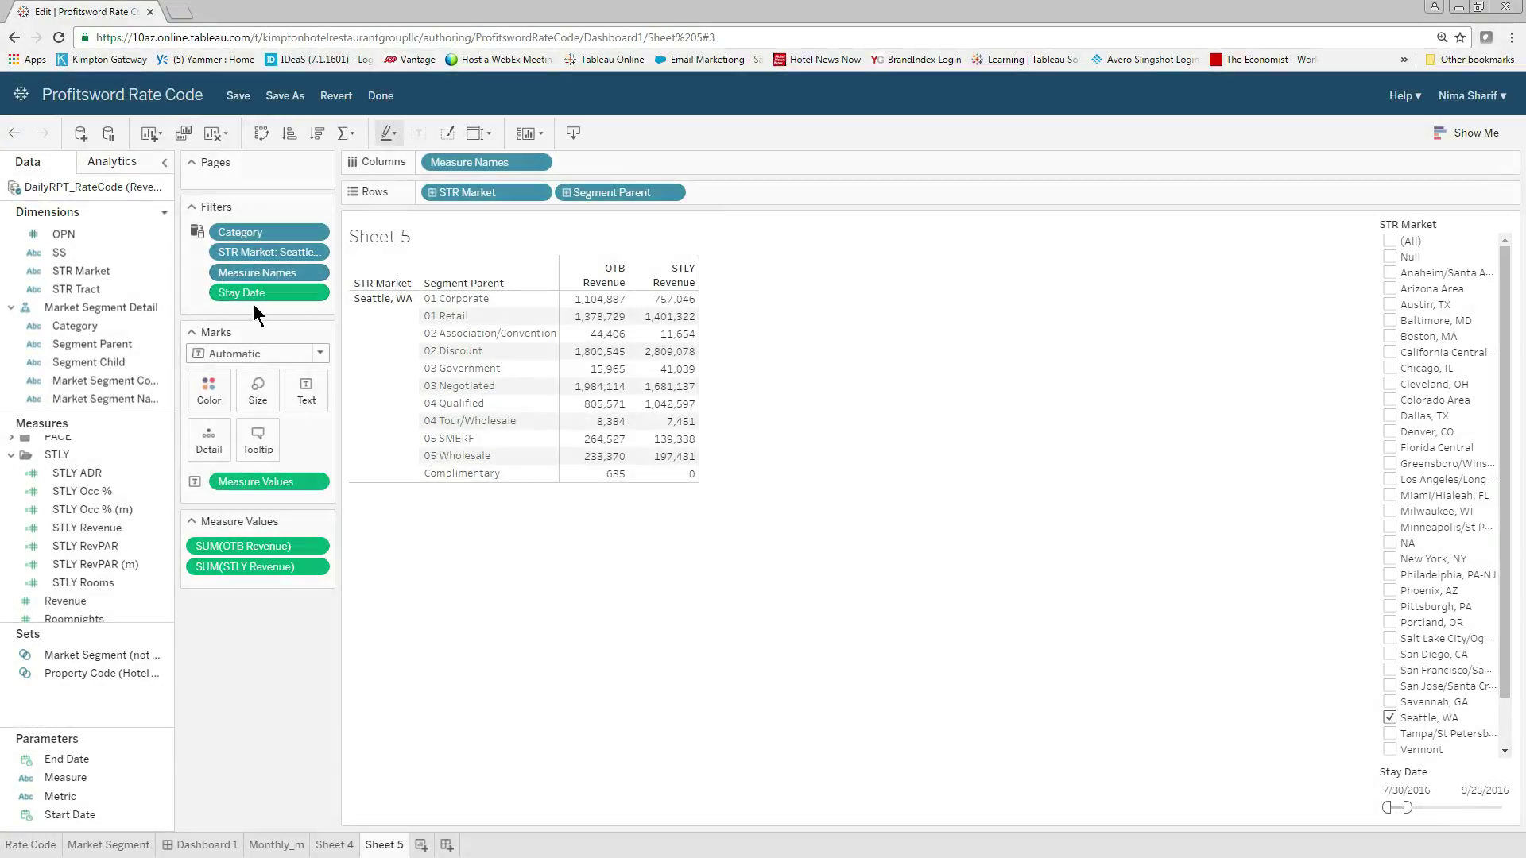
Change the Stay Date filter from exact dates to continuous year-and-quarter values.
{"action": "right_click", "coordinate": [258, 296]}
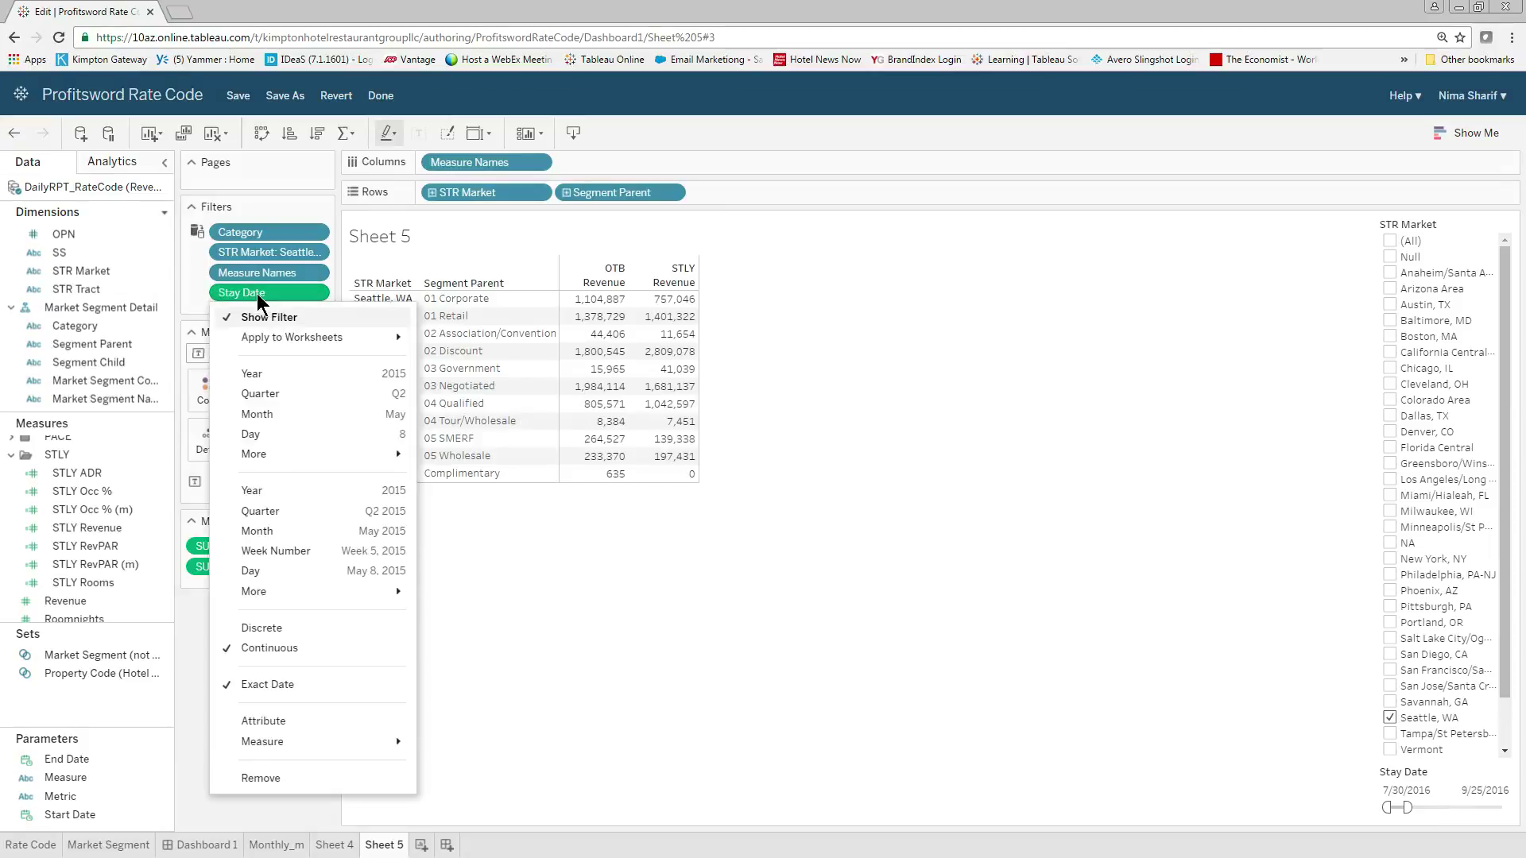
{"action": "mouse_move", "coordinate": [278, 344]}
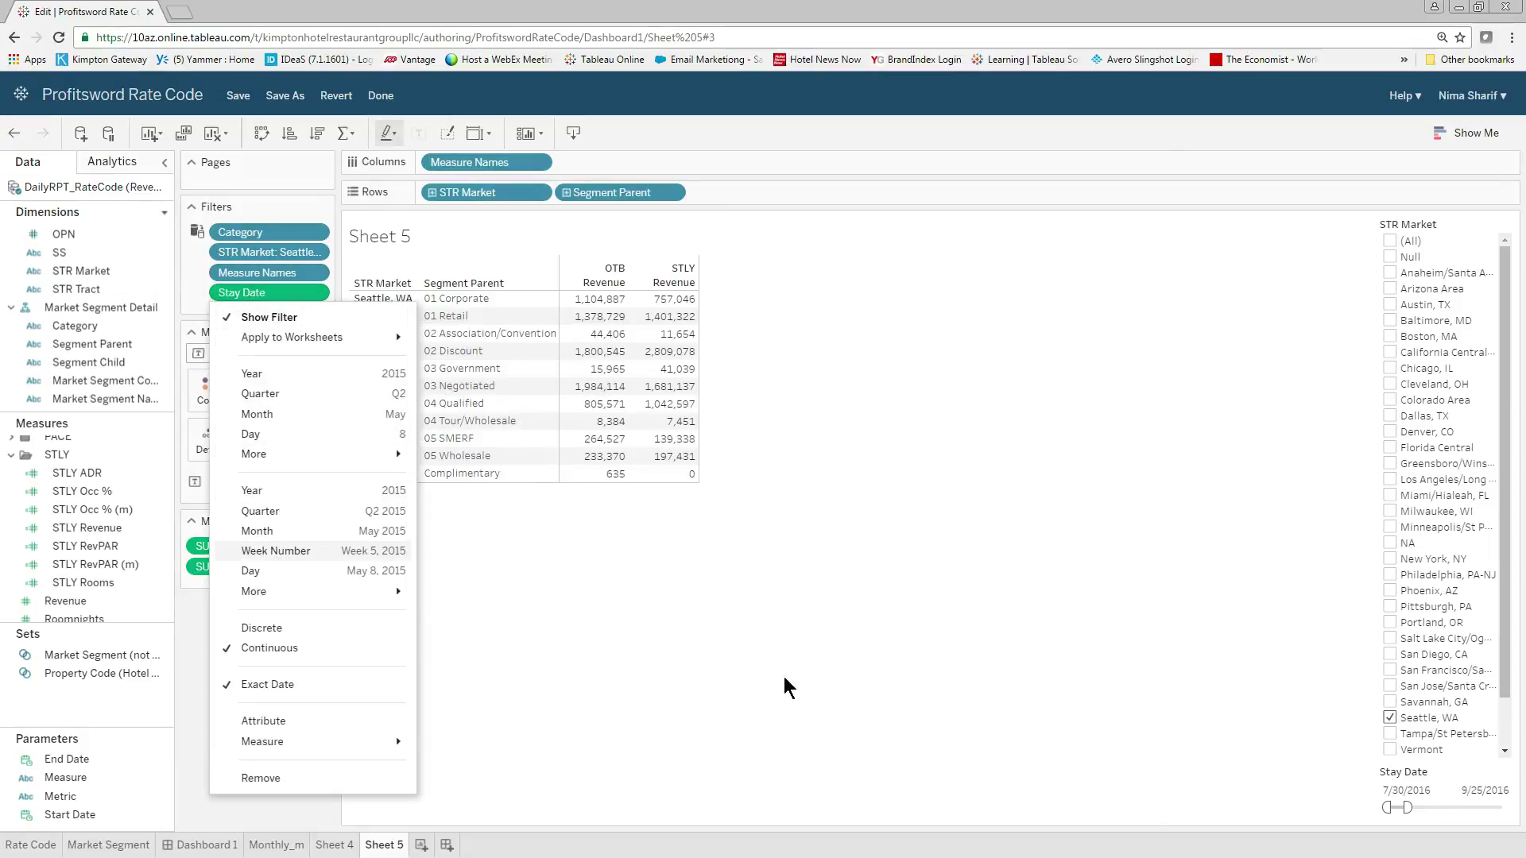
{"action": "left_click", "coordinate": [807, 682]}
{"action": "right_click", "coordinate": [274, 291]}
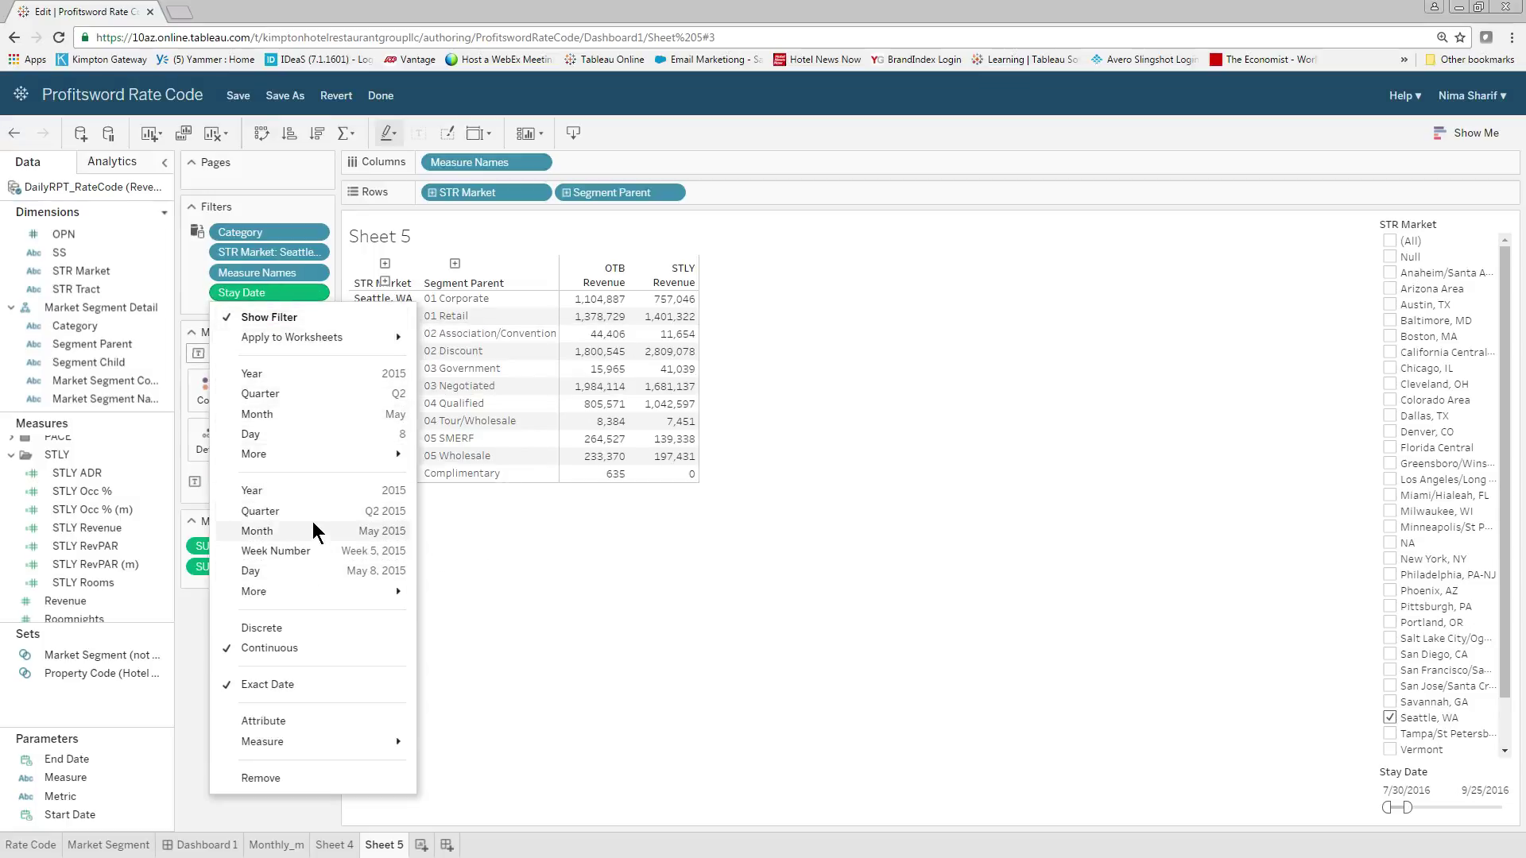
{"action": "left_click", "coordinate": [344, 512]}
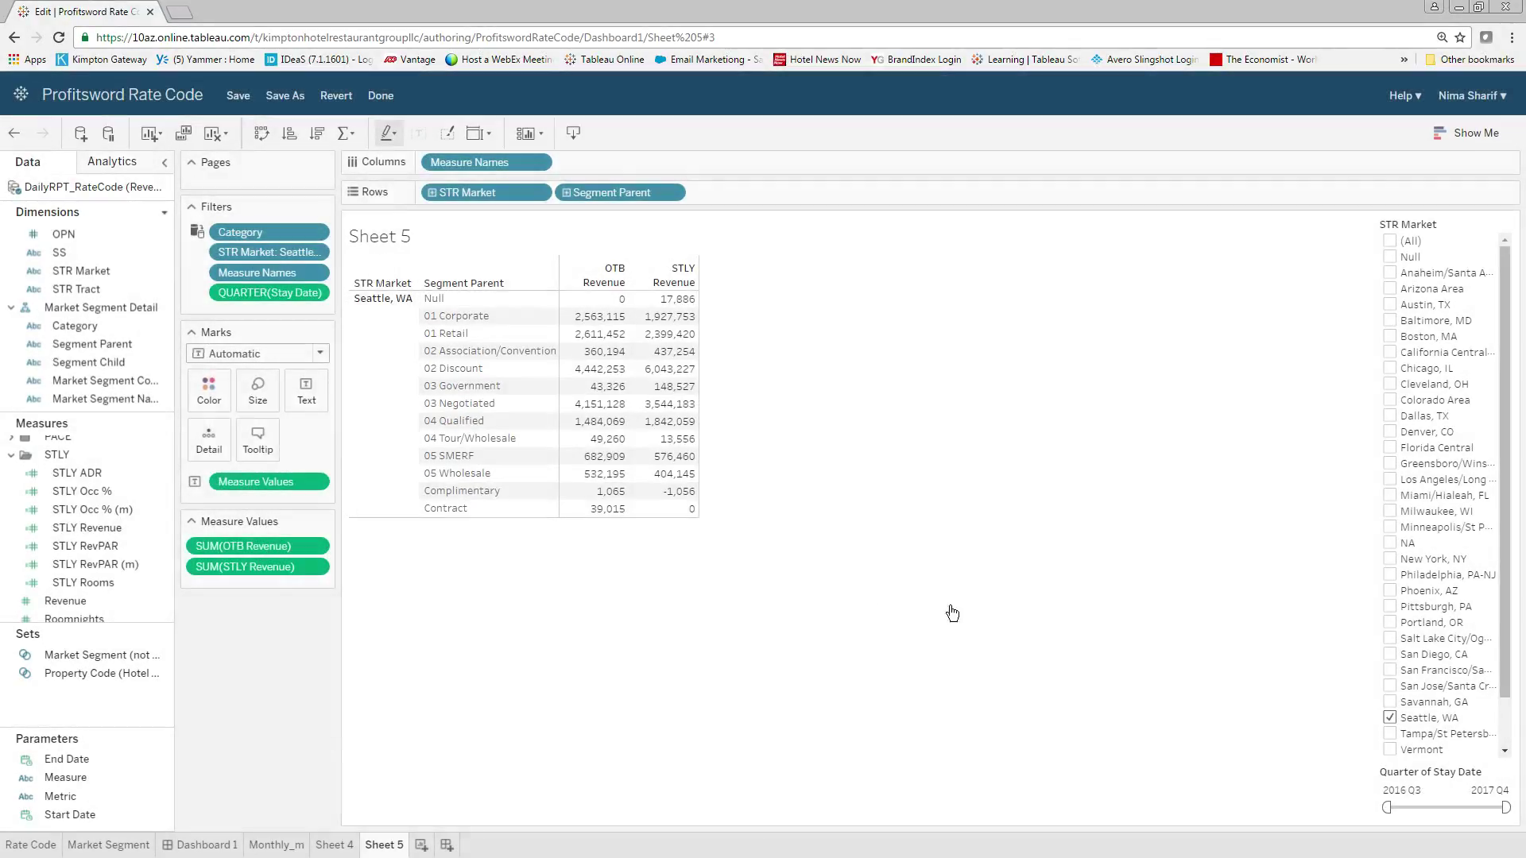
Try a 2017 Q1 start for the Quarter of Stay Date filter, and limit its range to 2016 Q3 through 2016 Q4.
{"action": "left_click_drag", "start_coordinate": [1389, 807], "coordinate": [1449, 808]}
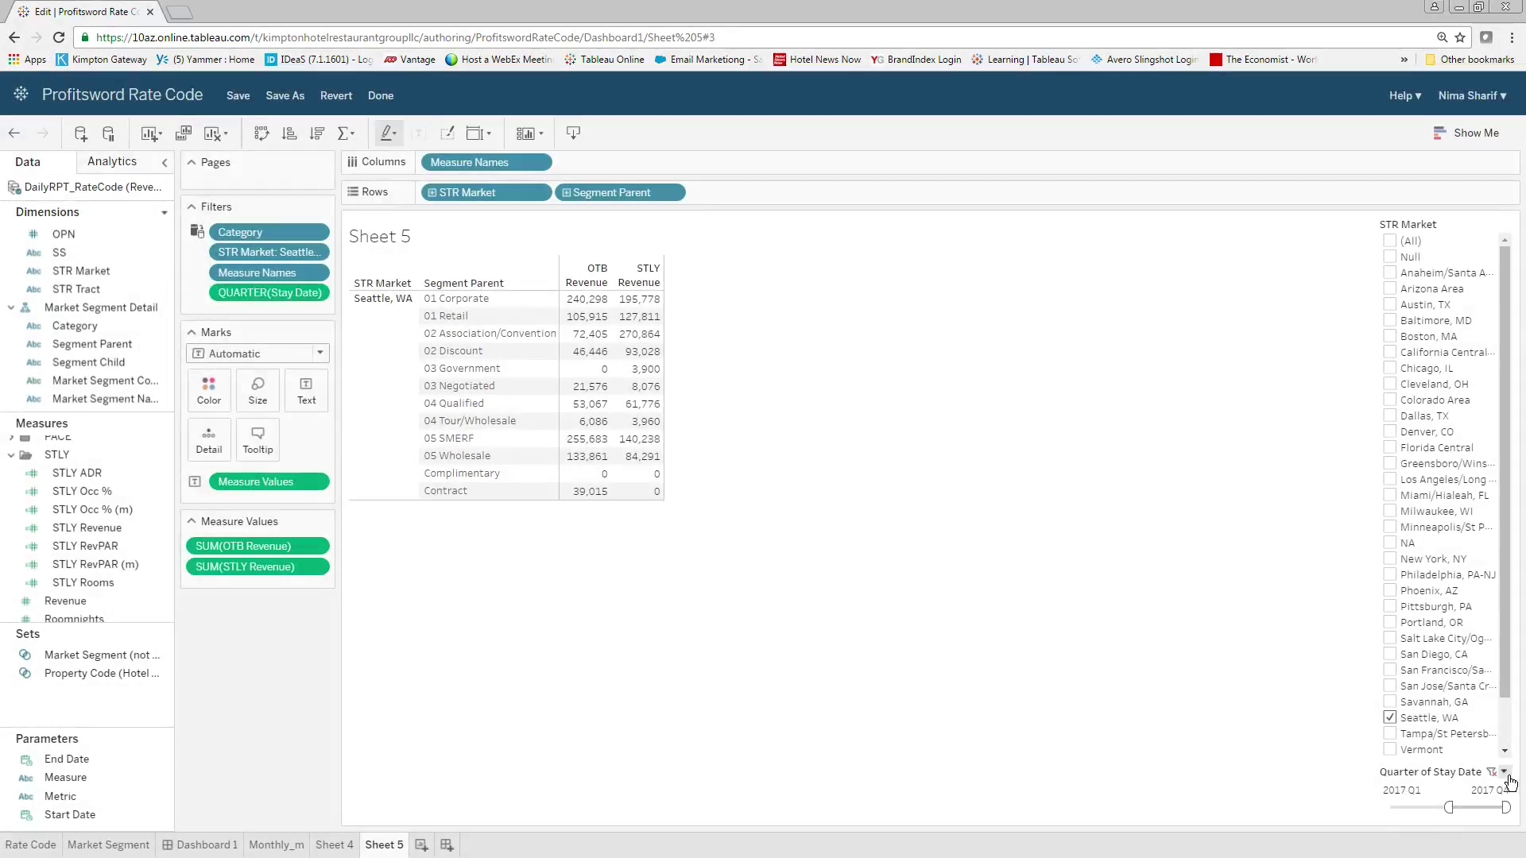
{"action": "left_click", "coordinate": [1504, 772]}
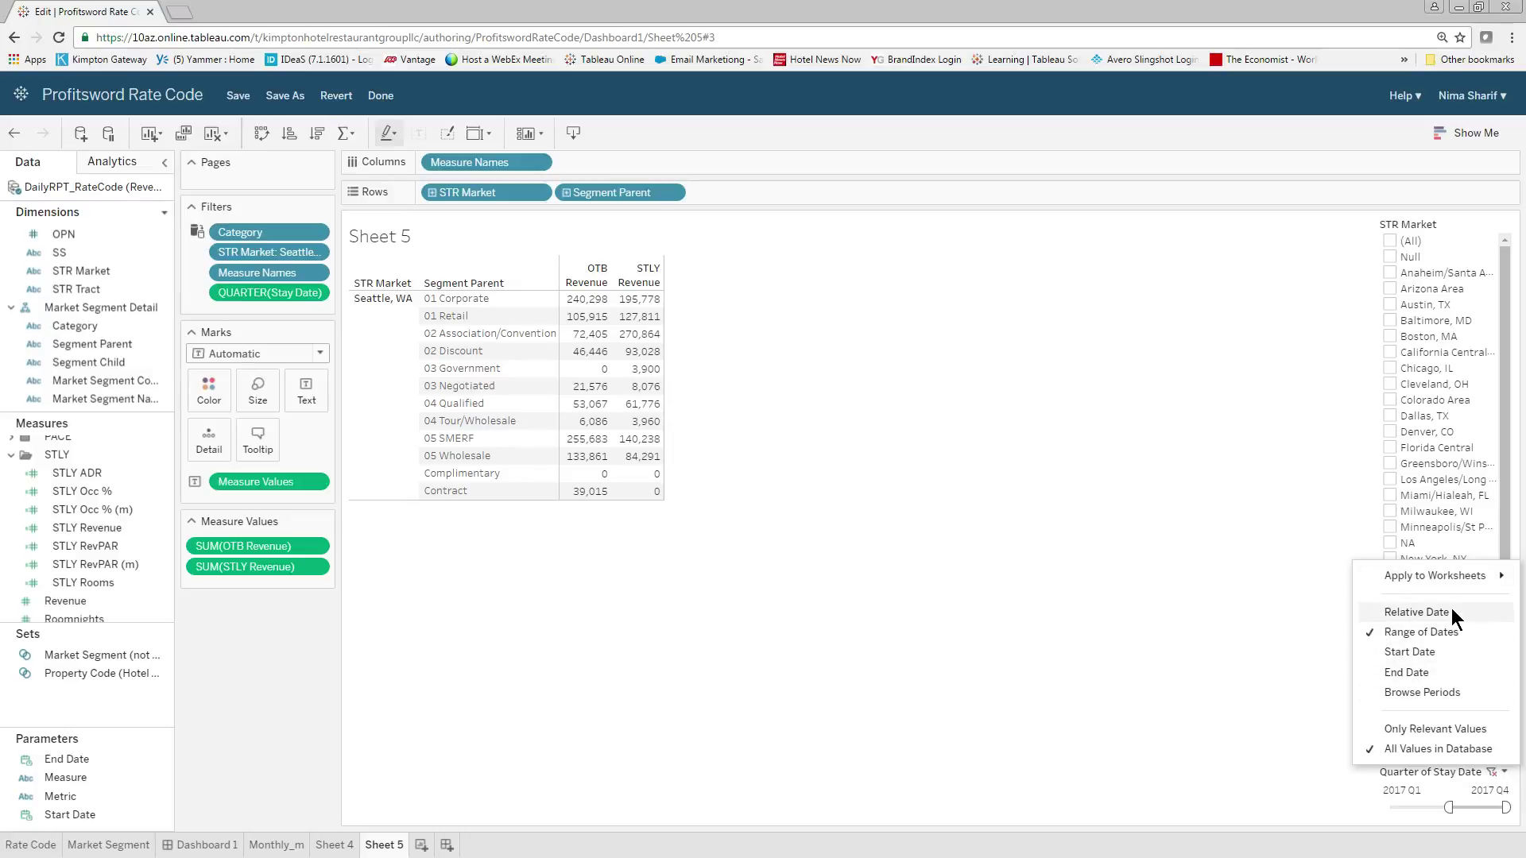
{"action": "left_click", "coordinate": [1403, 818]}
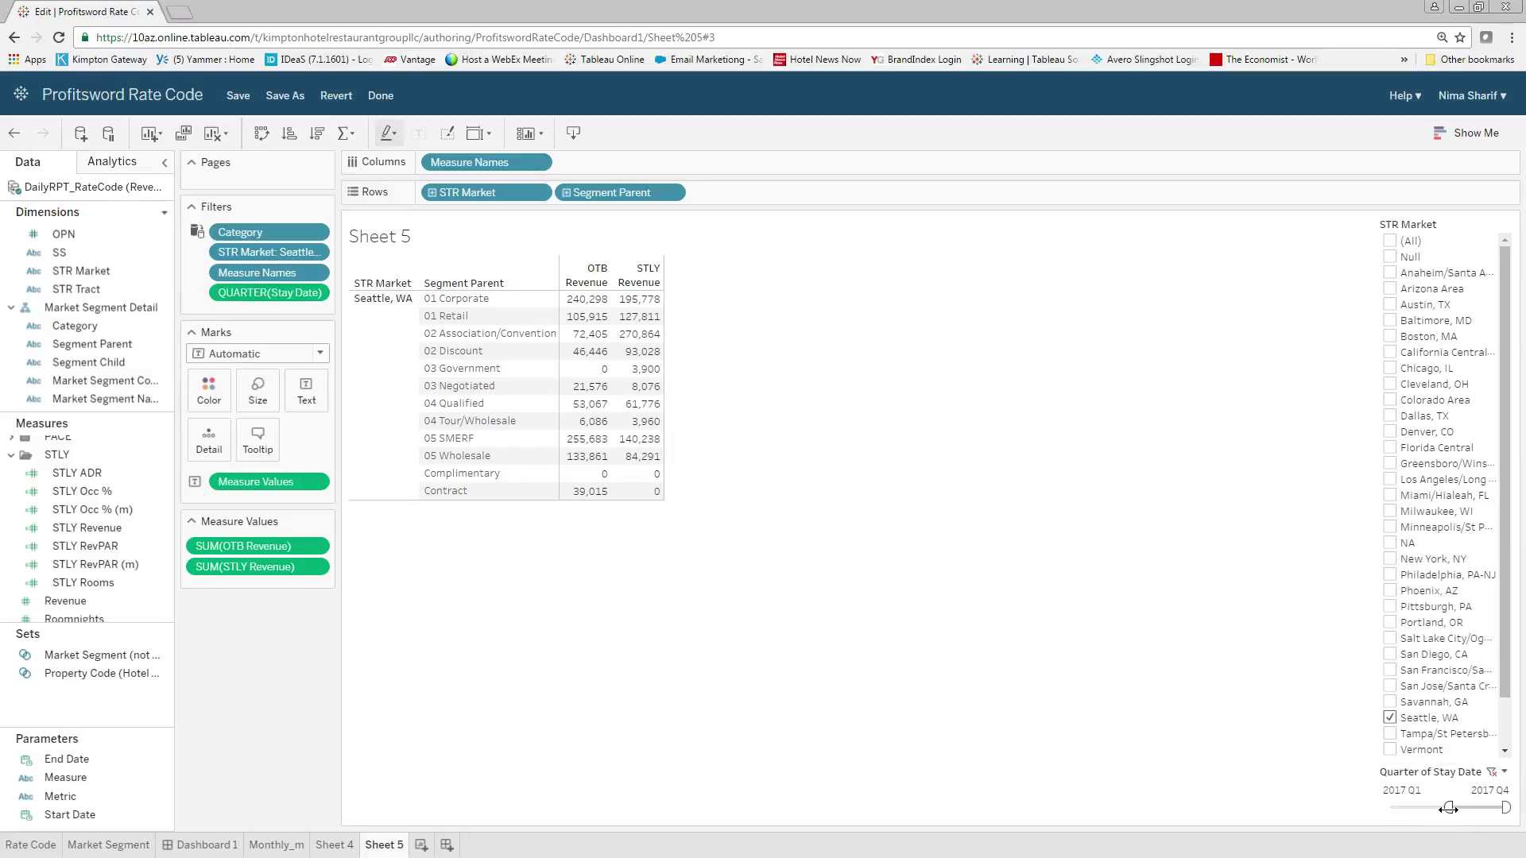
{"action": "left_click_drag", "start_coordinate": [1449, 809], "coordinate": [1387, 808]}
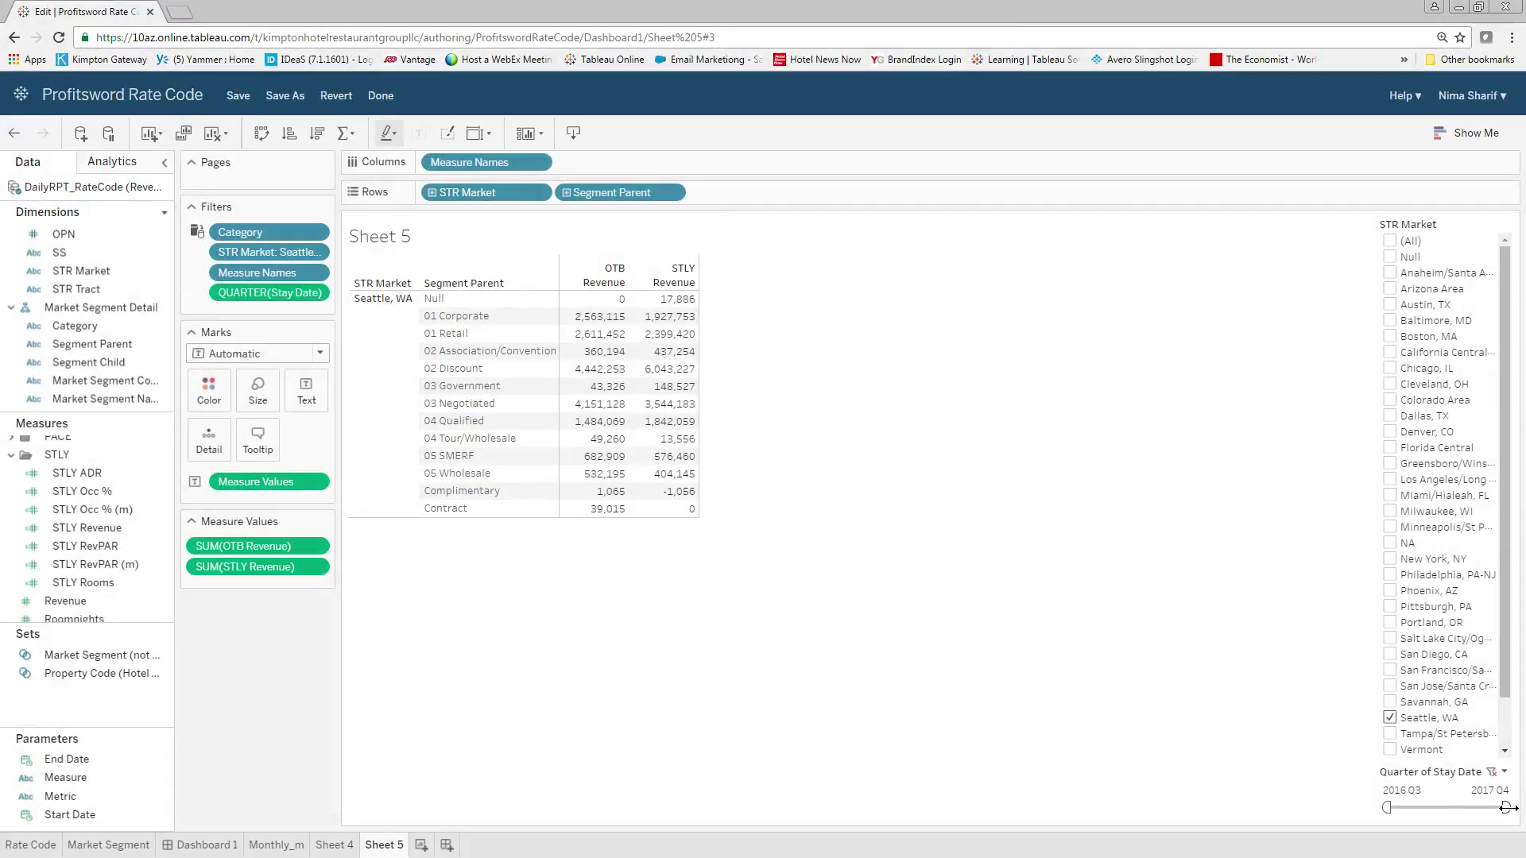
{"action": "left_click_drag", "start_coordinate": [1491, 809], "coordinate": [1434, 803]}
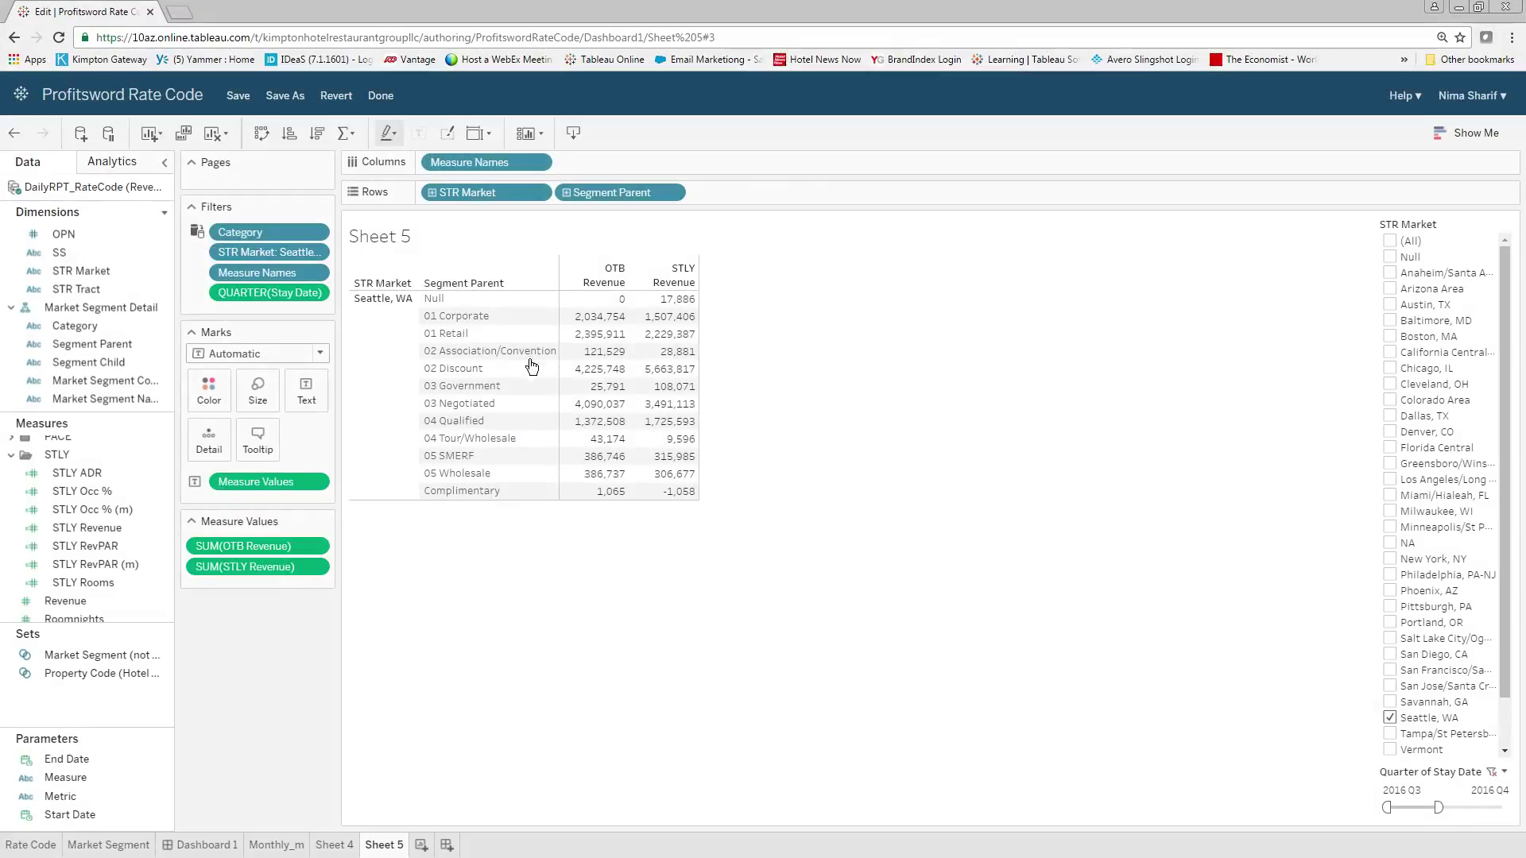
Add the PACE Revenue measure to the table's measure values below STLY Revenue.
{"action": "mouse_move", "coordinate": [661, 379]}
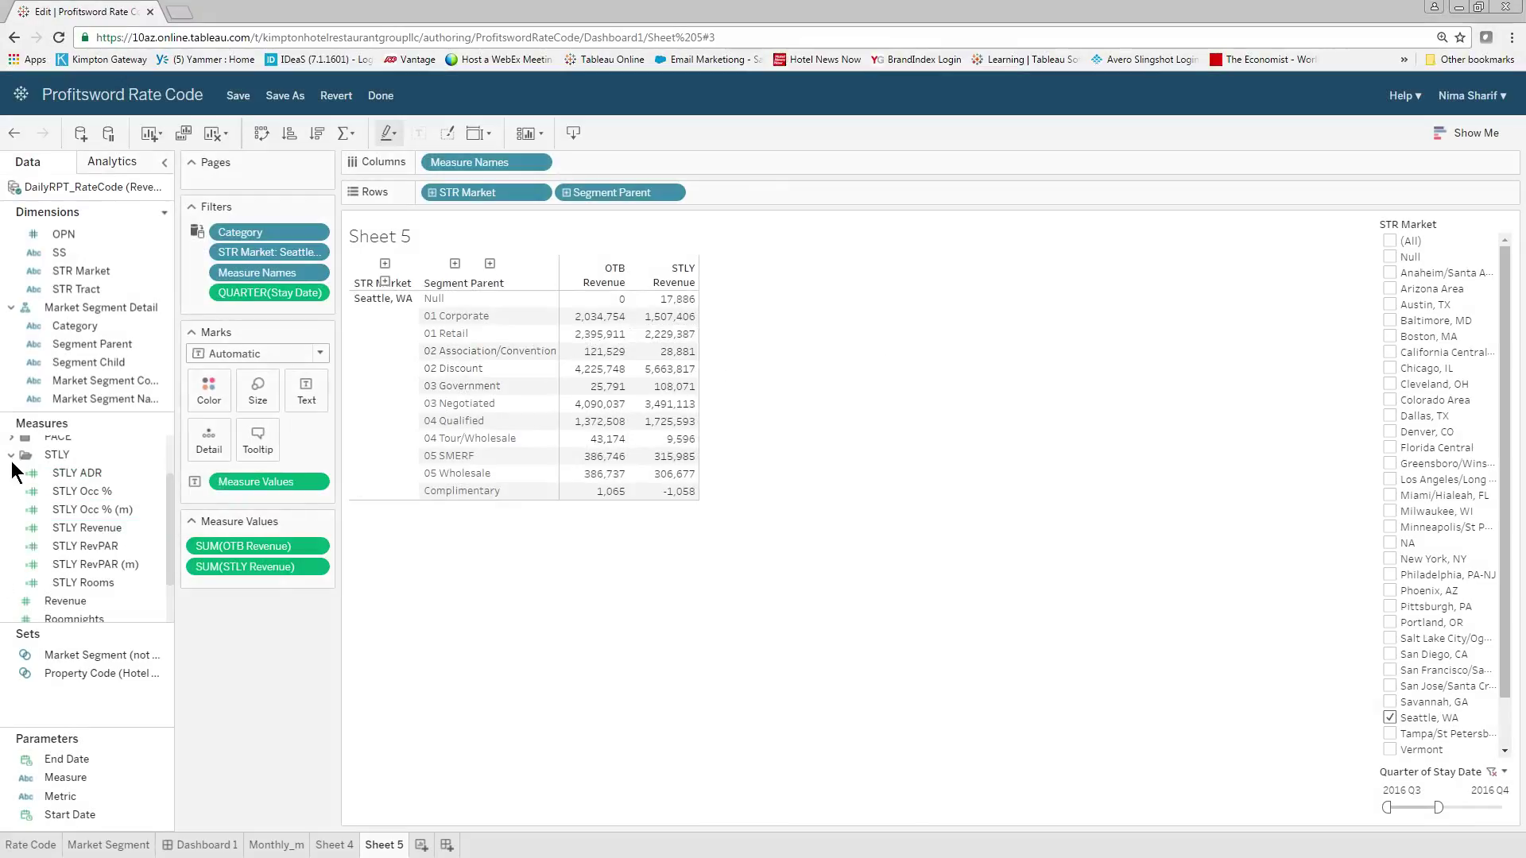
{"action": "left_click", "coordinate": [10, 438]}
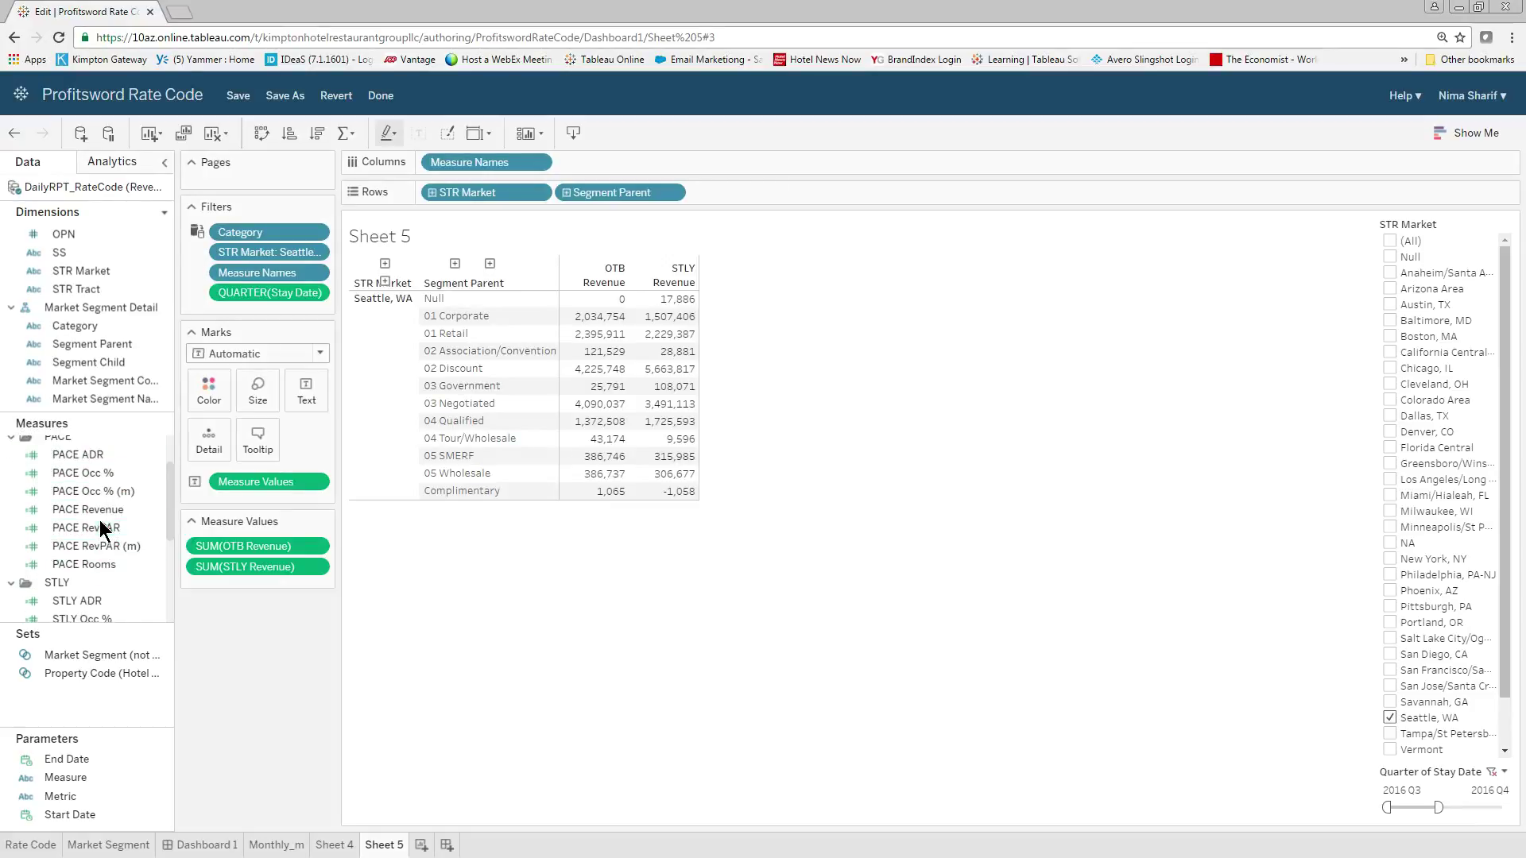
{"action": "left_click_drag", "start_coordinate": [103, 518], "coordinate": [251, 589]}
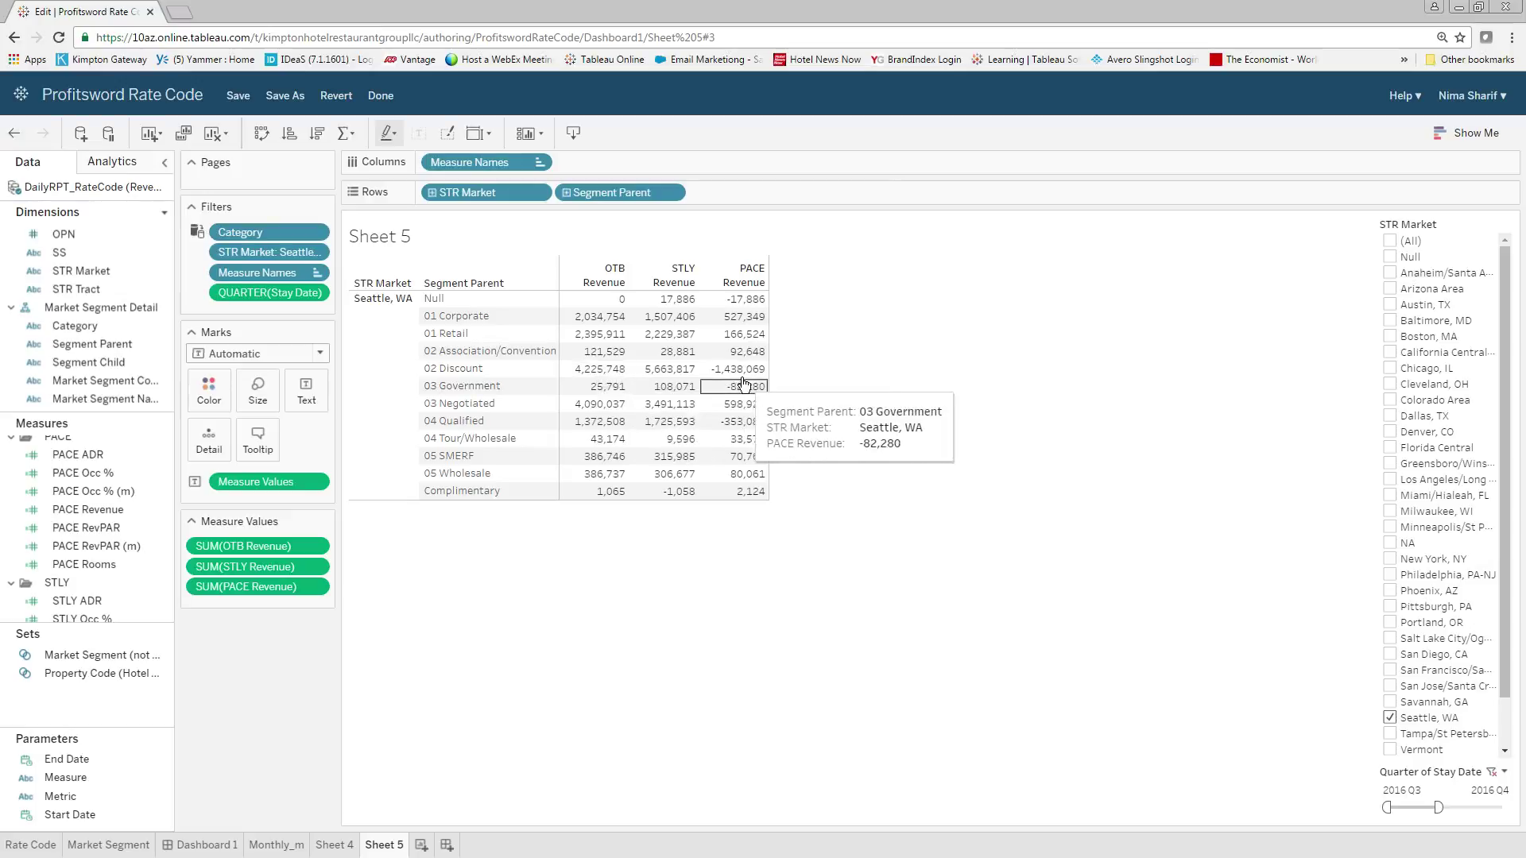
{"action": "mouse_move", "coordinate": [741, 379]}
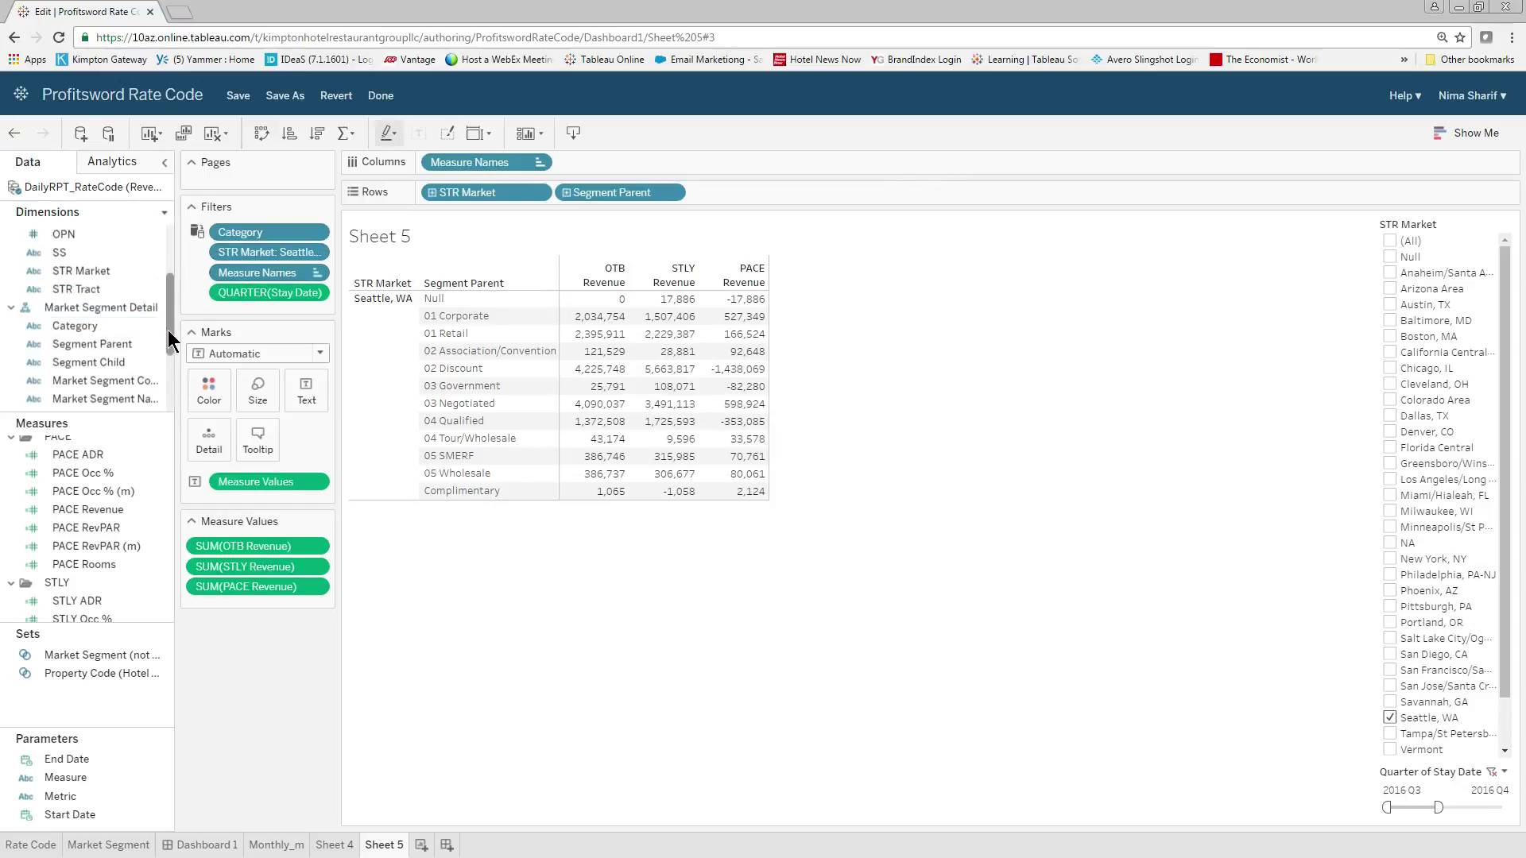
Add a Segment Parent filter to the worksheet and limit it to 02 Discount only.
{"action": "left_click", "coordinate": [11, 308]}
{"action": "left_click", "coordinate": [11, 312]}
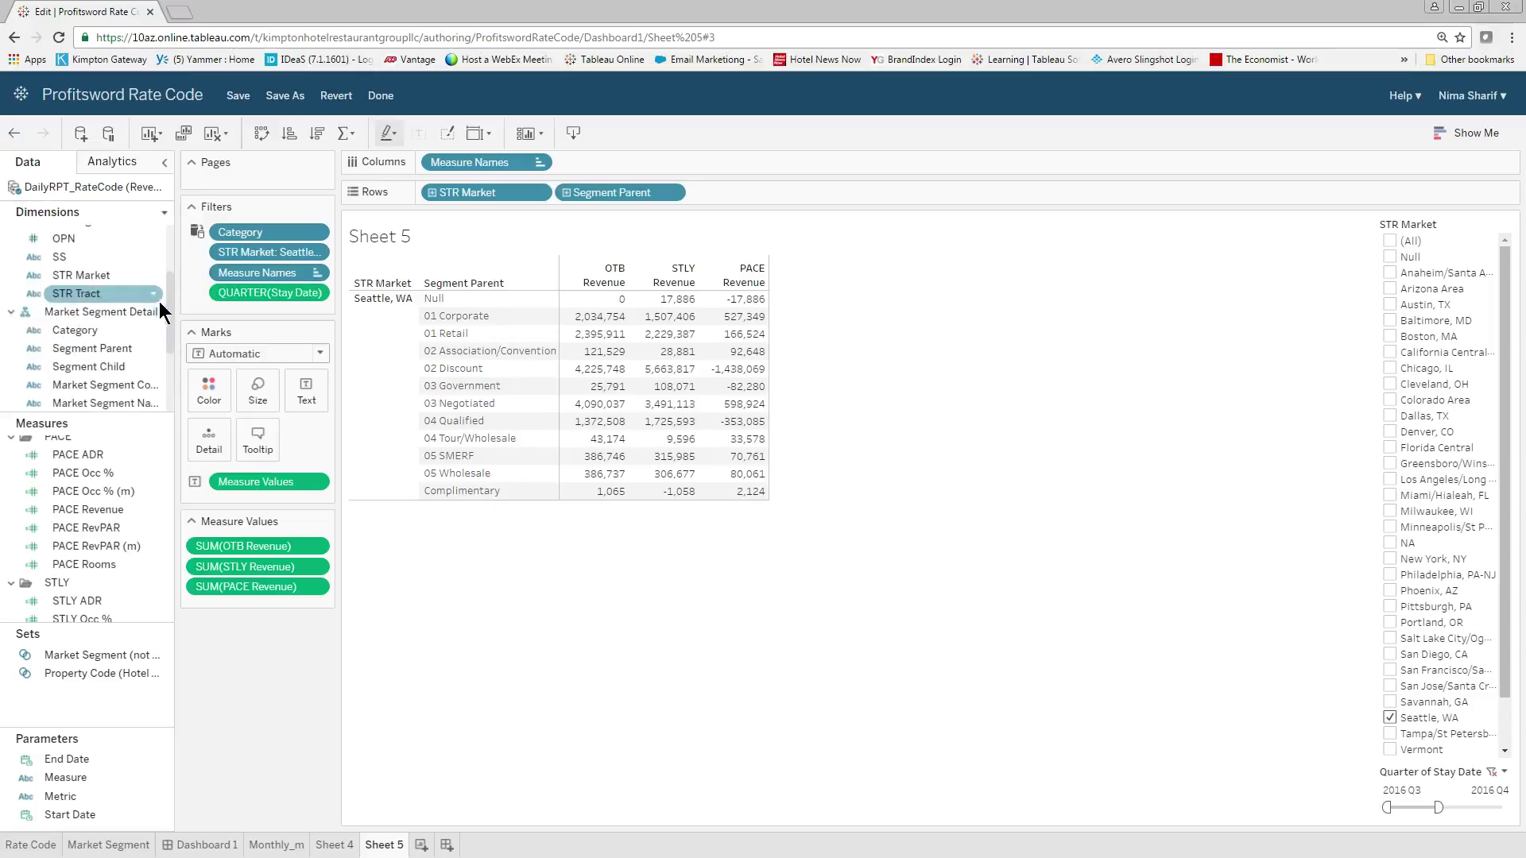
{"action": "left_click_drag", "start_coordinate": [170, 303], "coordinate": [170, 311]}
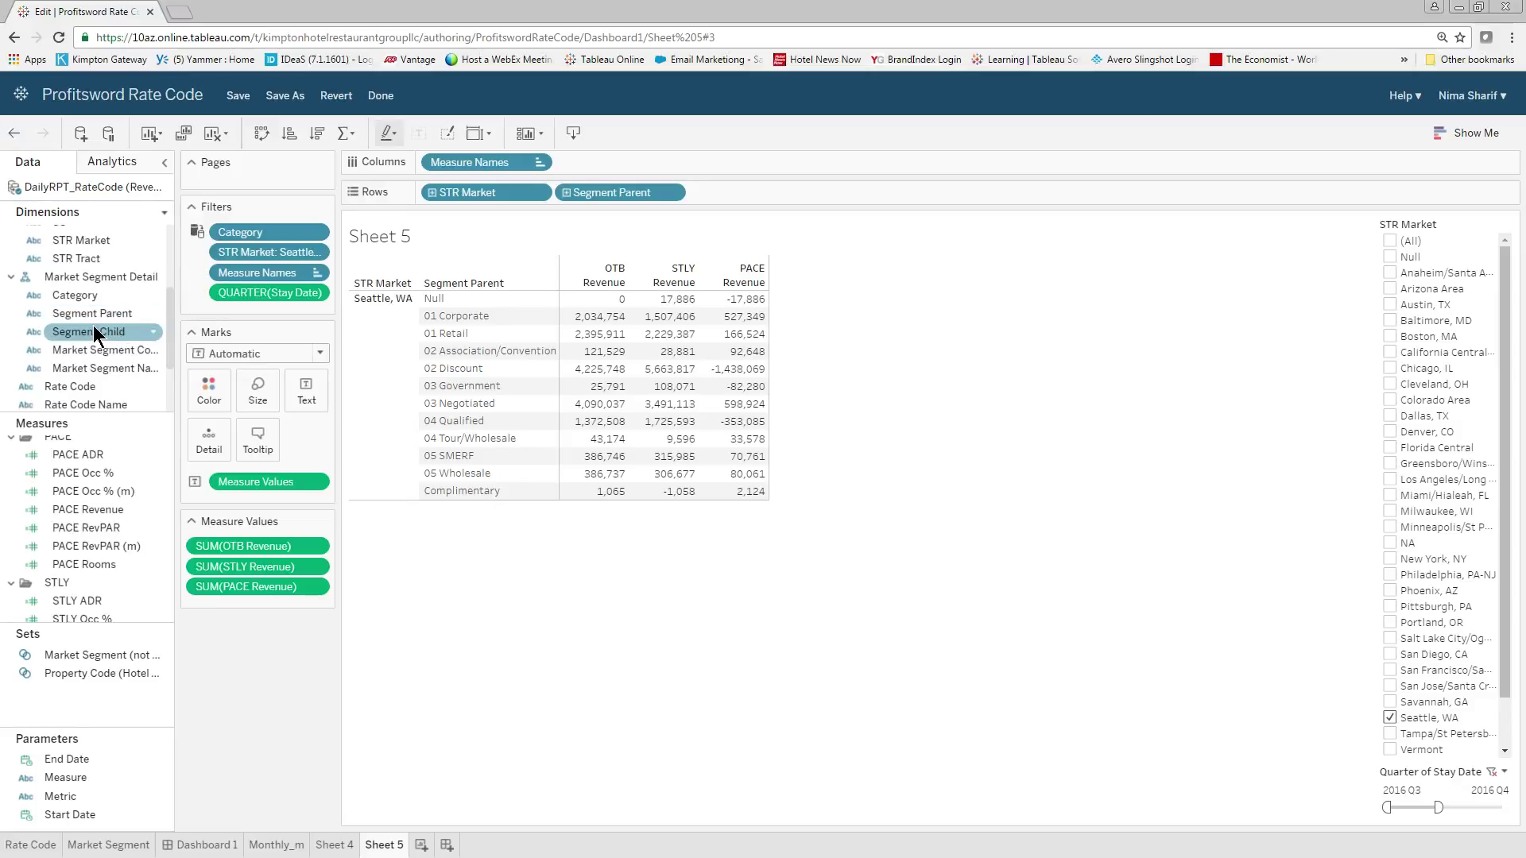
{"action": "left_click_drag", "start_coordinate": [92, 314], "coordinate": [251, 314]}
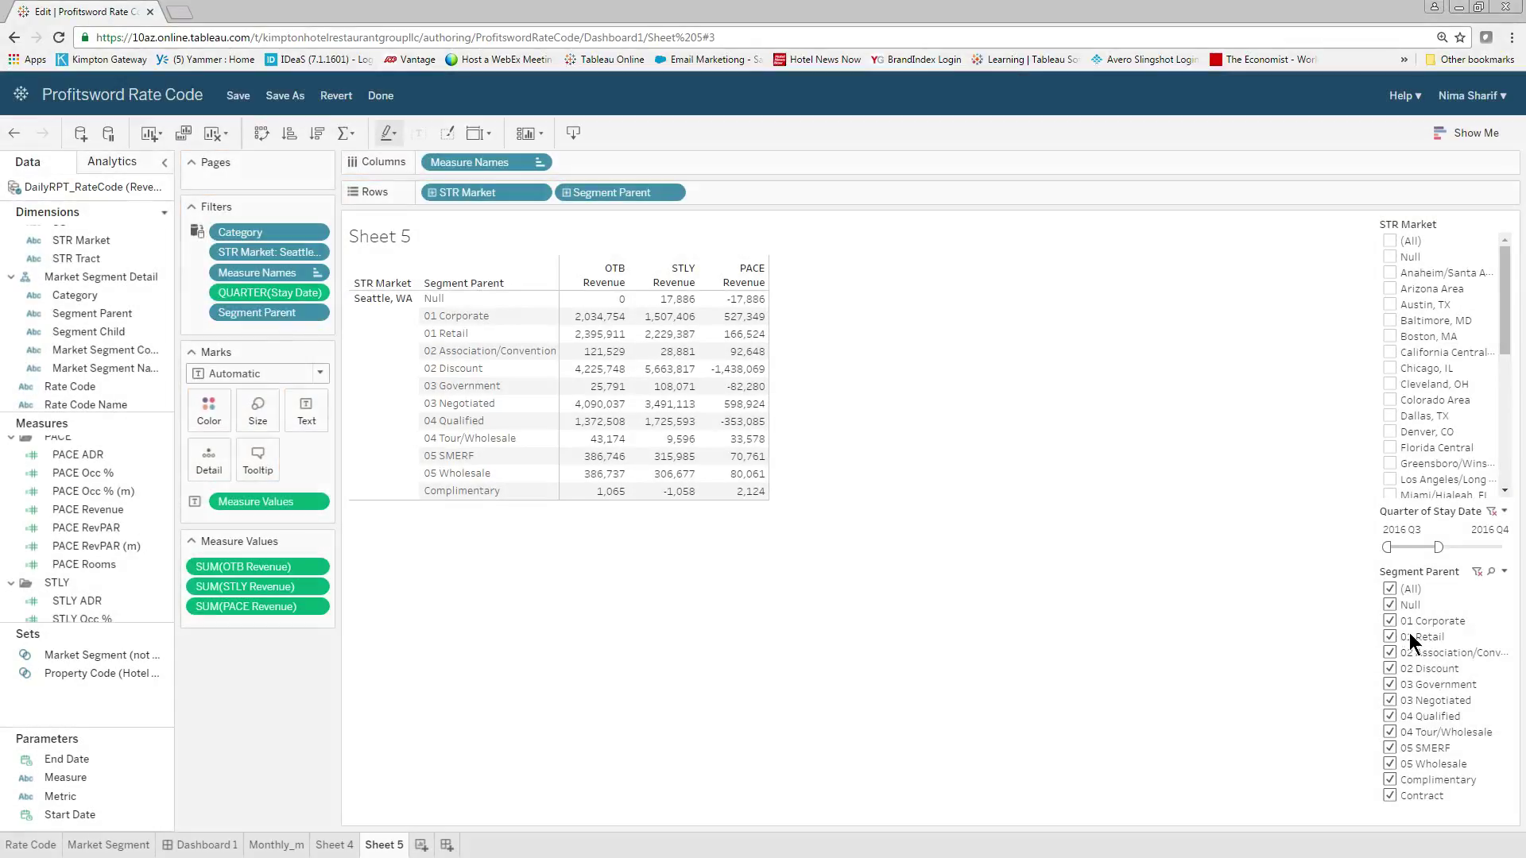
{"action": "left_click", "coordinate": [1390, 589]}
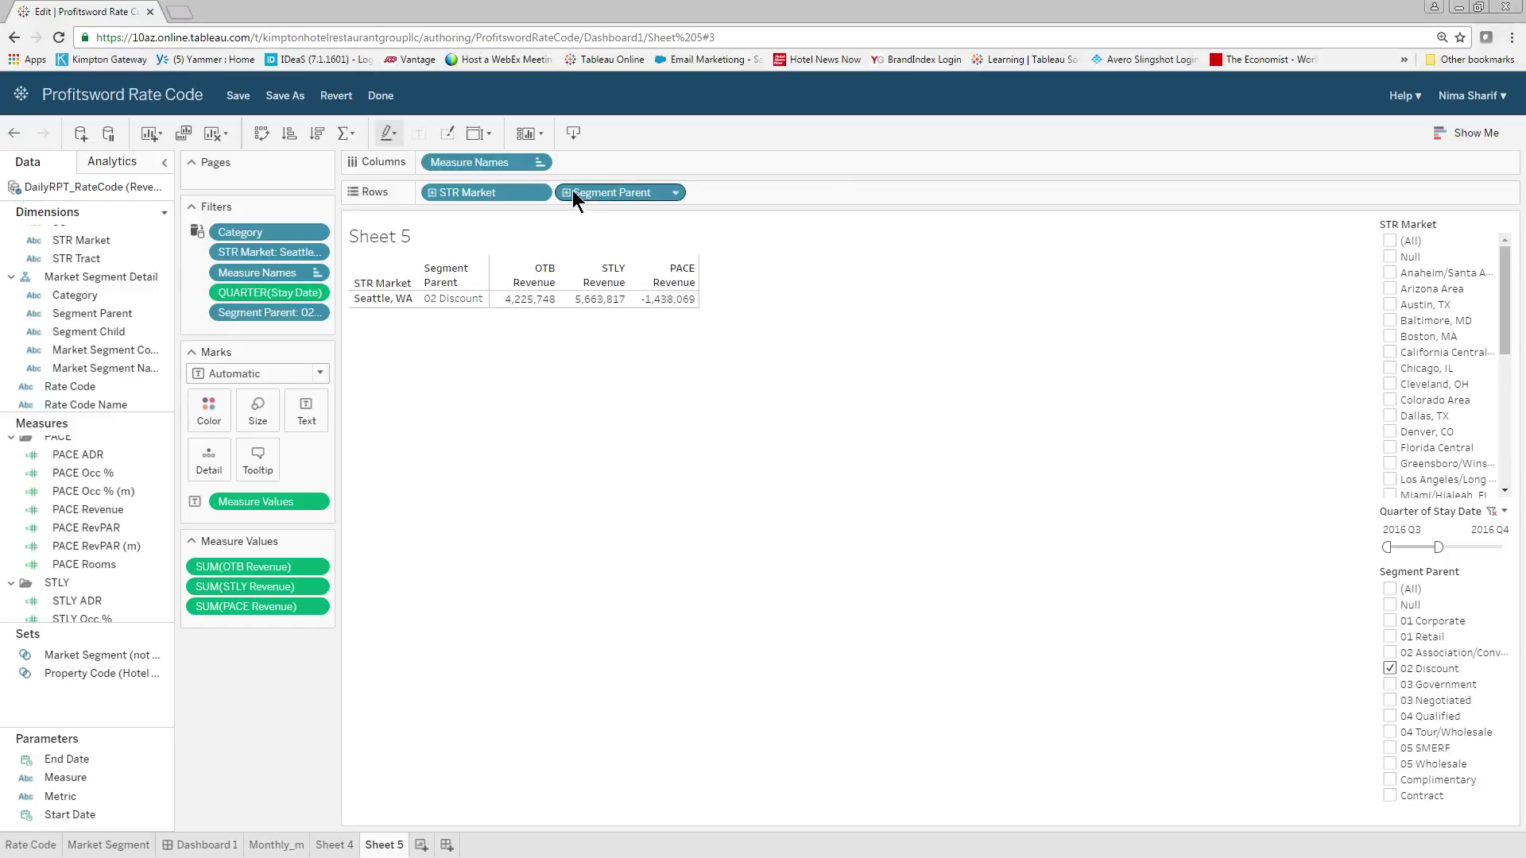
Drill the Segment Parent rows down to the Segment Child level.
{"action": "left_click", "coordinate": [567, 194]}
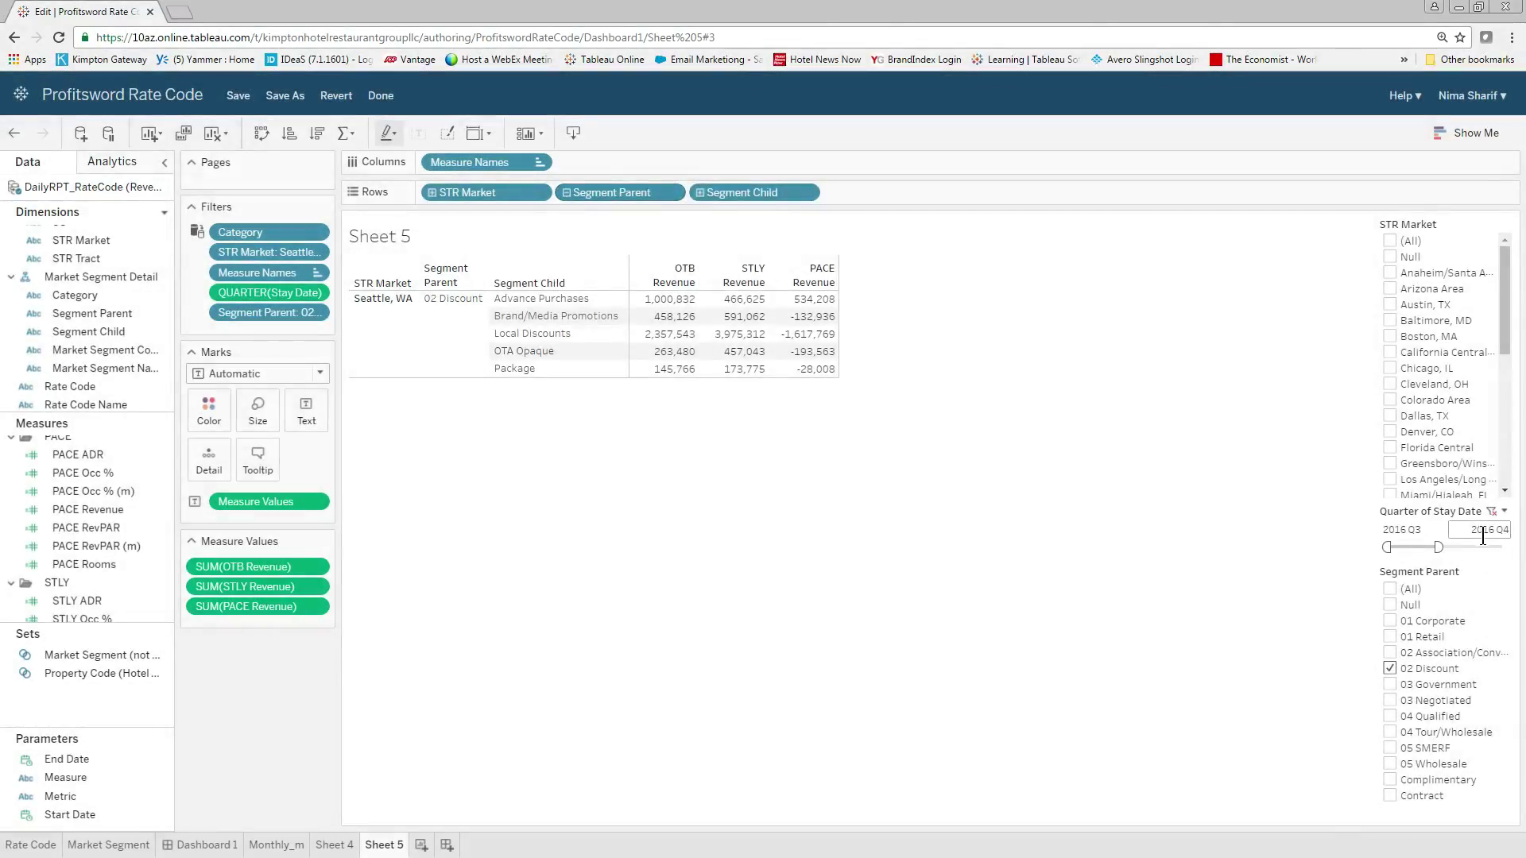
{"action": "left_click", "coordinate": [1504, 512]}
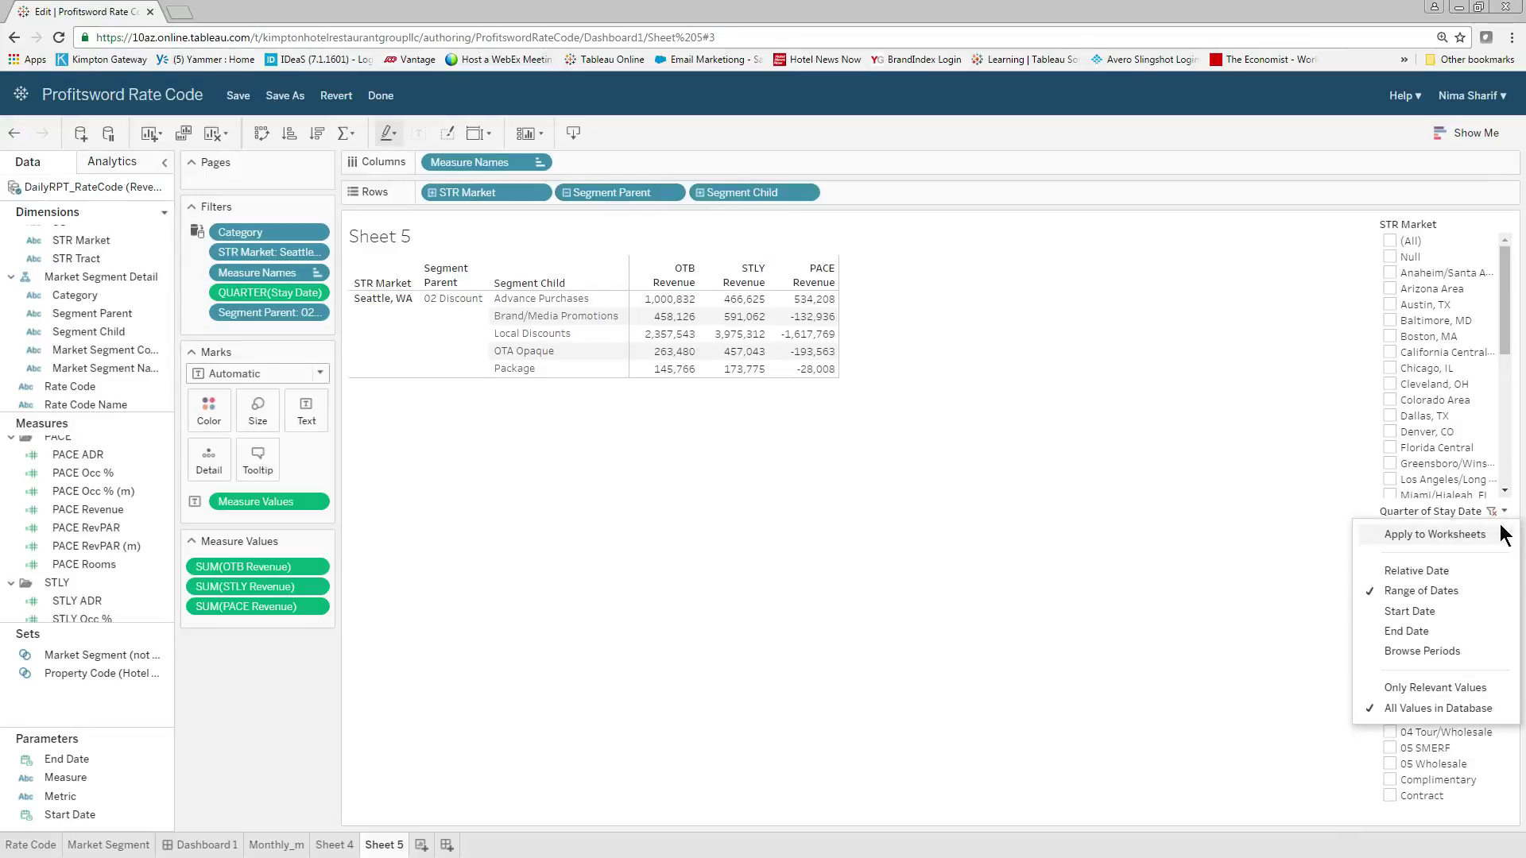
{"action": "left_click", "coordinate": [1390, 710]}
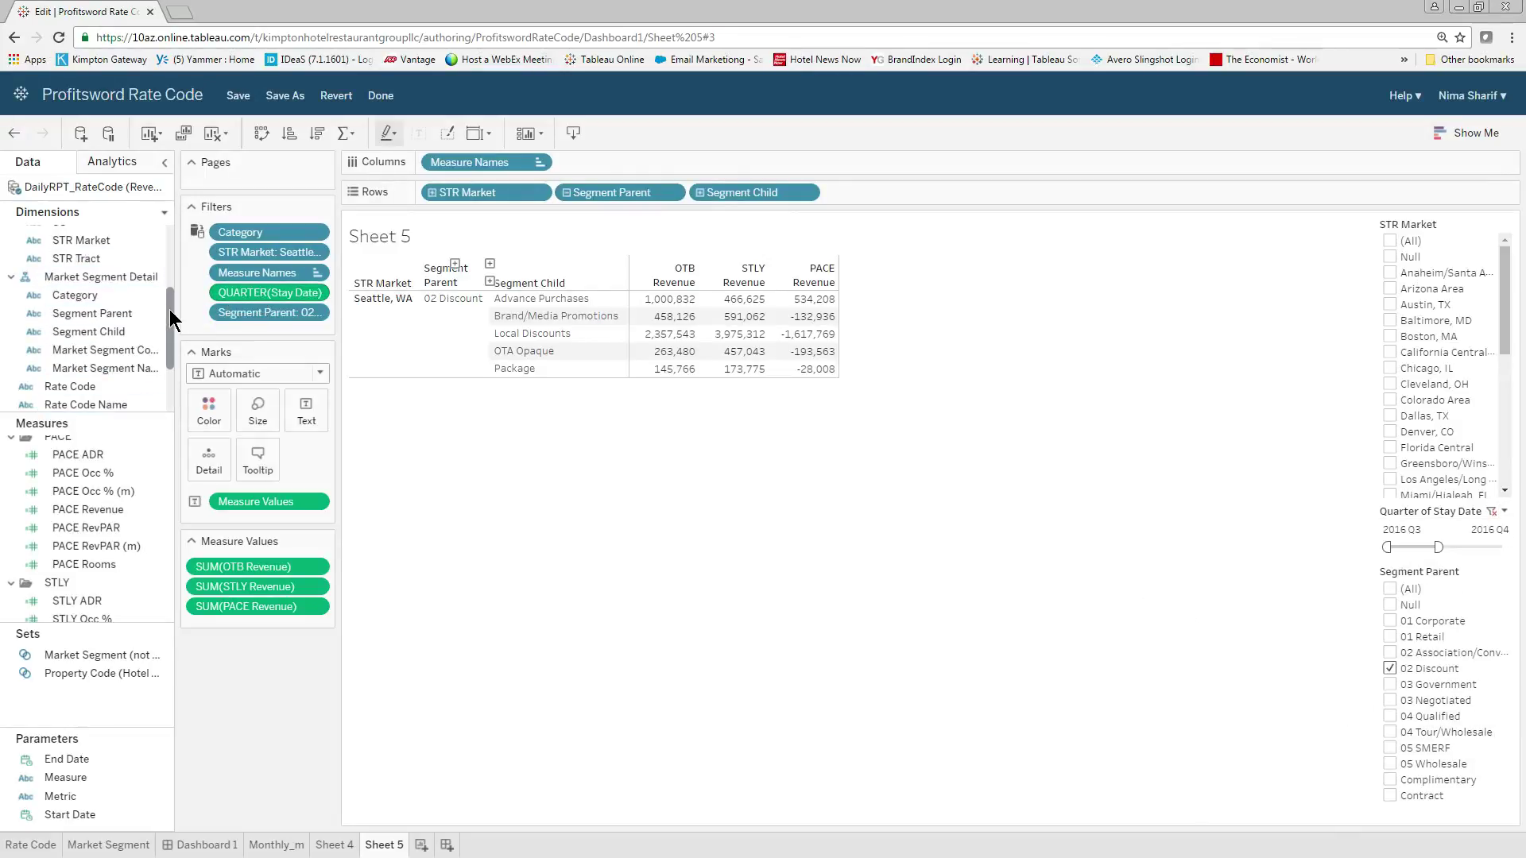
Remove OTB Revenue from the table's measure values.
{"action": "left_click_drag", "start_coordinate": [167, 310], "coordinate": [170, 250]}
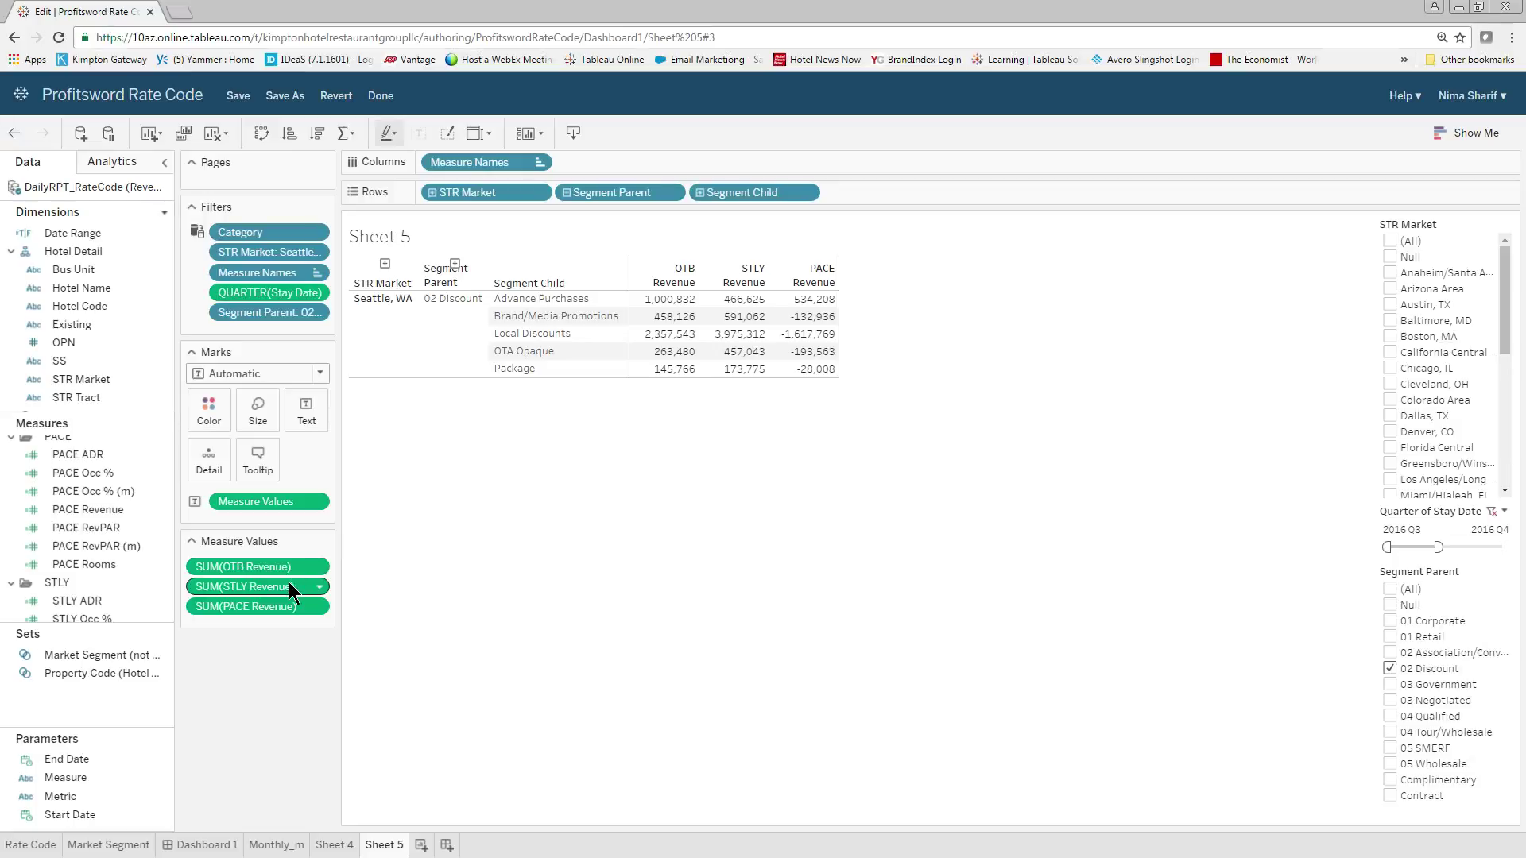
{"action": "right_click", "coordinate": [264, 569]}
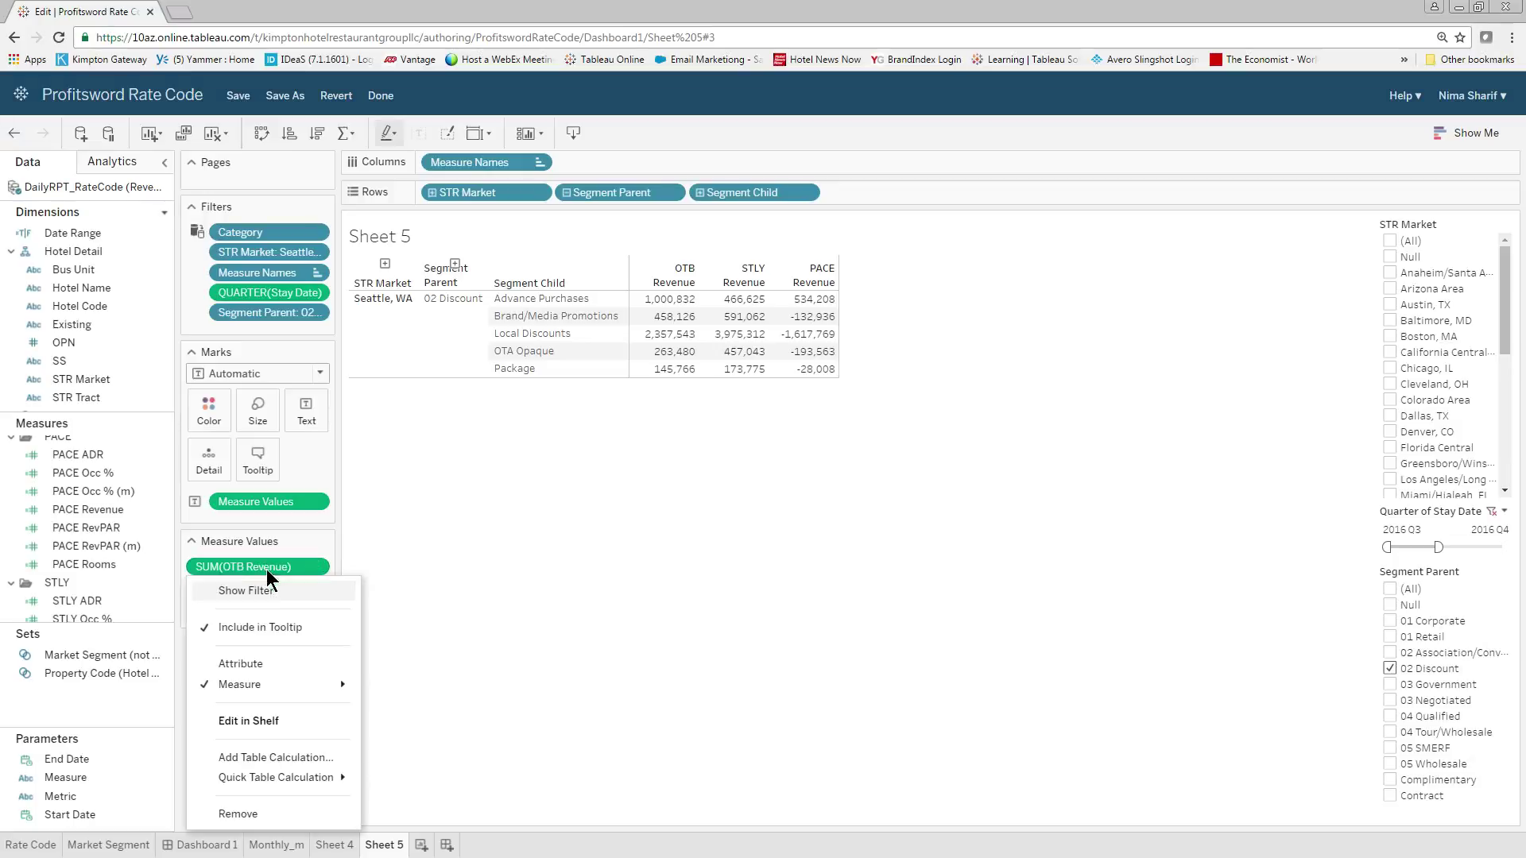
{"action": "left_click", "coordinate": [256, 816]}
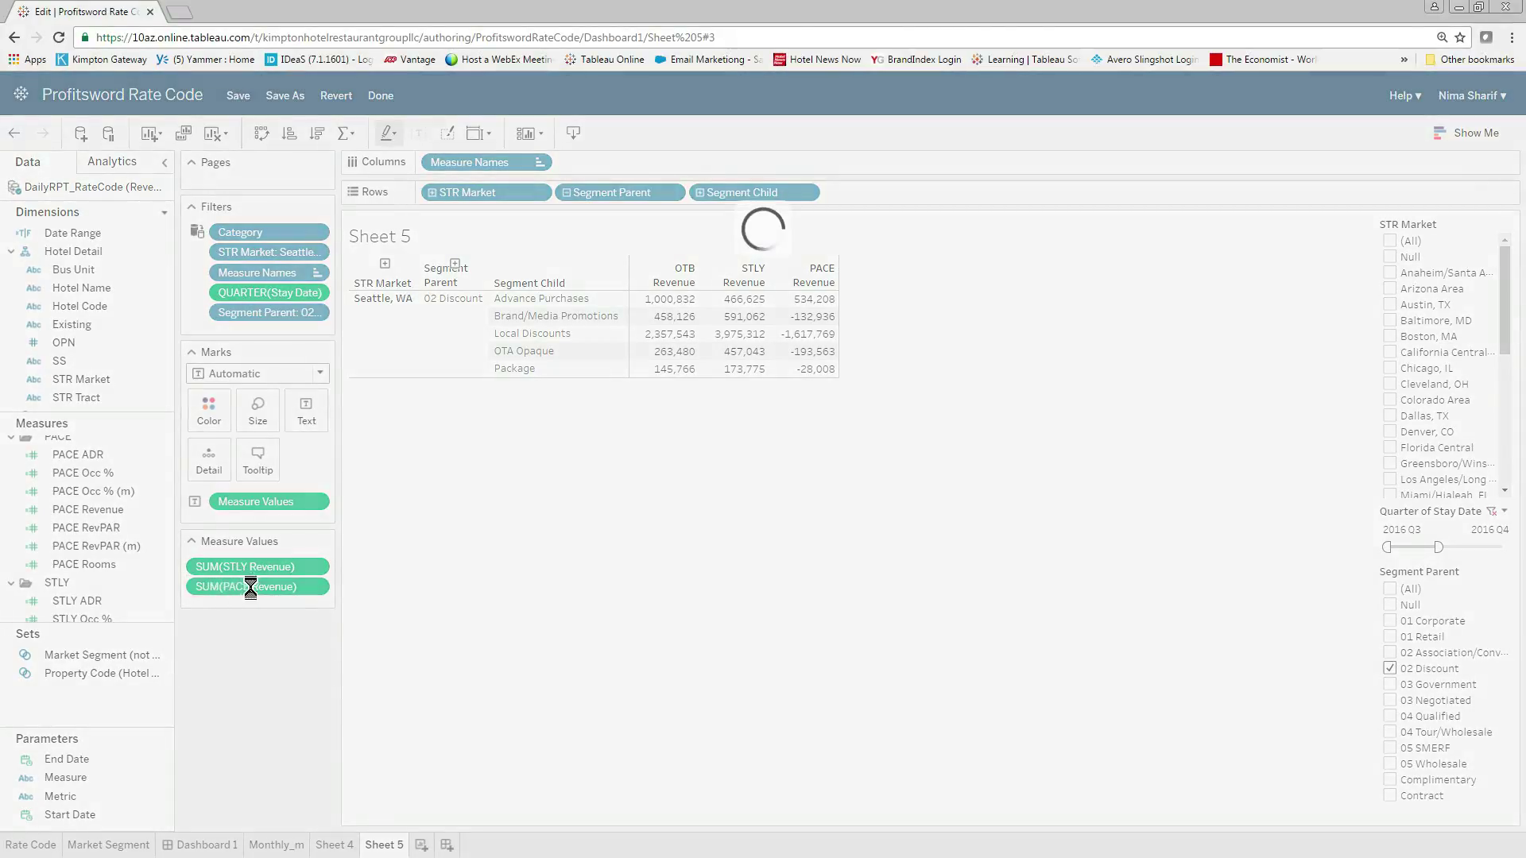
Remove STLY Revenue from the table's measure values and collapse the rows back to the Segment Parent level.
{"action": "right_click", "coordinate": [269, 569]}
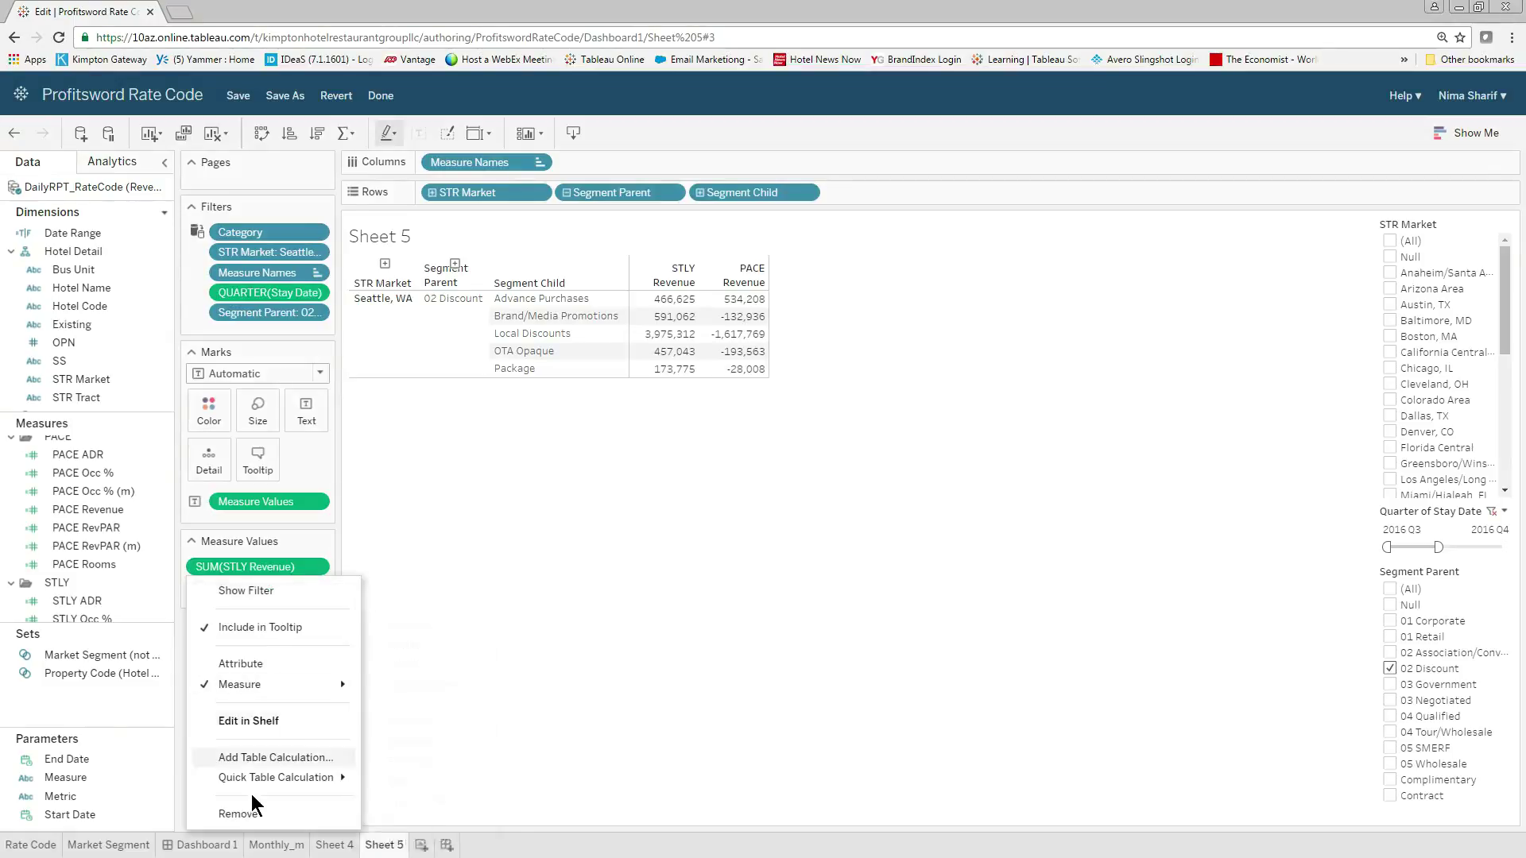
{"action": "left_click", "coordinate": [255, 815]}
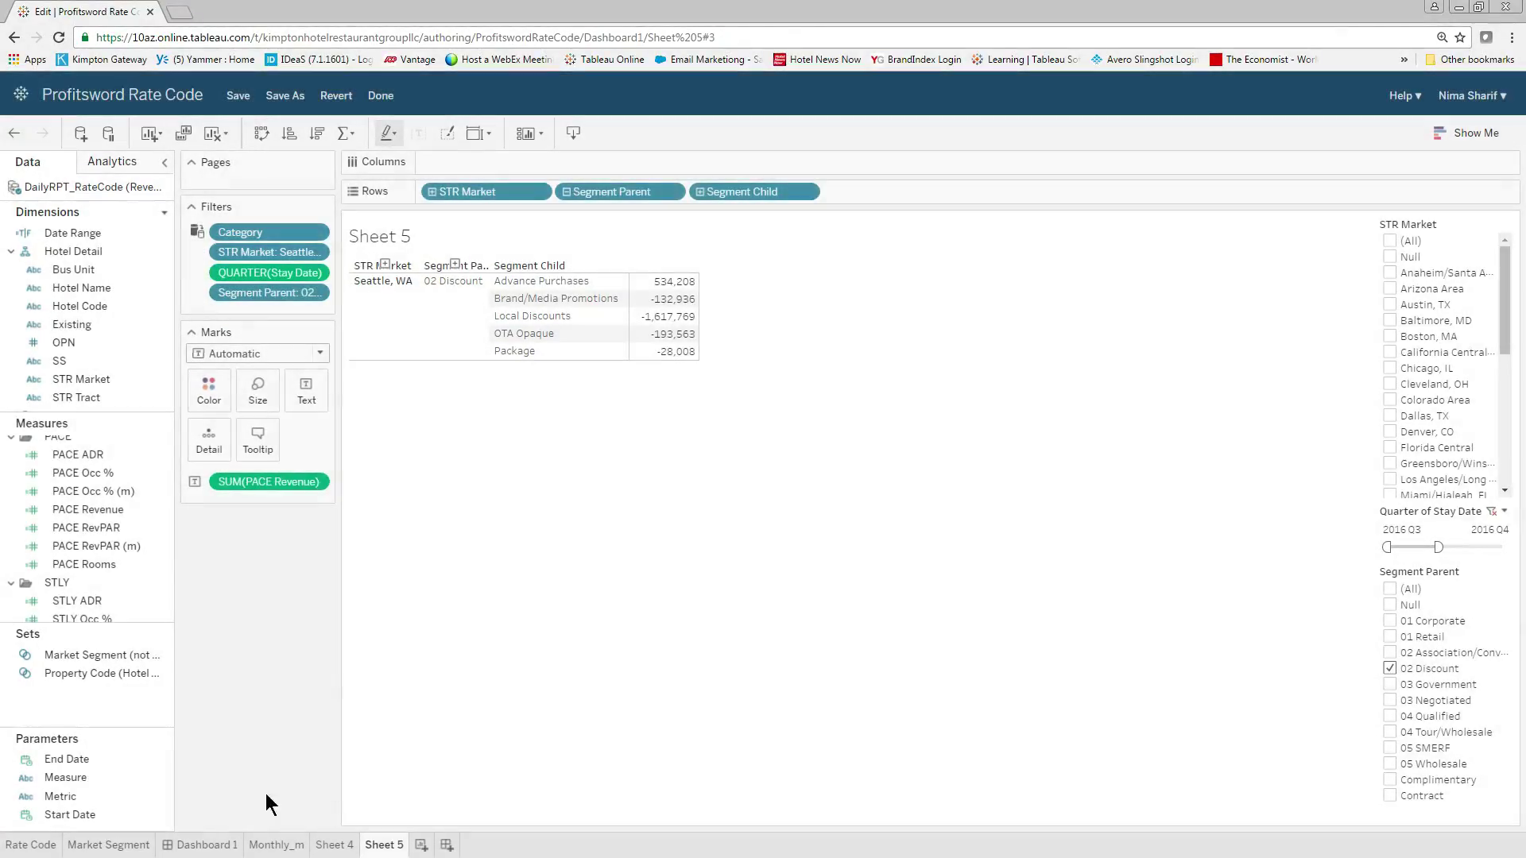
{"action": "left_click", "coordinate": [564, 192]}
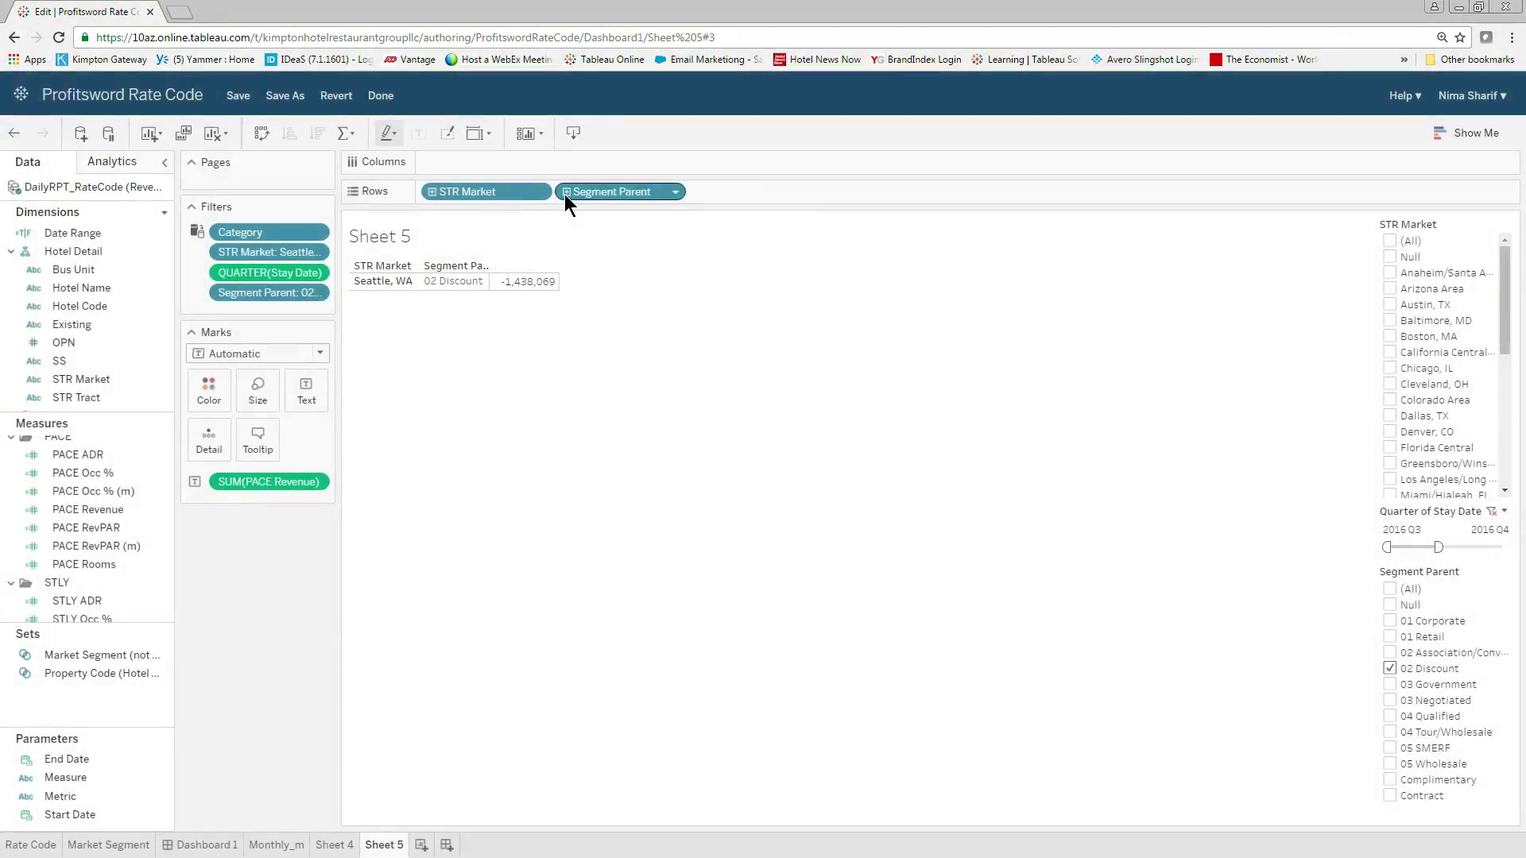
Add Stay Date to the columns, expand it to quarters, and switch its year level to Week Number.
{"action": "left_click_drag", "start_coordinate": [170, 291], "coordinate": [168, 392]}
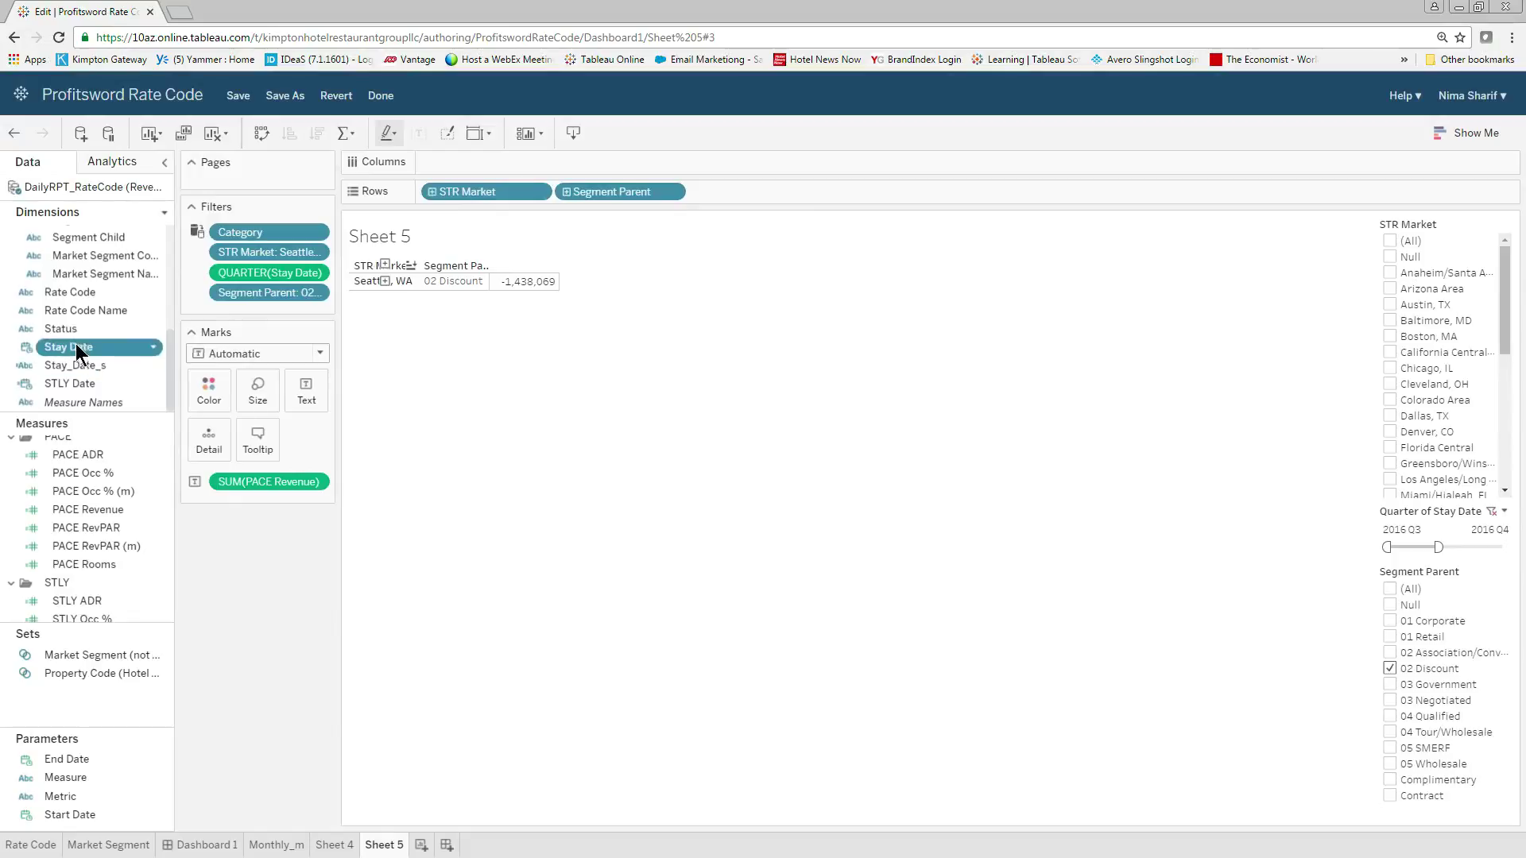
{"action": "left_click_drag", "start_coordinate": [70, 347], "coordinate": [560, 169]}
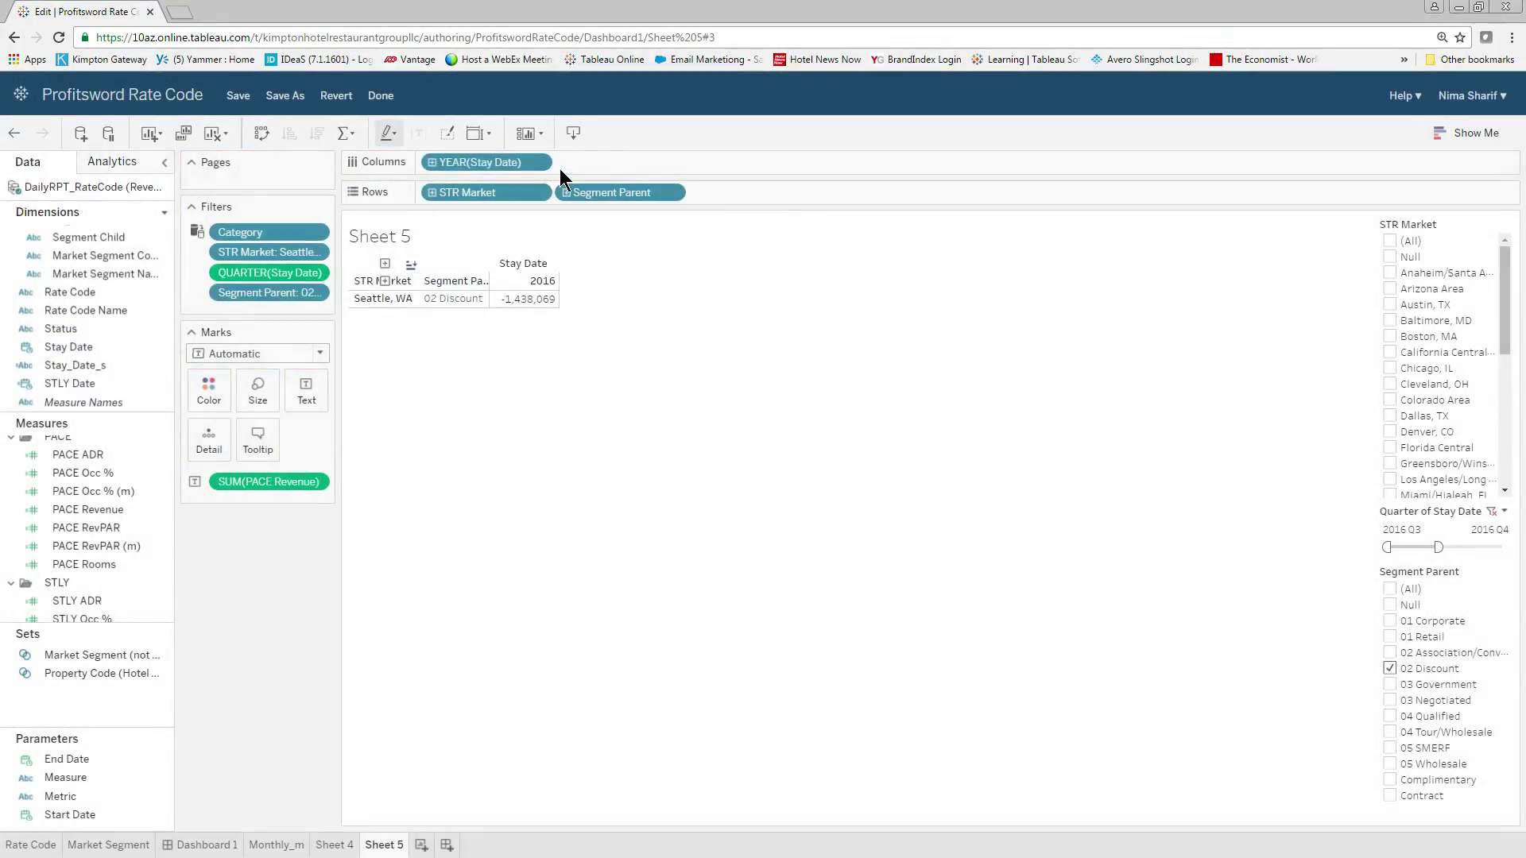
{"action": "left_click", "coordinate": [433, 162]}
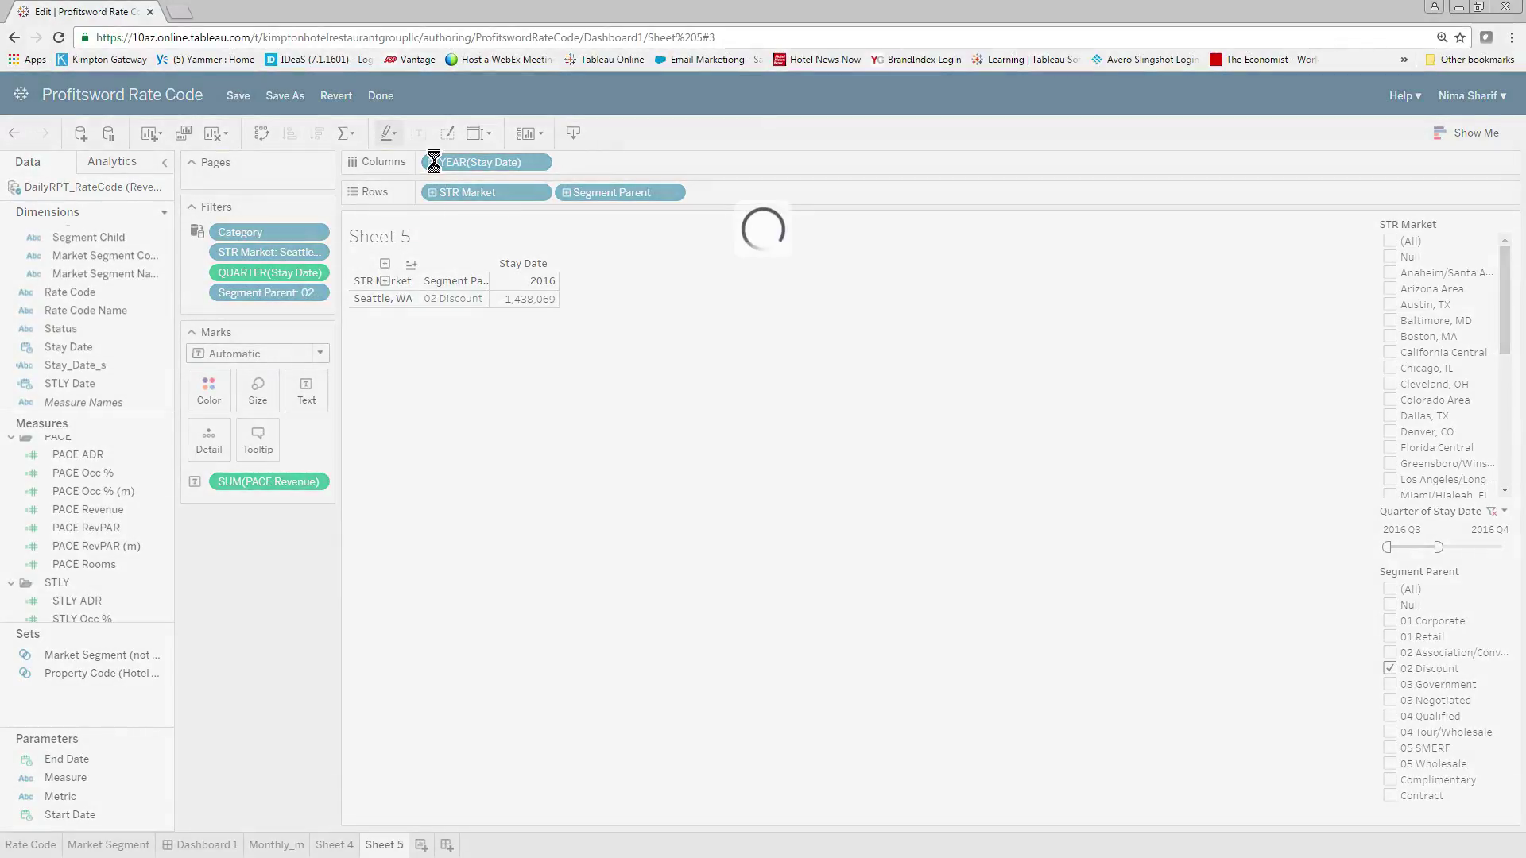
{"action": "left_click", "coordinate": [543, 163]}
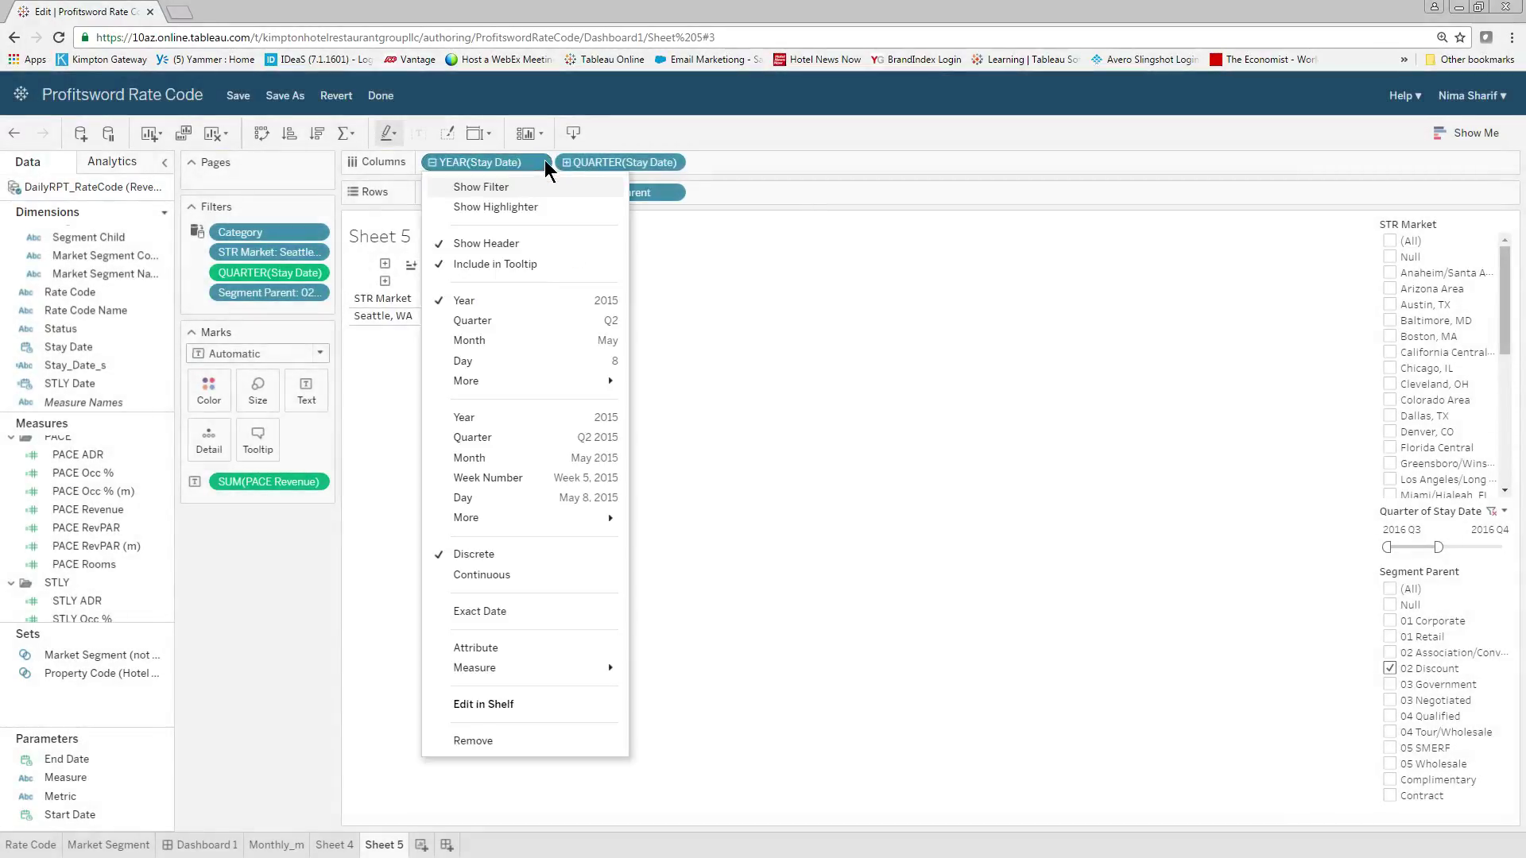
{"action": "left_click", "coordinate": [571, 481]}
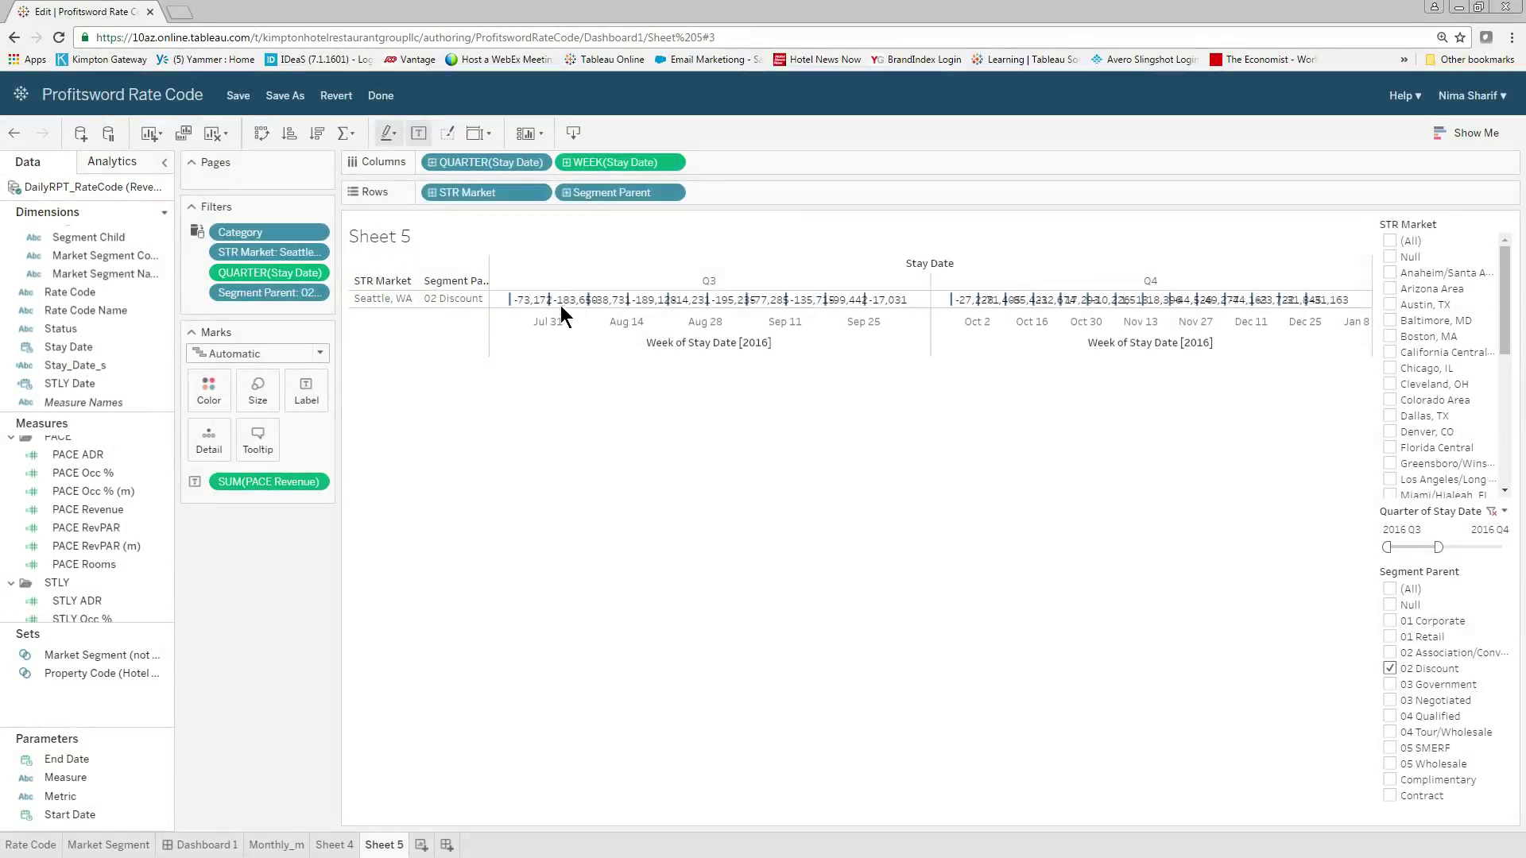
Convert the PACE Revenue table into a line chart with discrete dates.
{"action": "left_click", "coordinate": [1451, 140]}
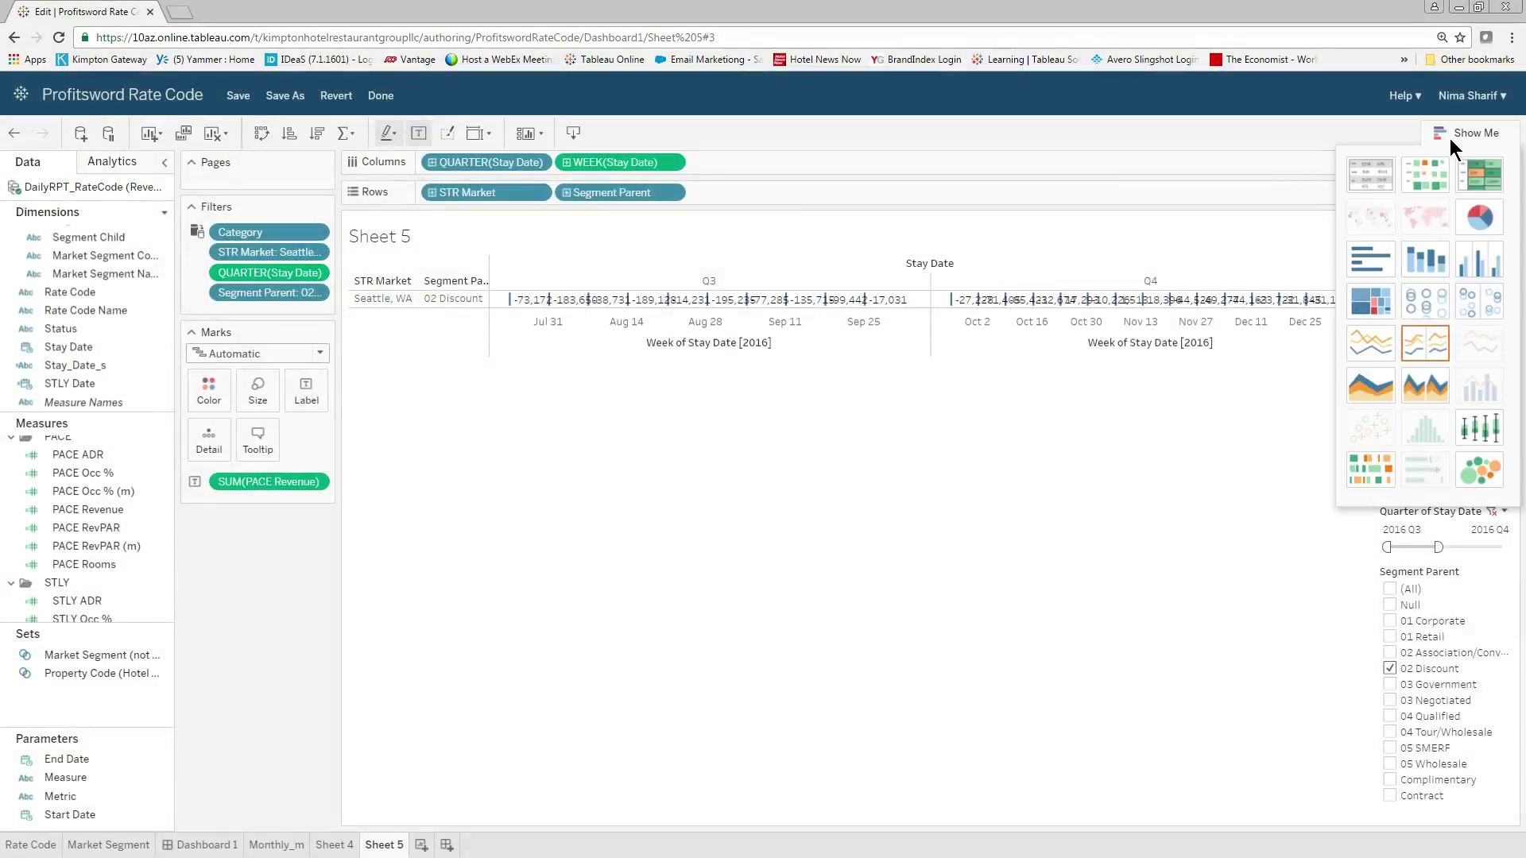
{"action": "left_click", "coordinate": [1421, 345]}
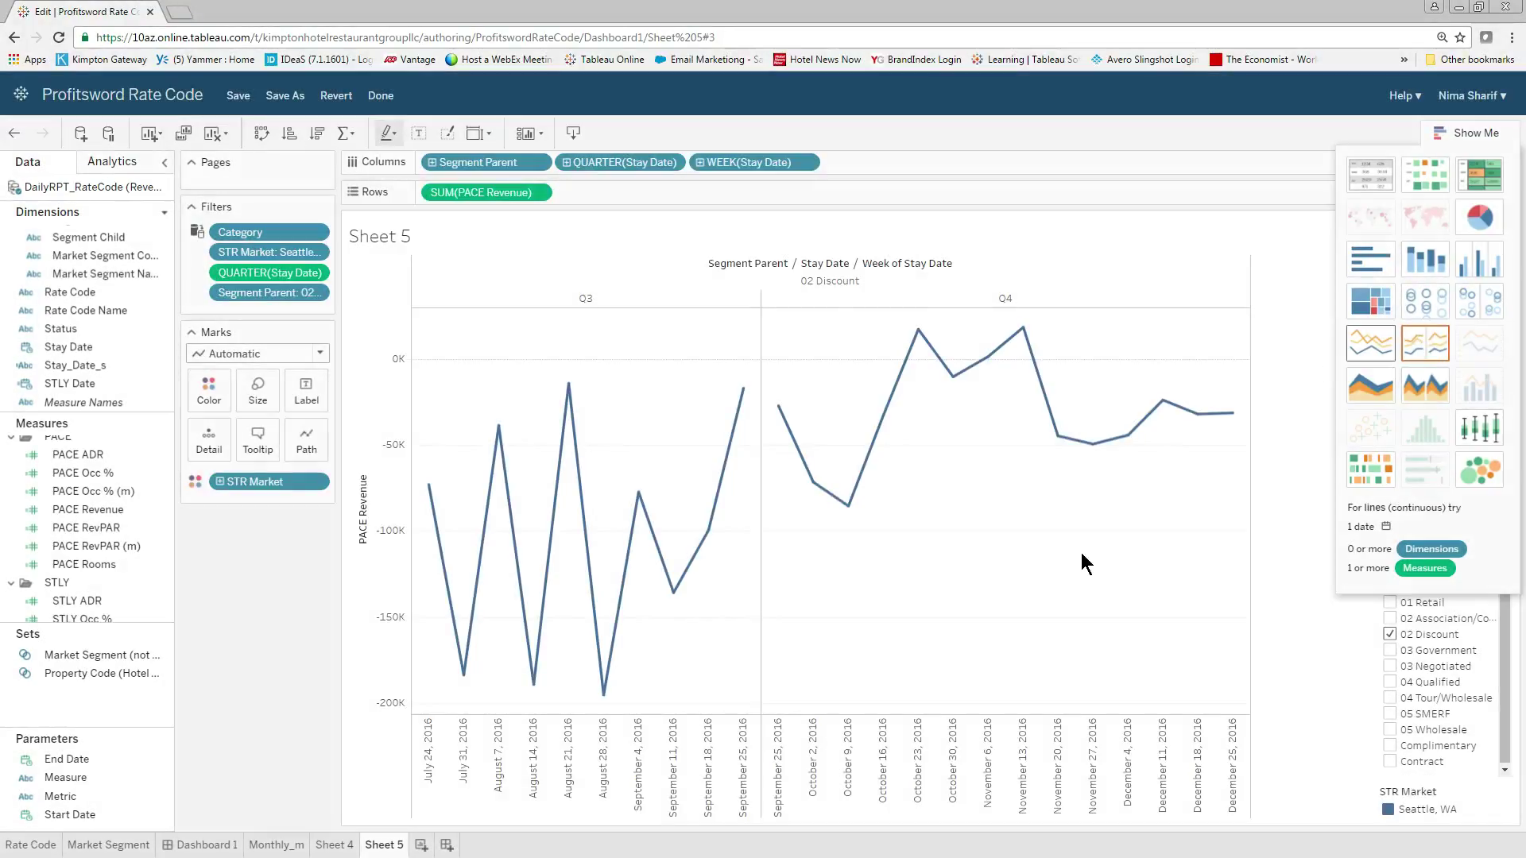
{"action": "mouse_move", "coordinate": [461, 672]}
Change the chart's weekly Stay Date field to month-and-year granularity.
{"action": "left_click", "coordinate": [541, 194]}
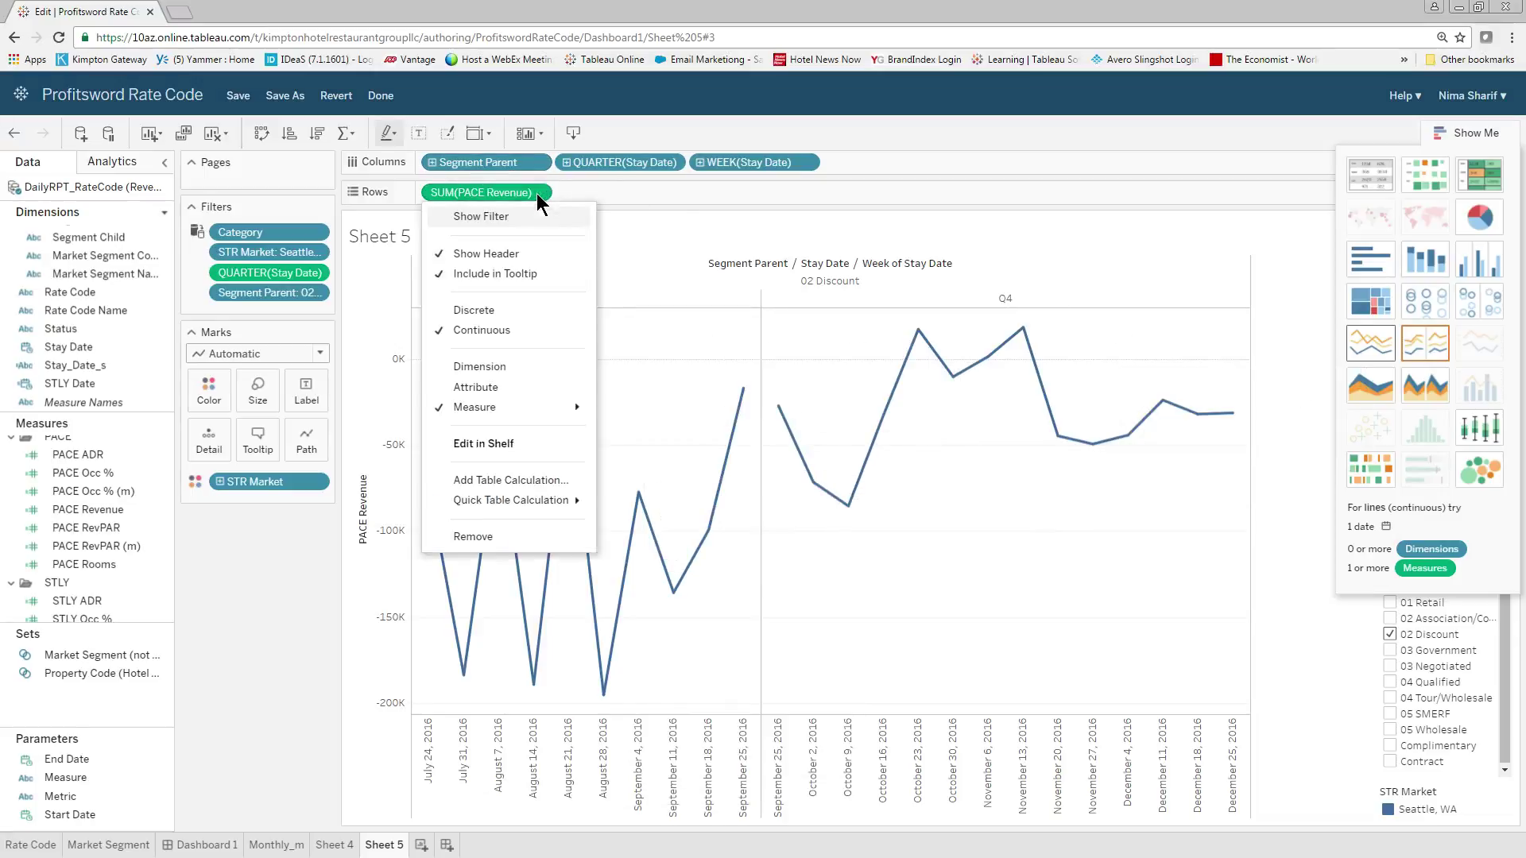
{"action": "left_click", "coordinate": [539, 197]}
{"action": "left_click", "coordinate": [810, 161]}
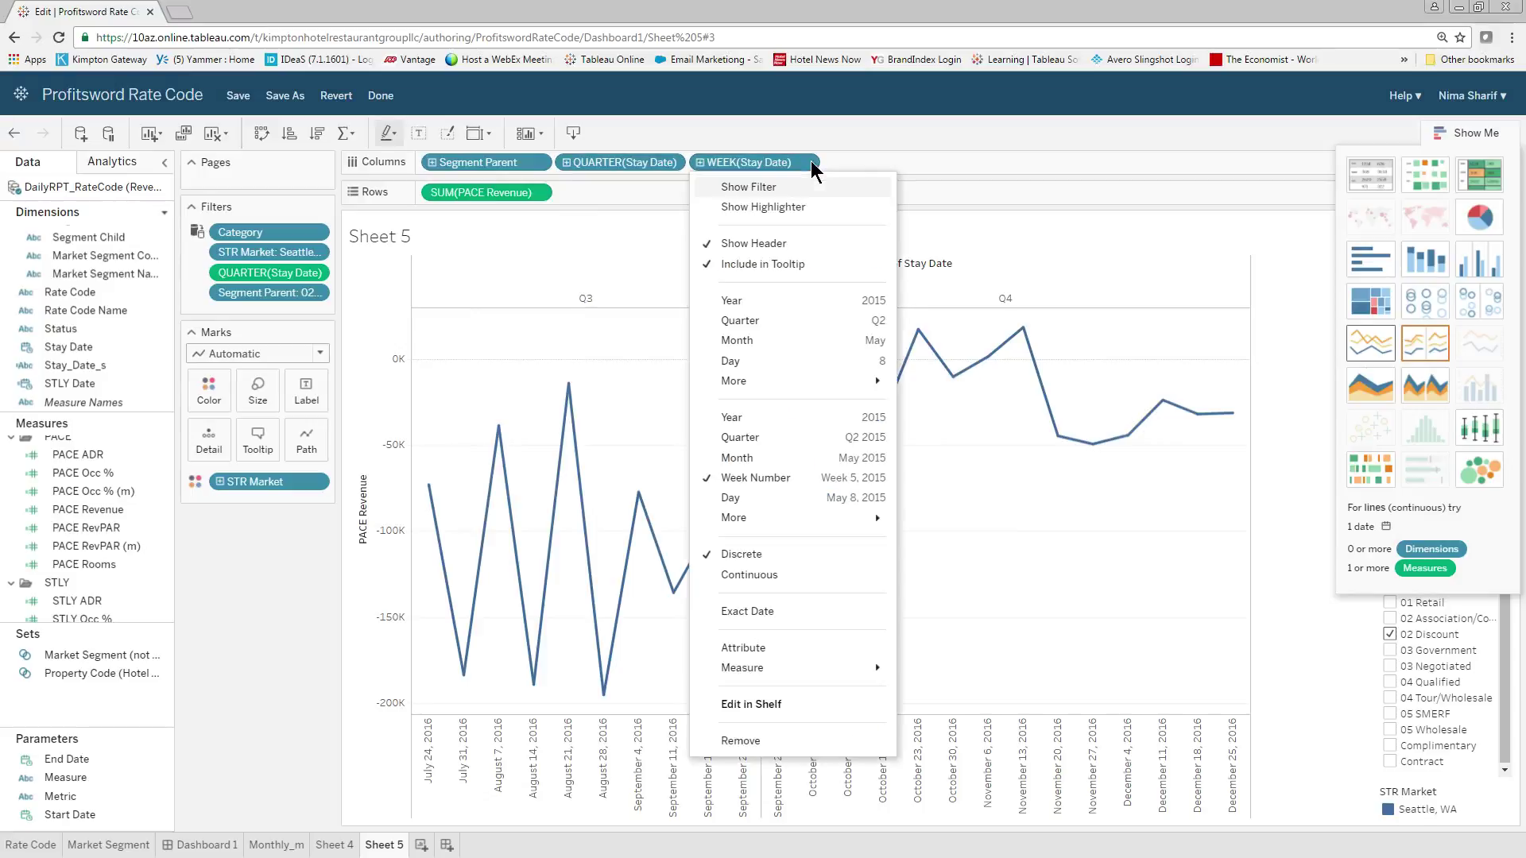
{"action": "left_click", "coordinate": [790, 450]}
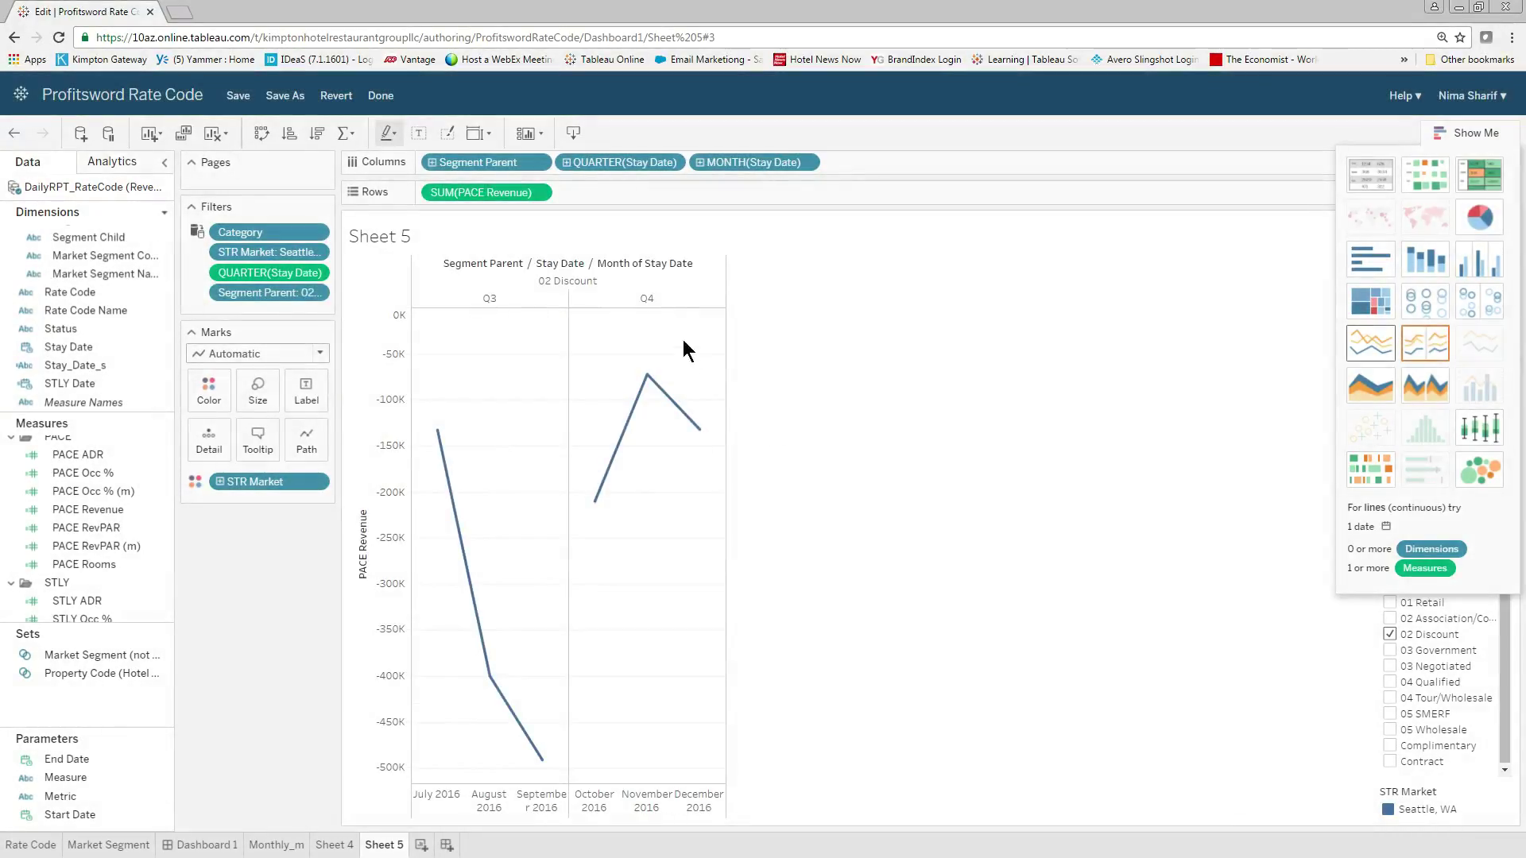
Remove the quarter of Stay Date and Segment Parent from the columns, leaving only the month of Stay Date.
{"action": "left_click", "coordinate": [597, 165]}
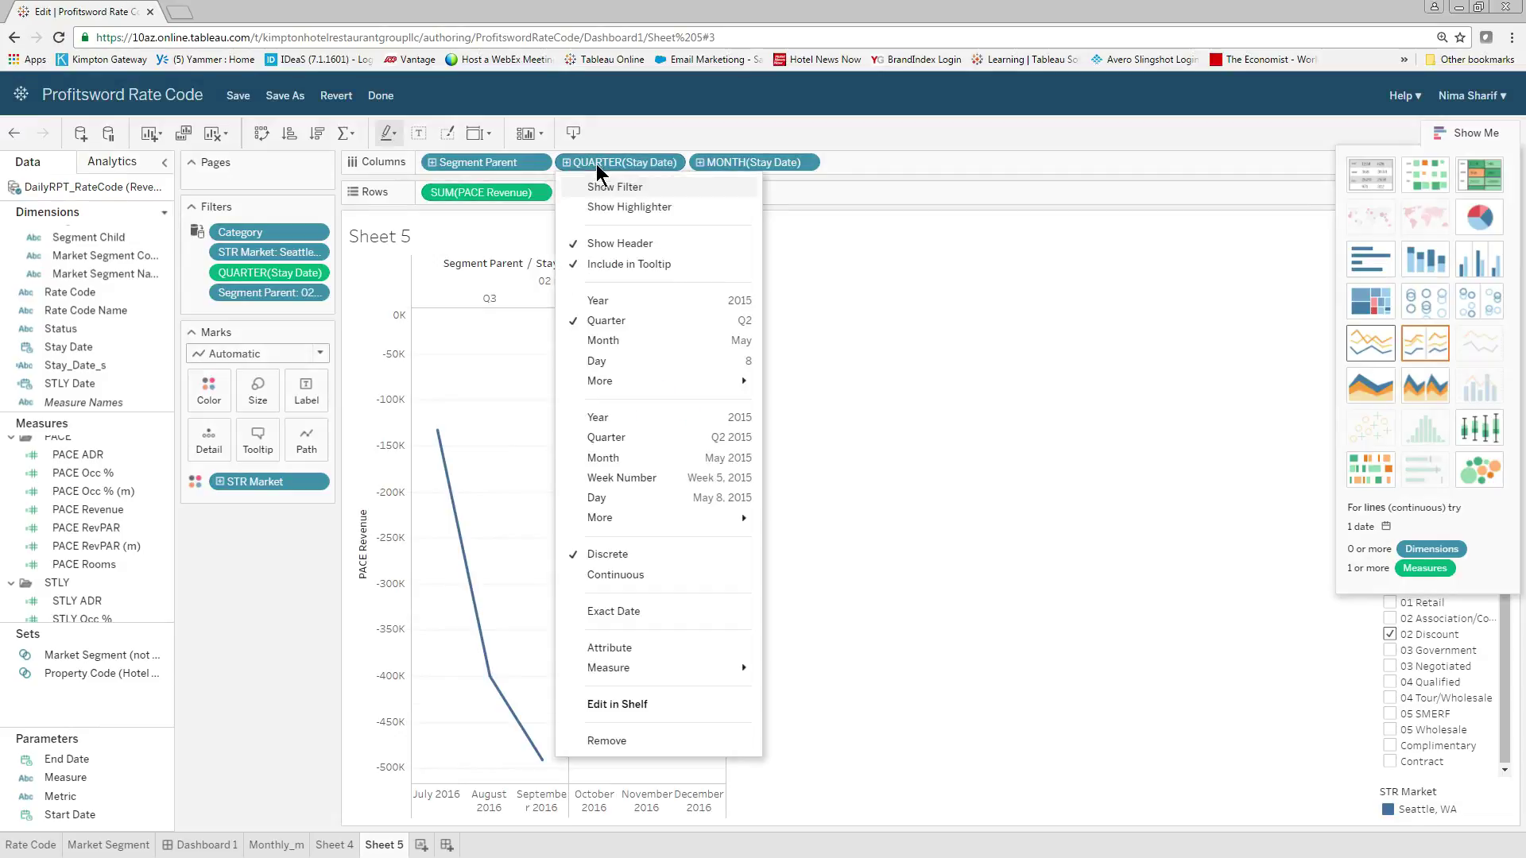
{"action": "left_click", "coordinate": [618, 742]}
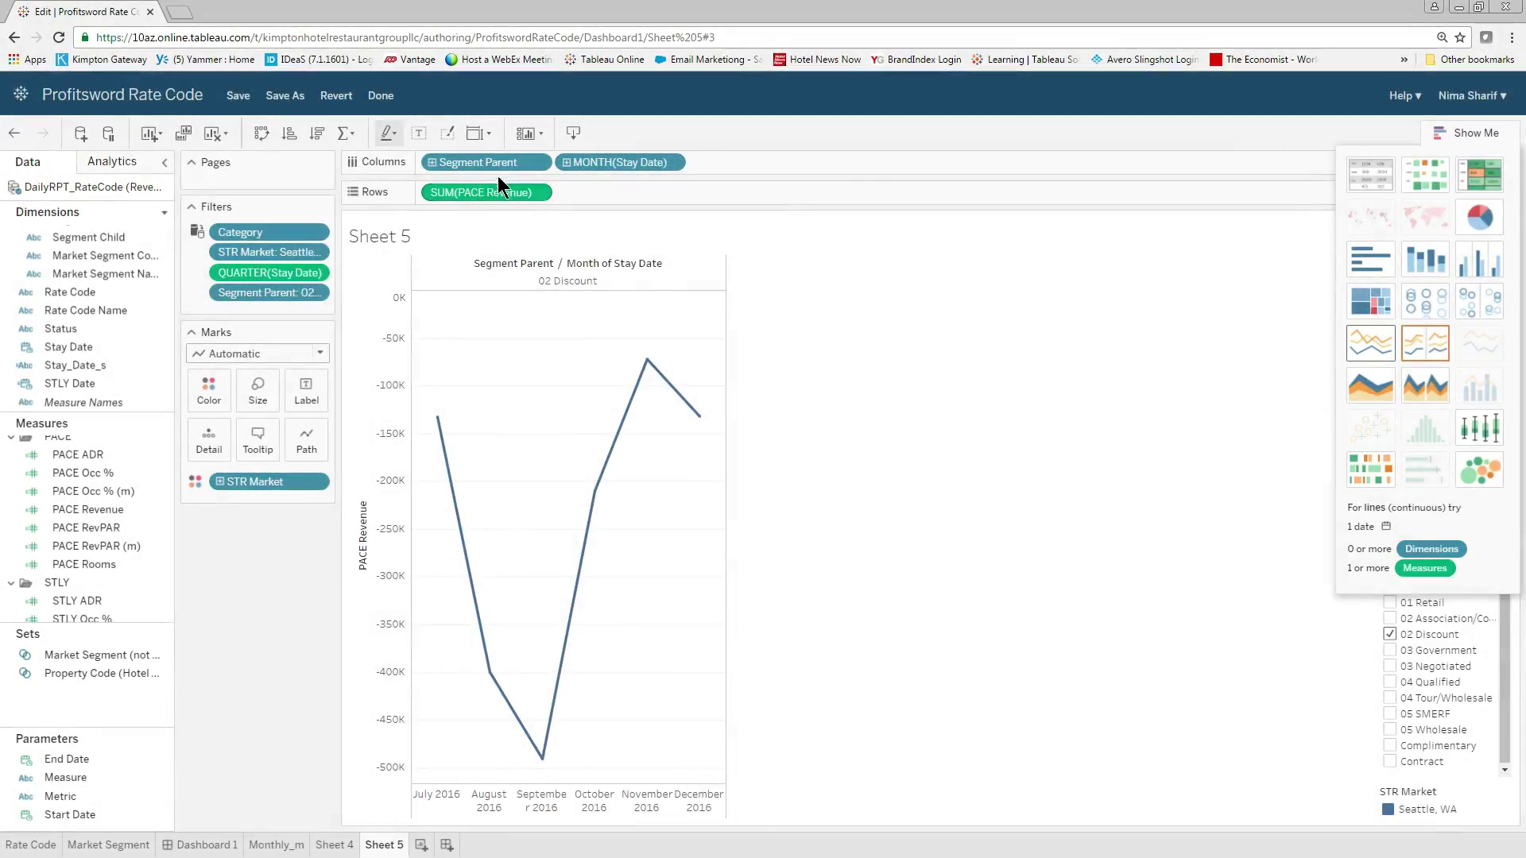
{"action": "left_click", "coordinate": [498, 163]}
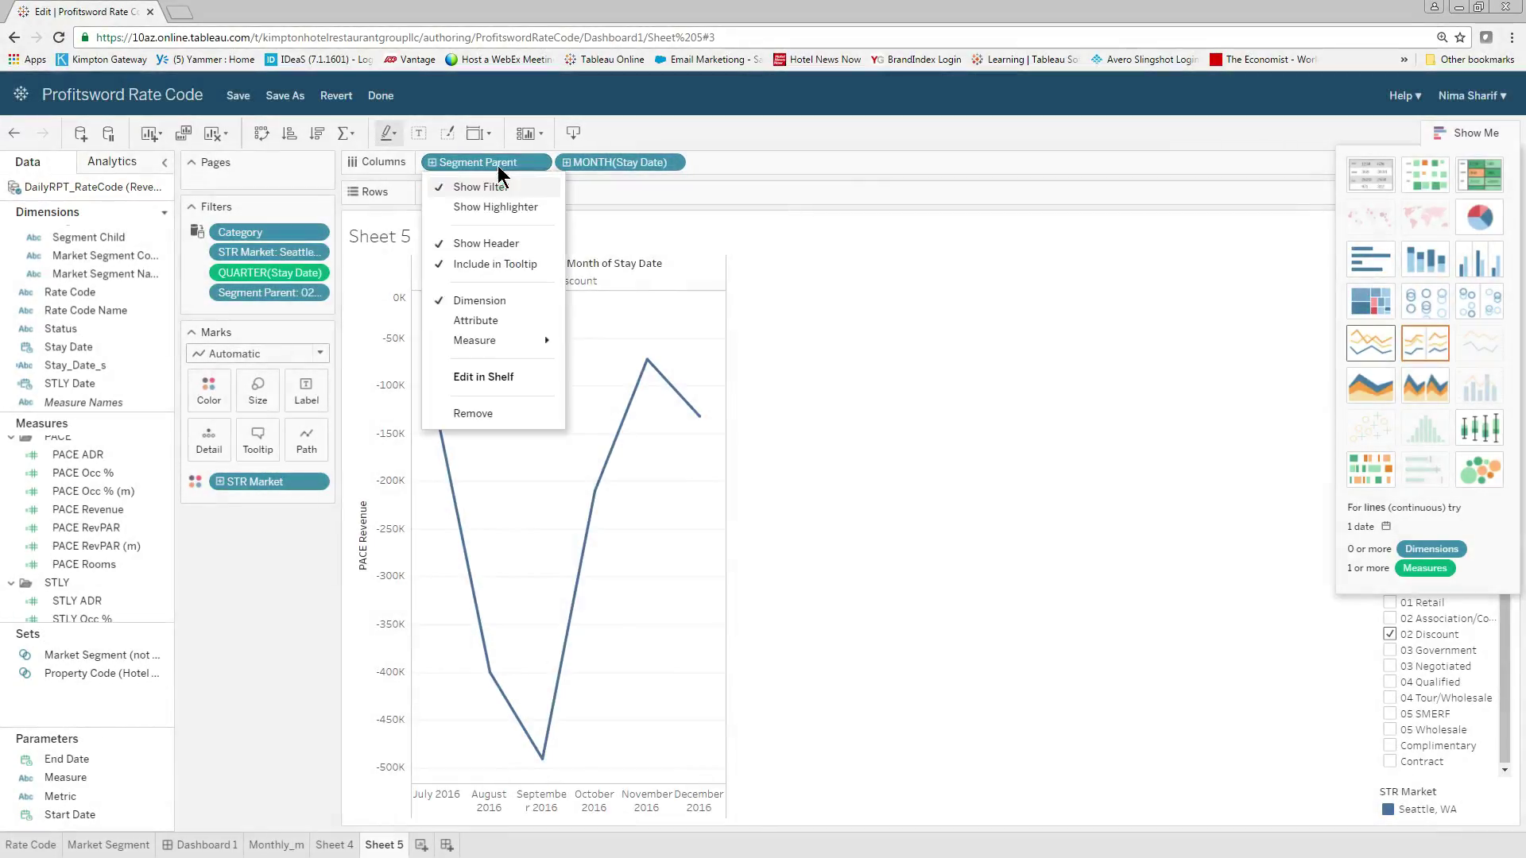
{"action": "left_click", "coordinate": [496, 412]}
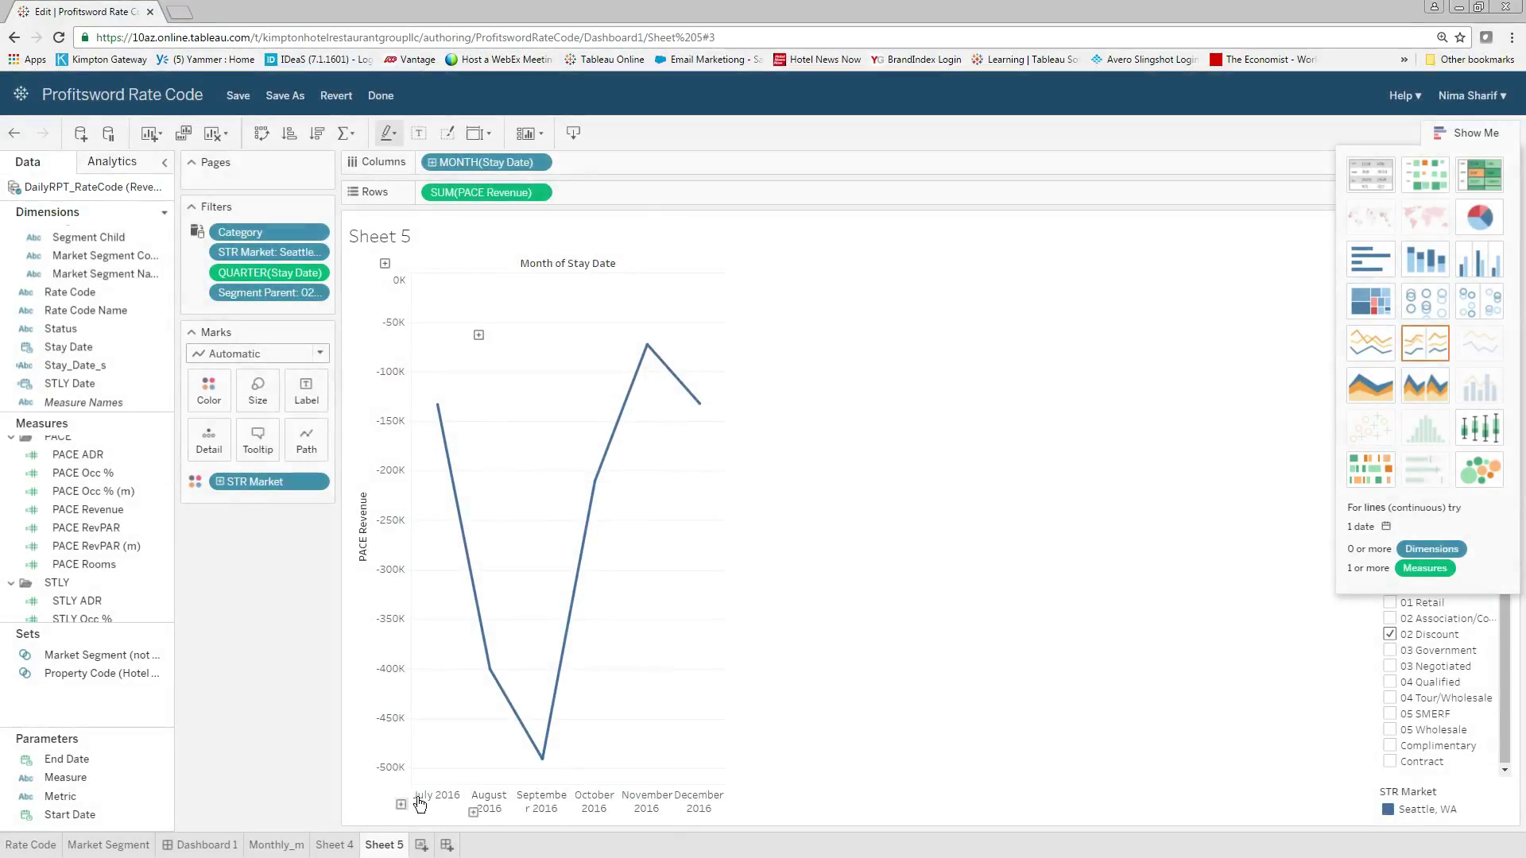
{"action": "mouse_move", "coordinate": [544, 762]}
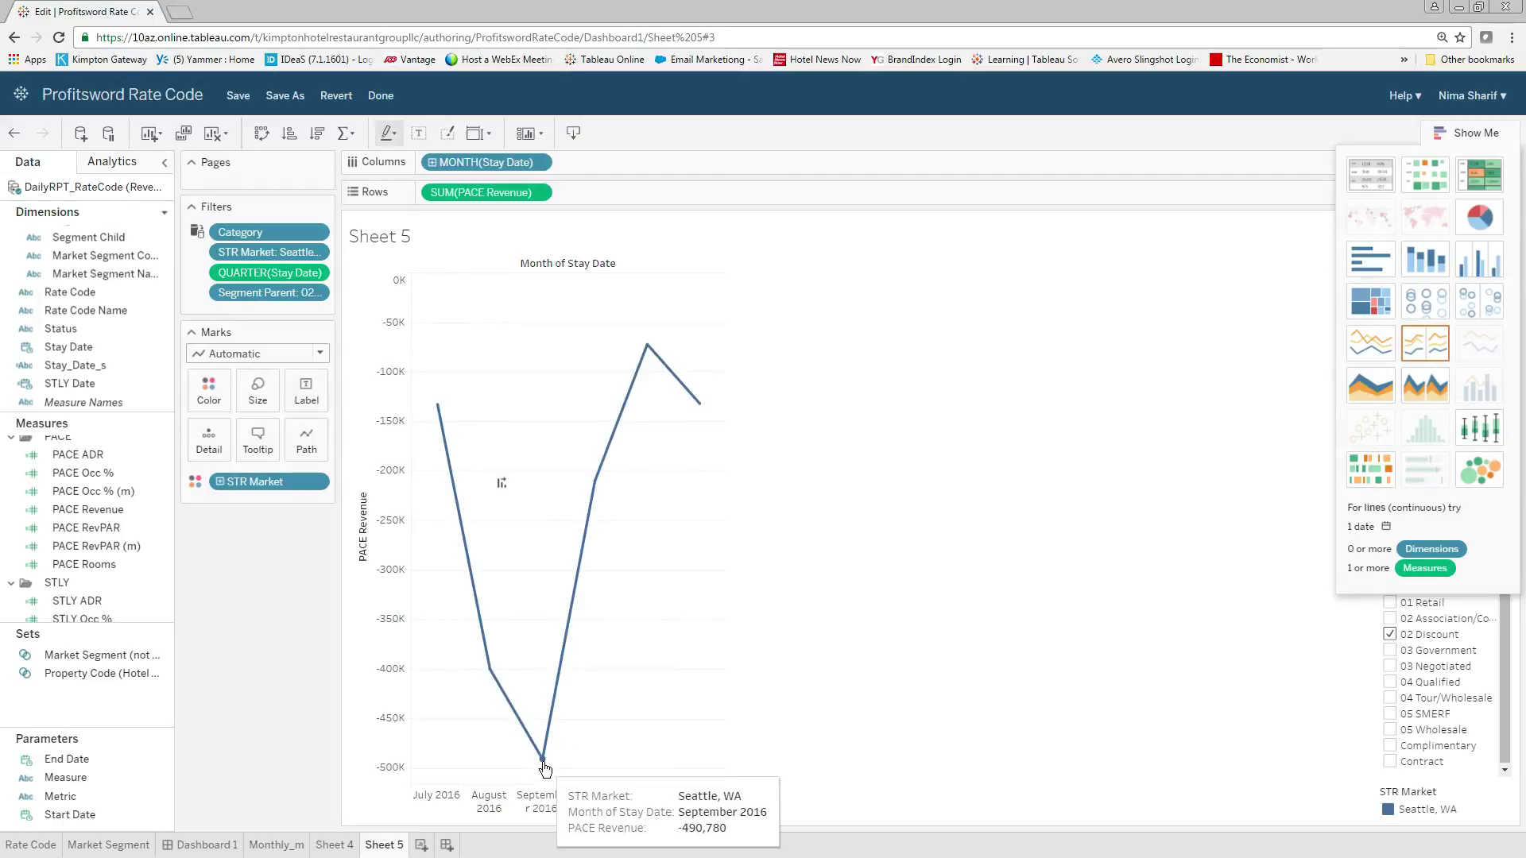